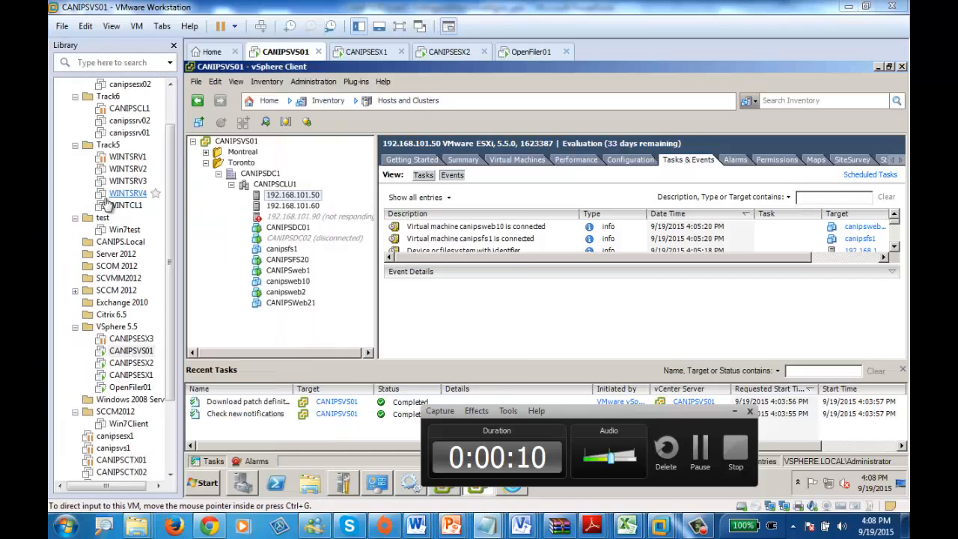
Step: Switch to a blank Notepad document and list "Sanpshots", "templates", "Clones" and "OVF/OVA" on separate lines
double_click(409, 224)
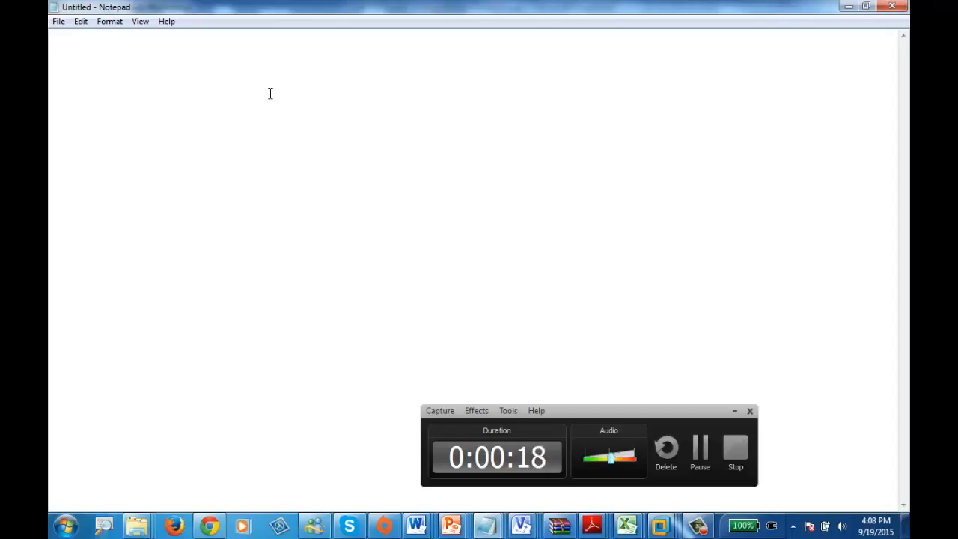
text(Sanp)
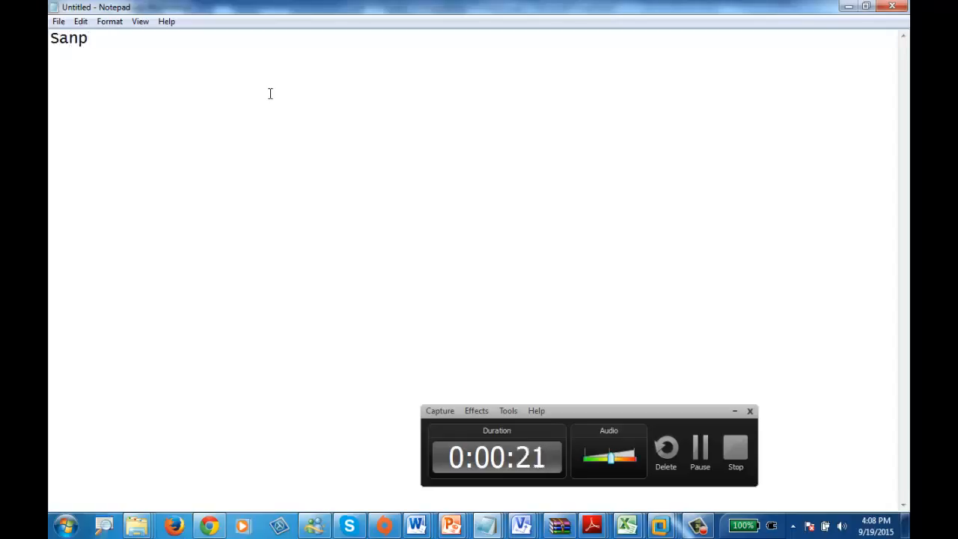
text(shots )
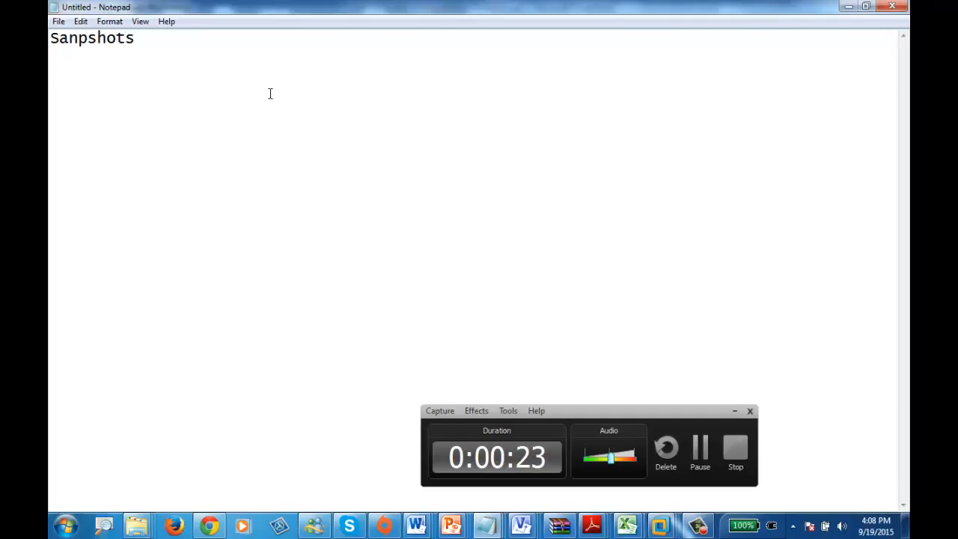
text(templates)
key(Return)
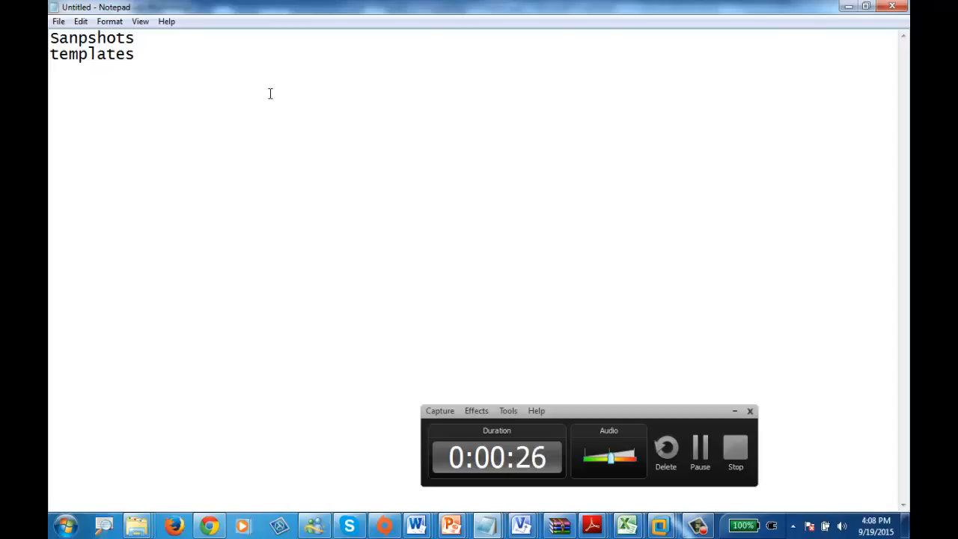
text(clone)
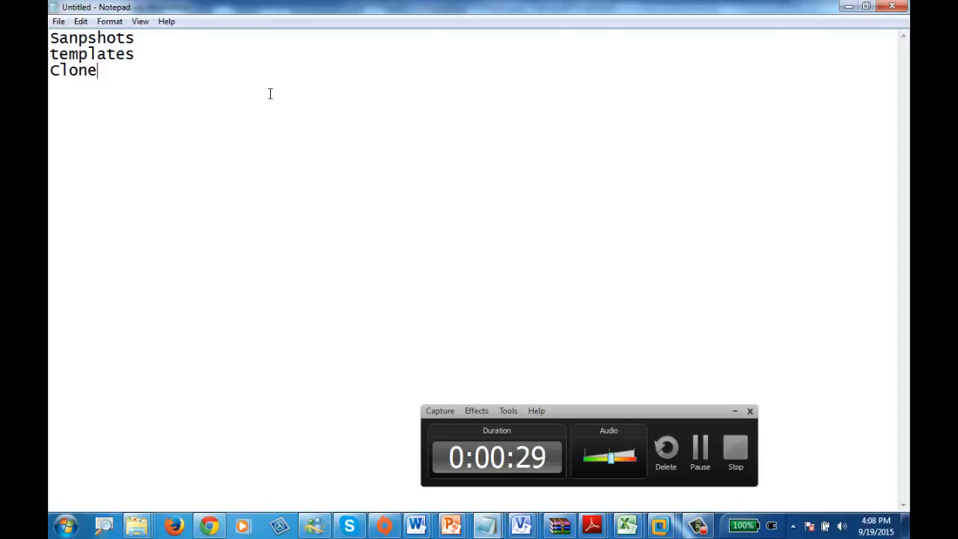
text(sOV)
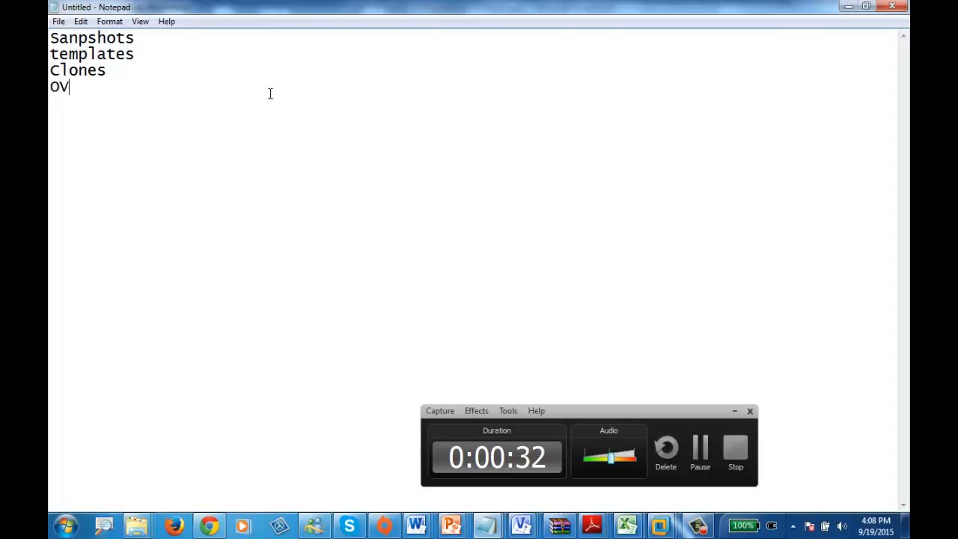
text(F/OVA)
key(Return)
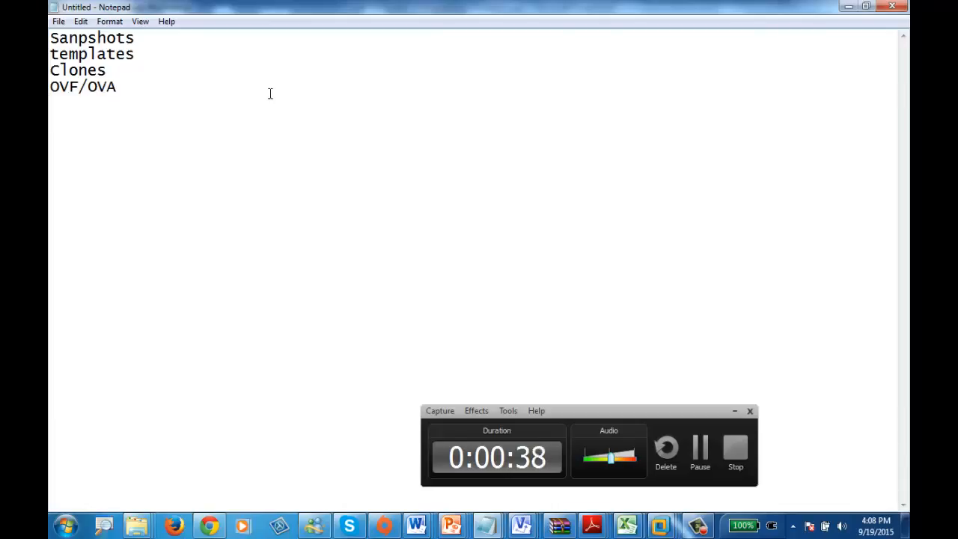
Step: Add the lines "VM Resources Management" and "Reswcouce Pools" below the list, separated from it by a blank line
key(Return)
text(VM Reso)
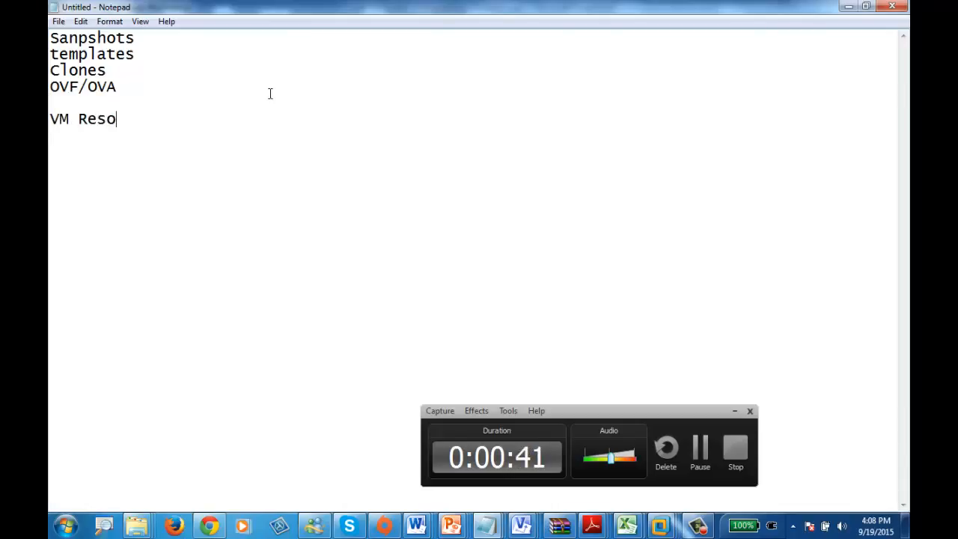
text(urces Manageme)
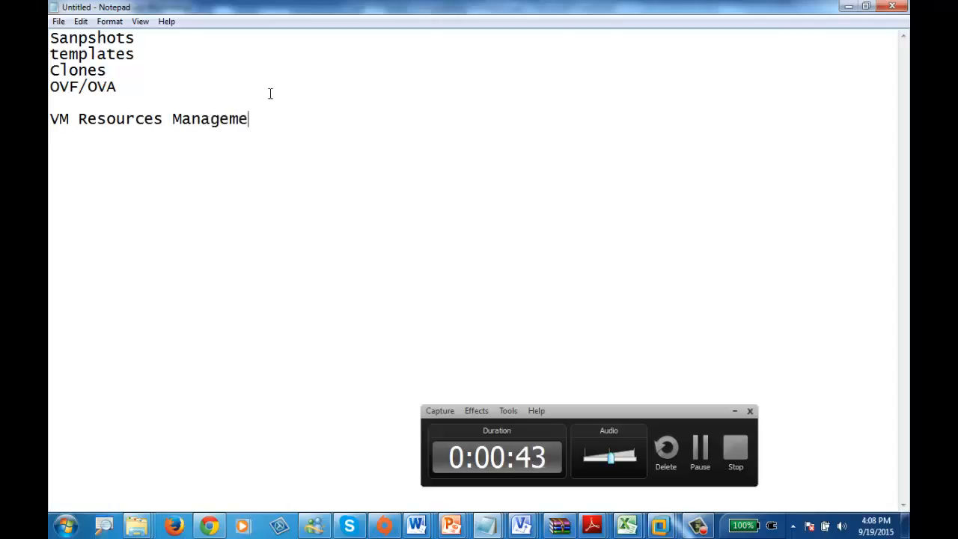
text(nt)
key(Return)
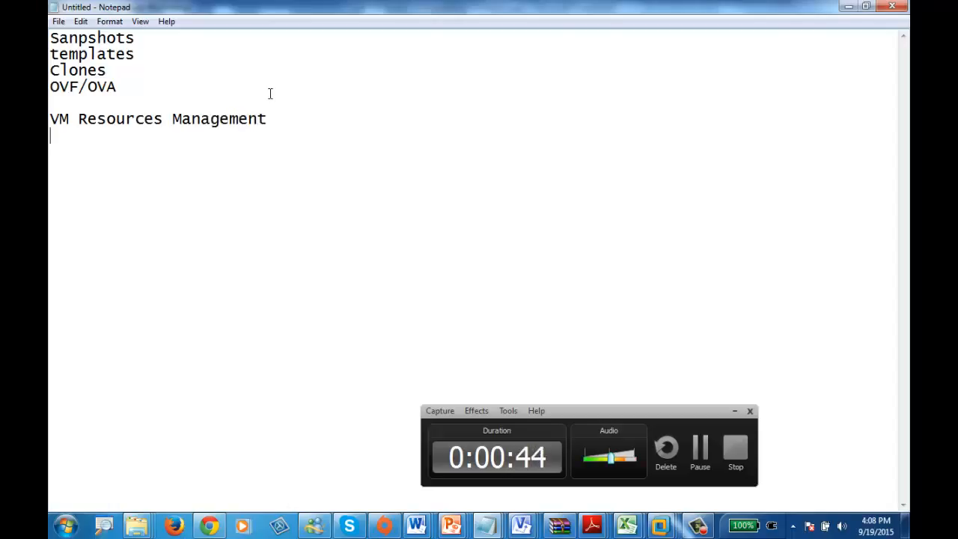
text(Resw)
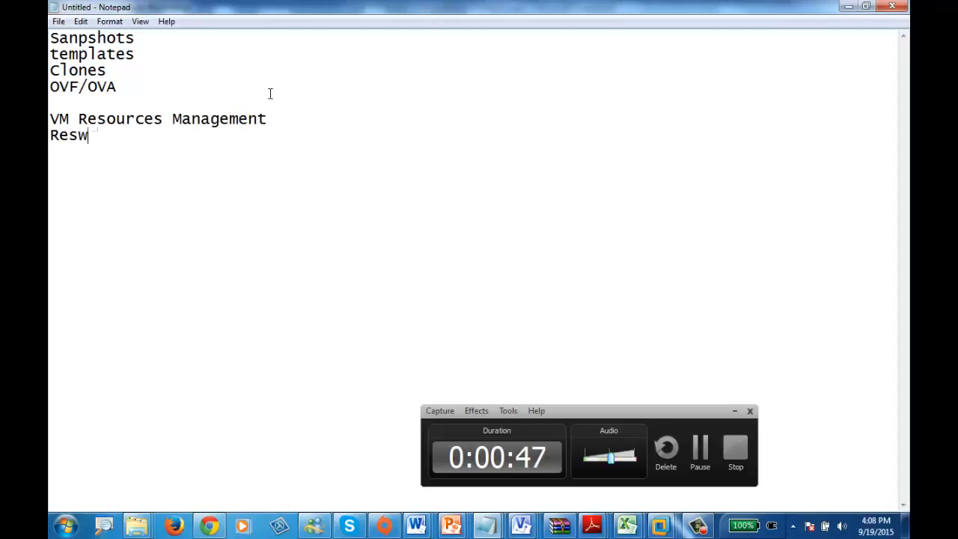
text(couce Pools)
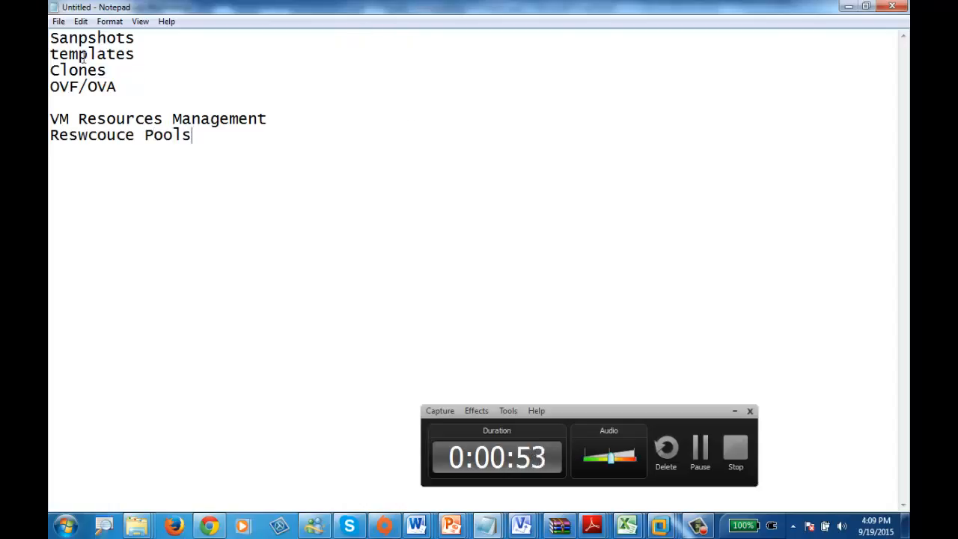
Step: Insert the heading "Must a Vcenter" above the list, followed by a blank line
click(160, 39)
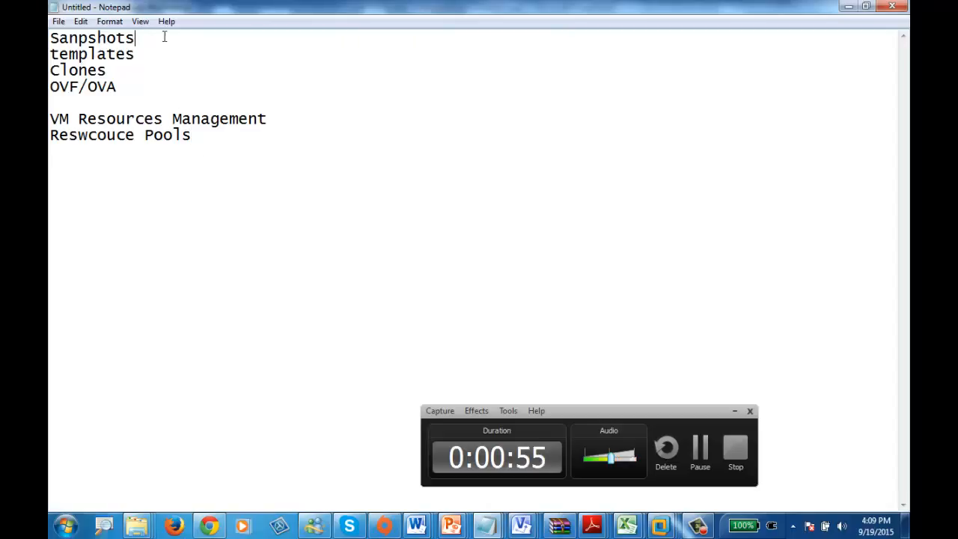
click(52, 36)
key(Return)
key(Return)
key(Up)
key(Up)
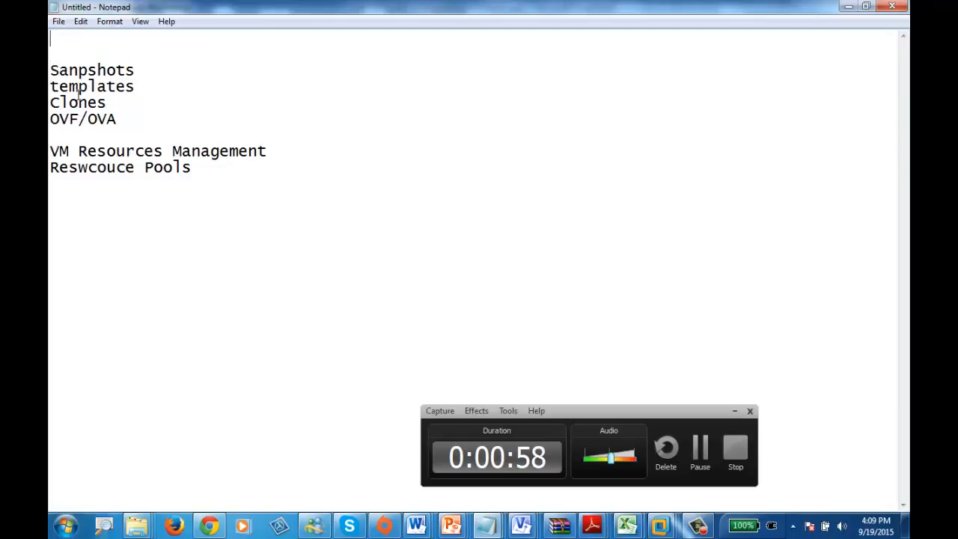
text(Must )
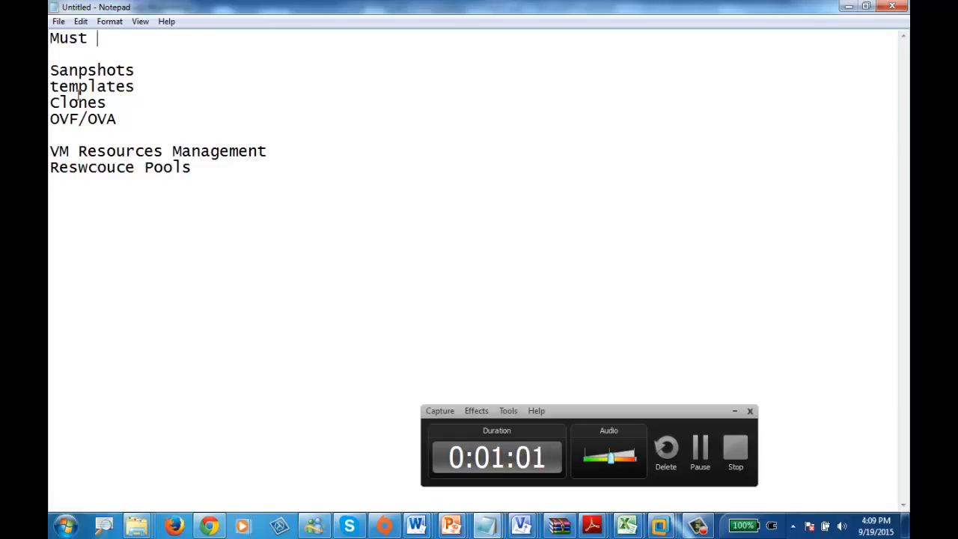
text(a VcEnter)
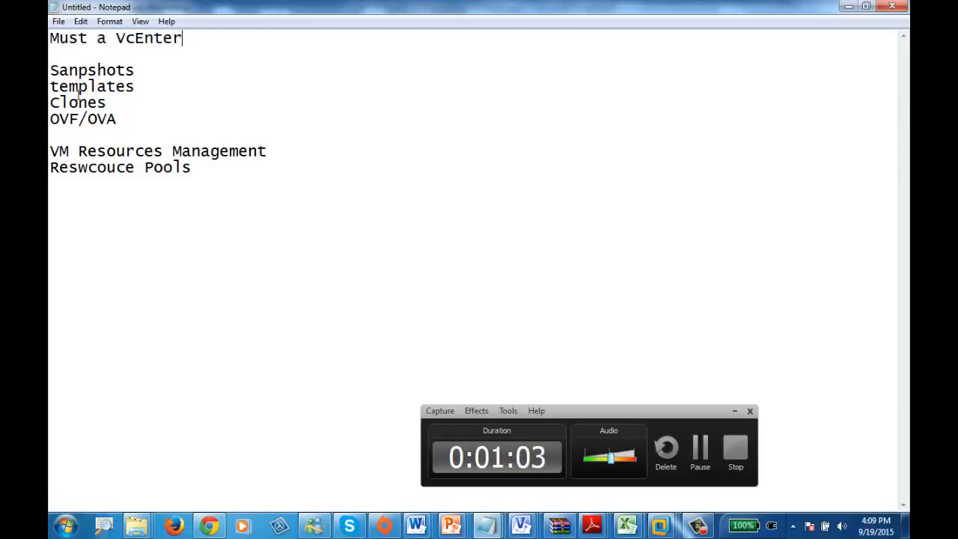
key(BackSpace)
key(BackSpace)
key(BackSpace)
key(BackSpace)
key(BackSpace)
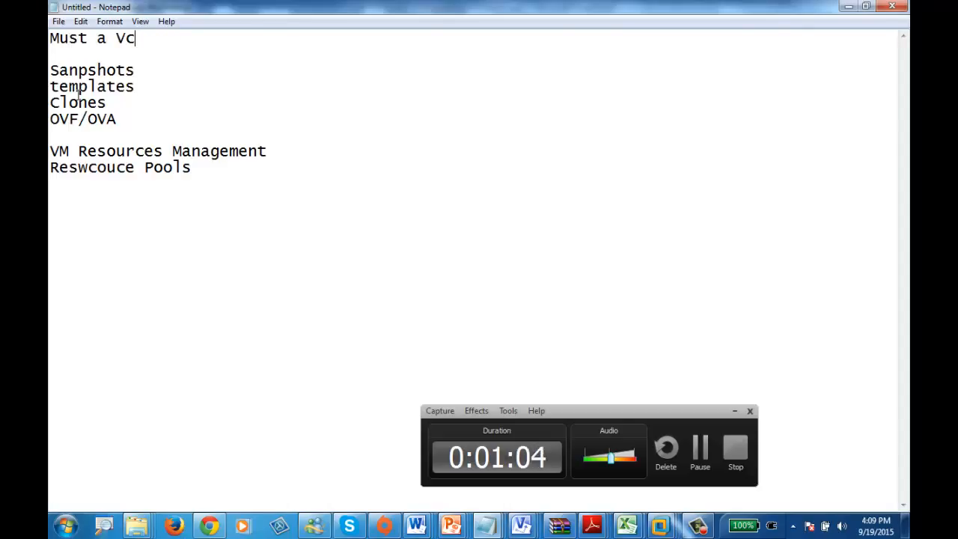
text(ent)
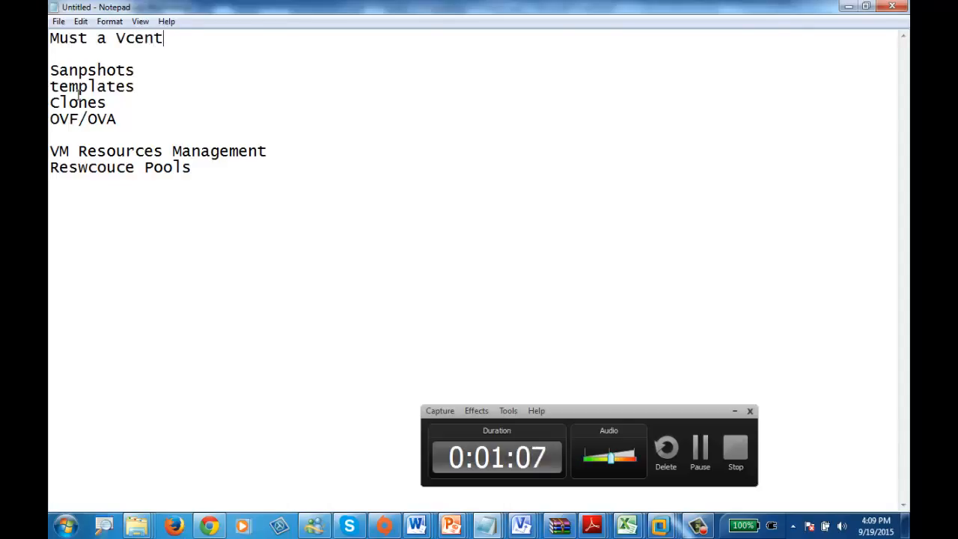
text(er)
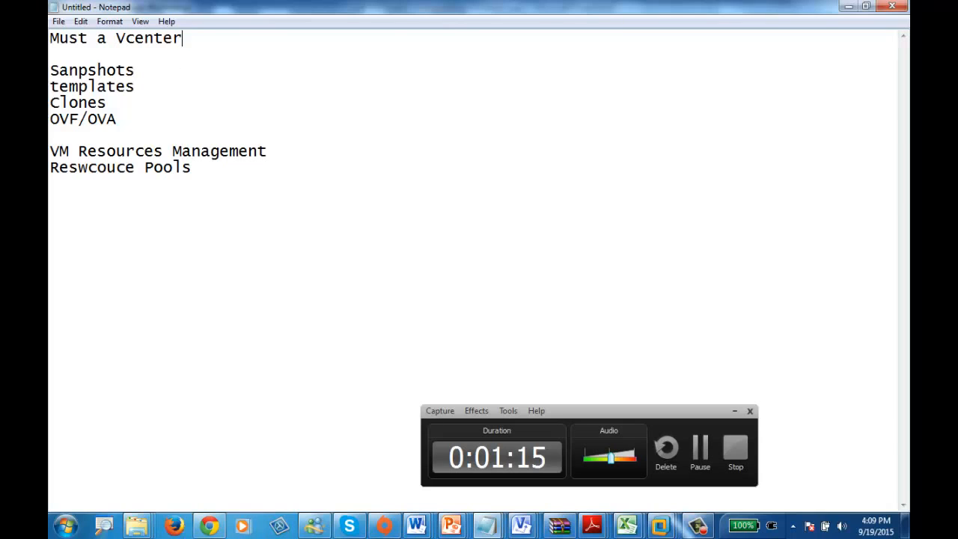
Step: Return to VMware Workstation and hide the virtual machine library to widen the CANIPSVS01 console
click(853, 7)
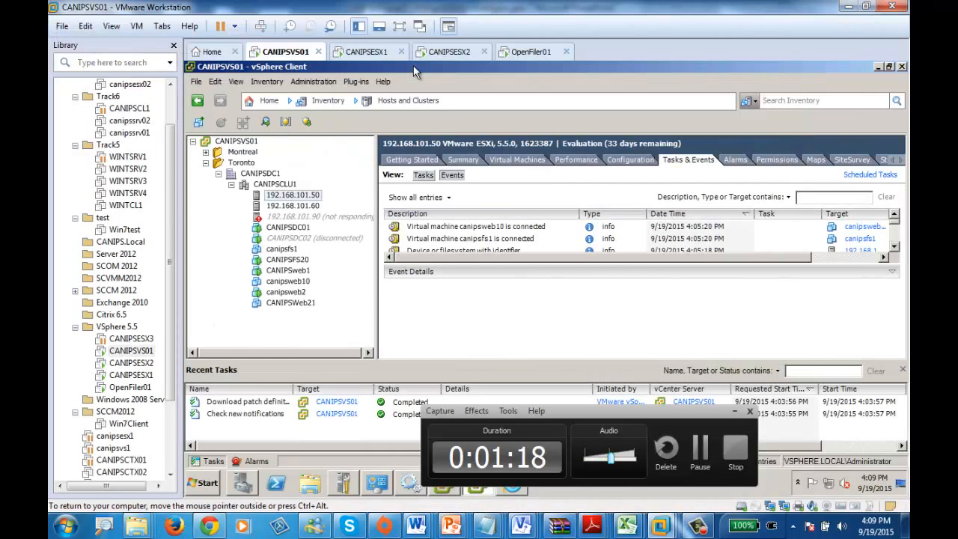
click(731, 412)
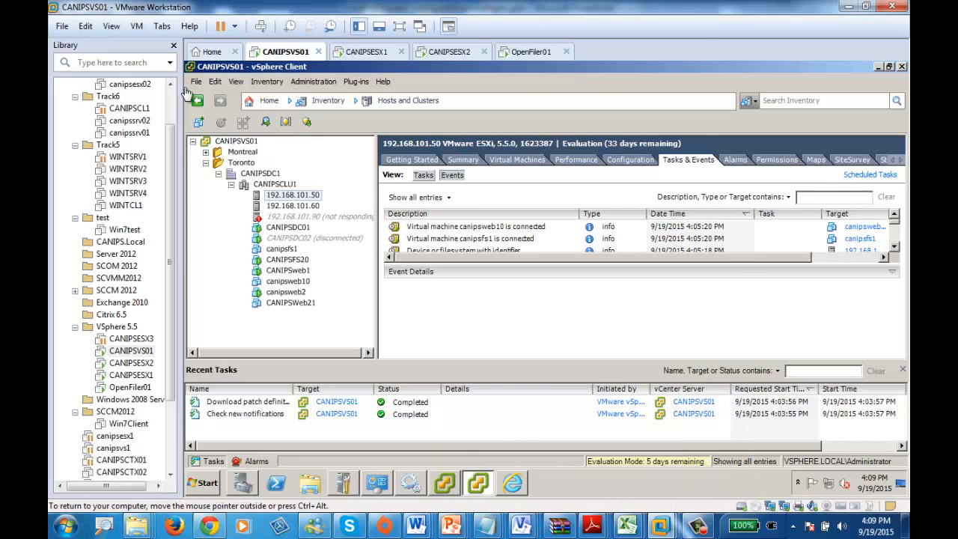
click(174, 45)
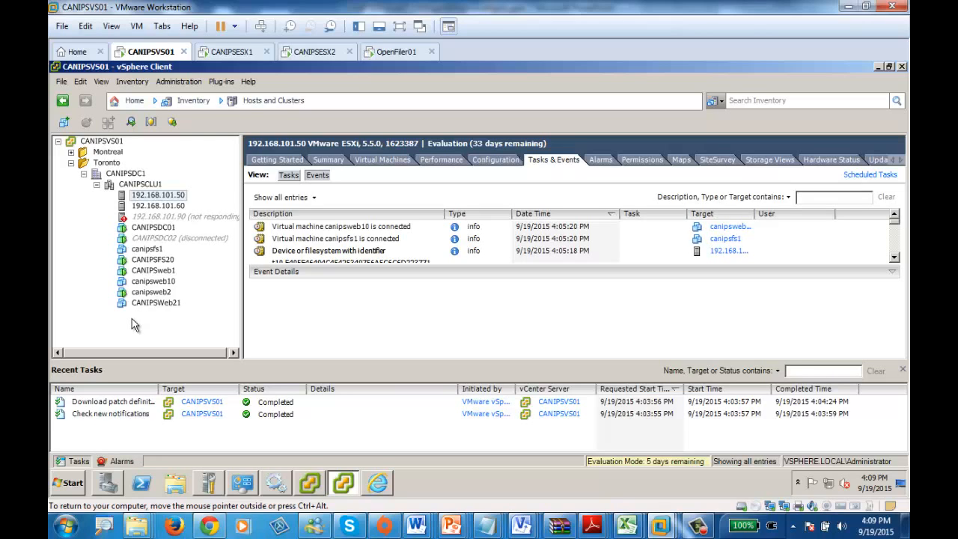
Step: Try to move host 192.168.101.50 out of cluster CANIPSCLU1 into datacenter CANIPSDC1
click(140, 185)
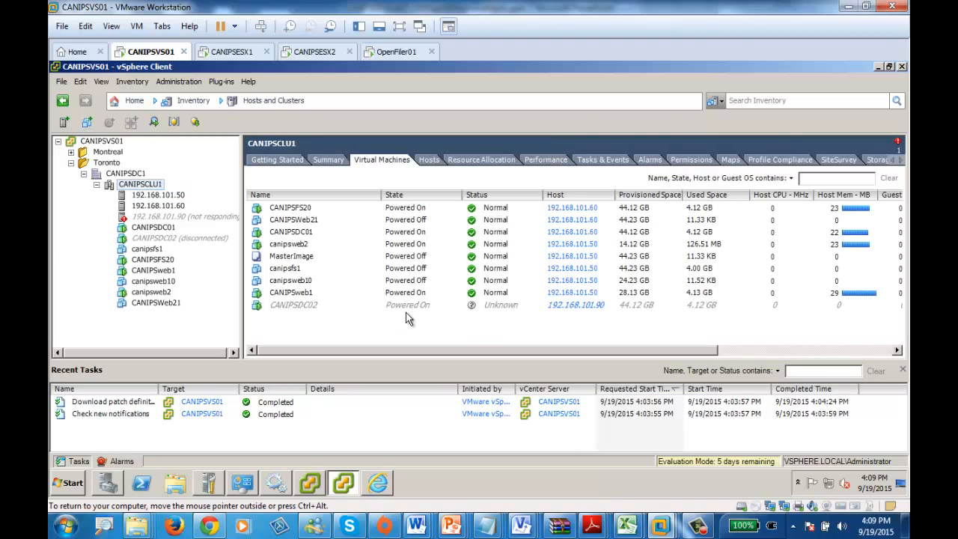
click(137, 199)
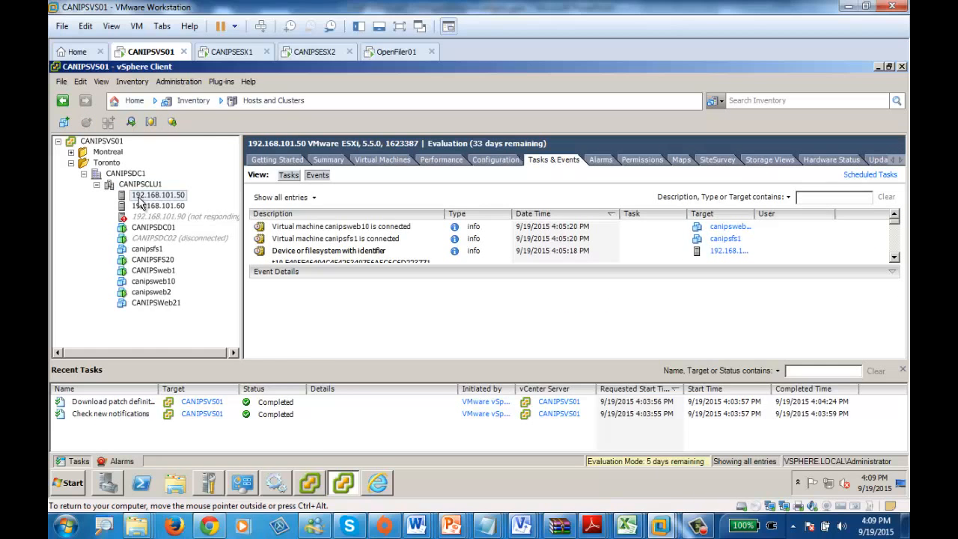
right_click(140, 204)
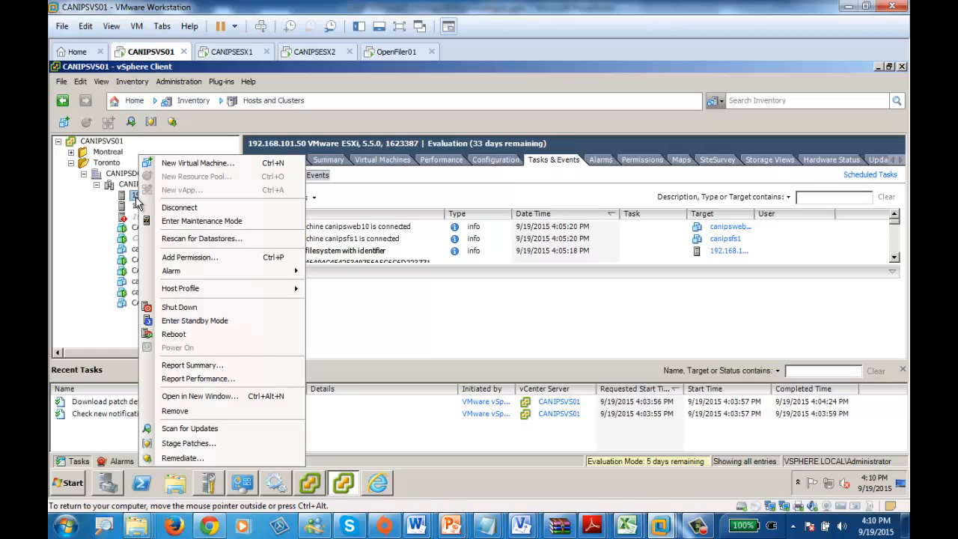
click(113, 192)
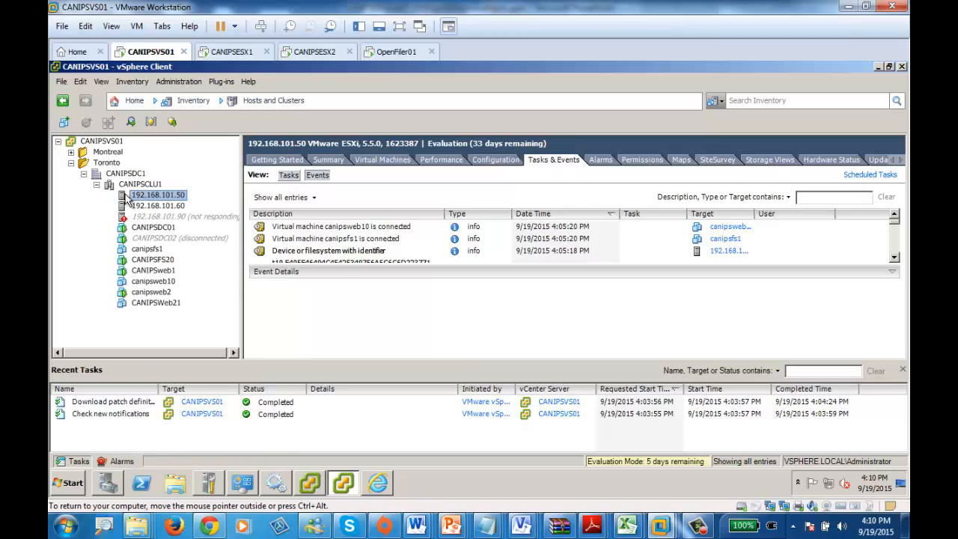
drag(122, 174, 124, 175)
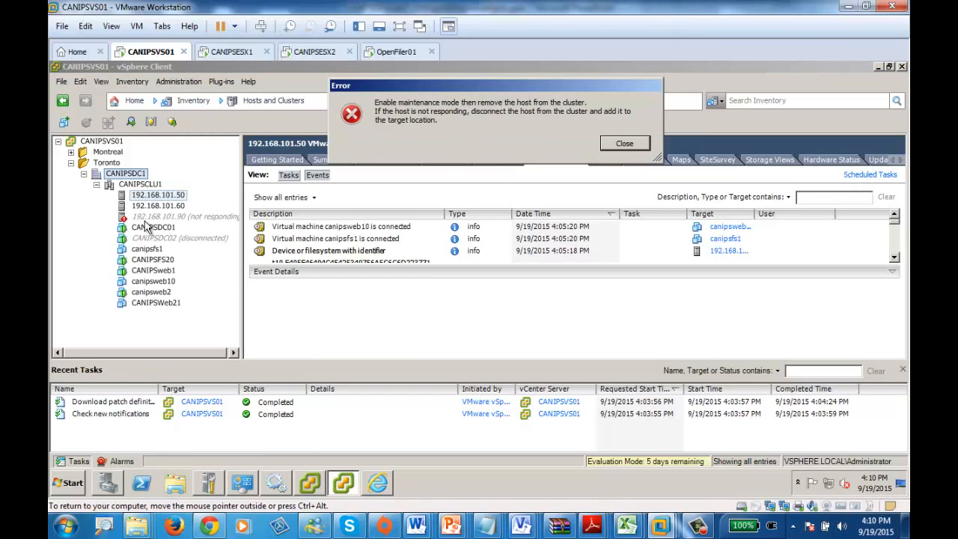
click(611, 146)
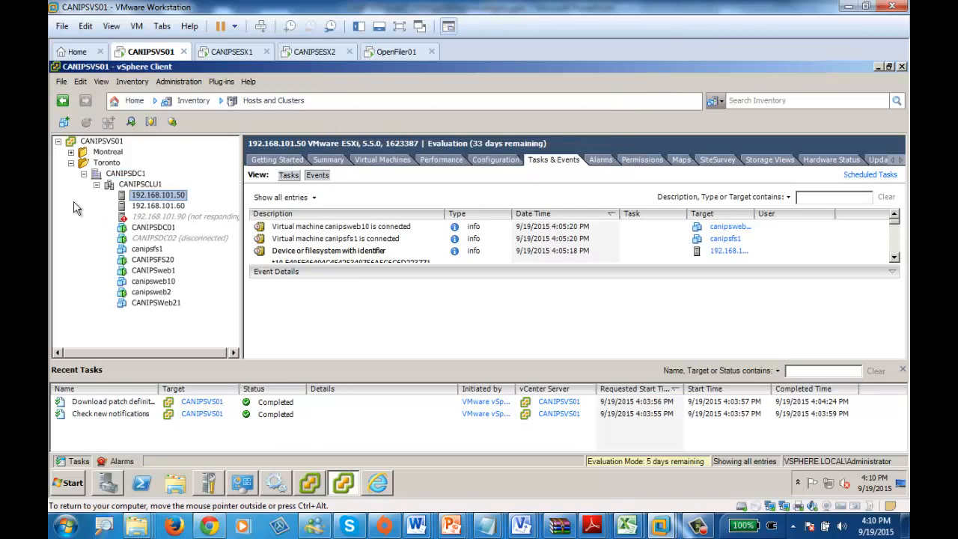
Step: Request maintenance mode for host 192.168.101.50, moving powered-off and suspended virtual machines to other hosts in the cluster
right_click(146, 197)
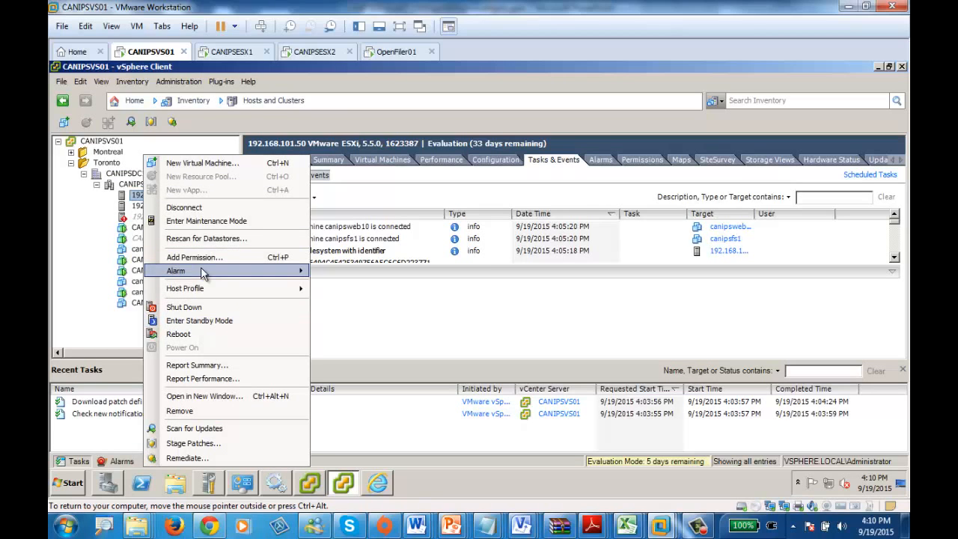
mouse_move(203, 277)
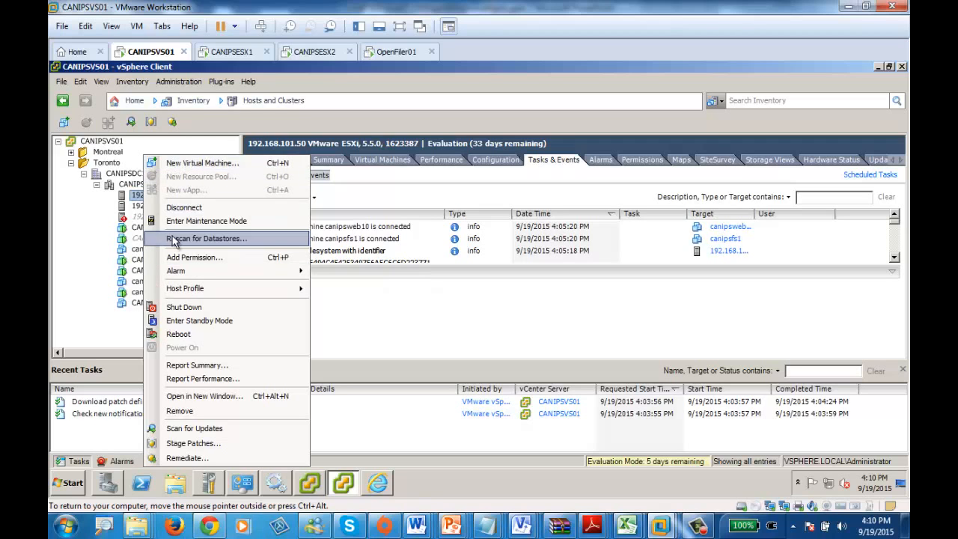
click(187, 222)
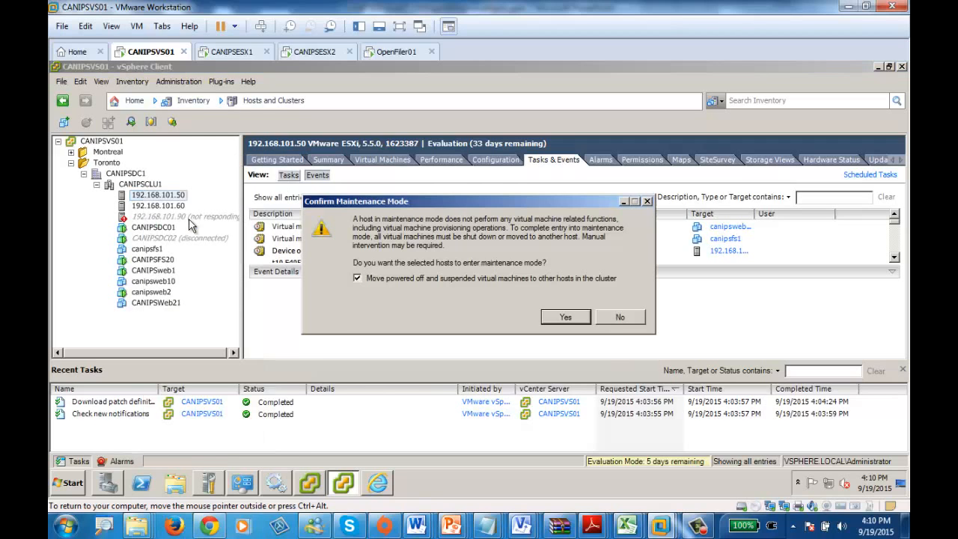
click(561, 319)
click(482, 304)
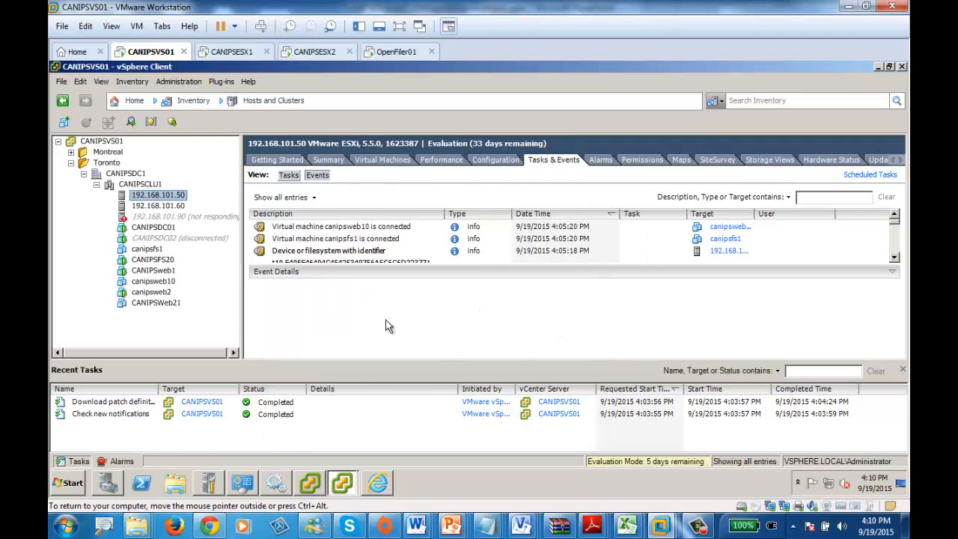
Step: Check the available actions for cluster CANIPSCLU1 and view the patch compliance of host 192.168.101.60
right_click(151, 183)
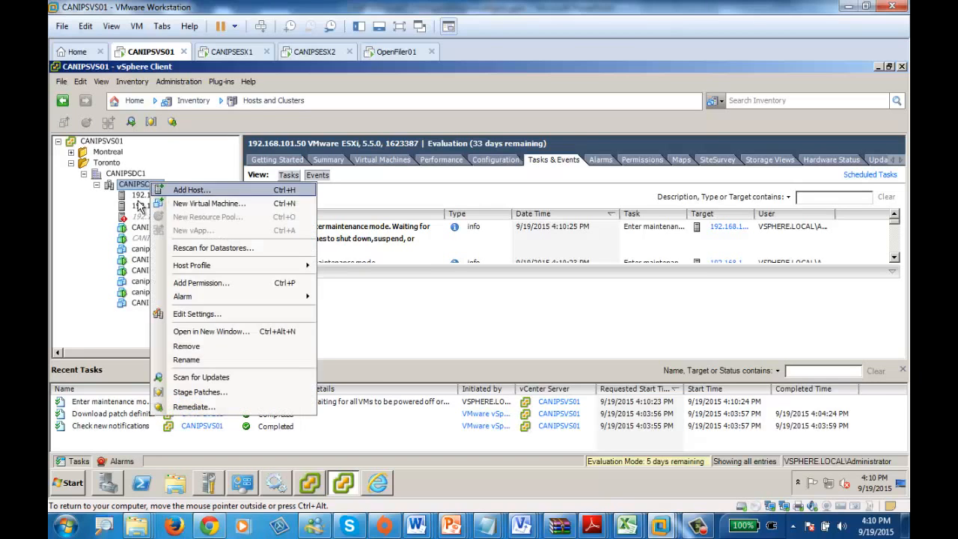
click(137, 197)
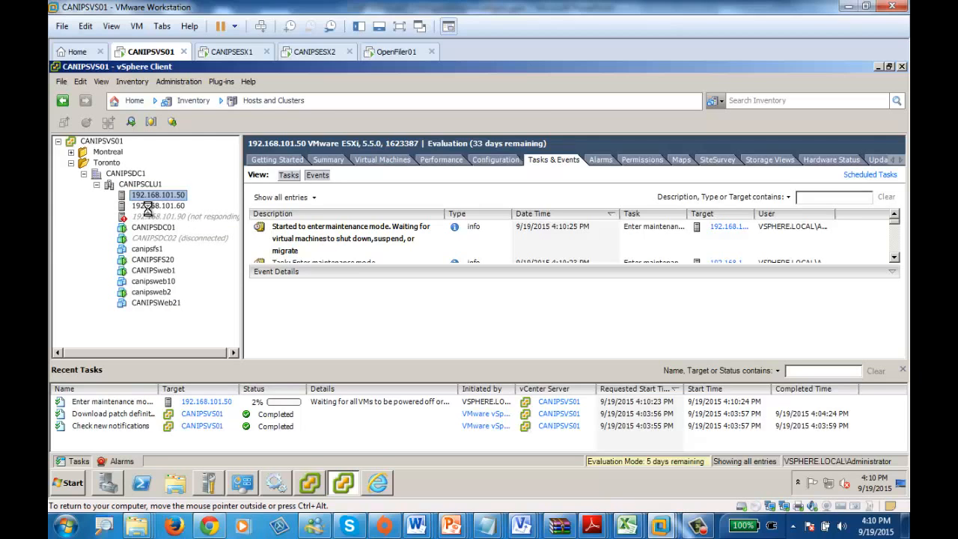
click(149, 206)
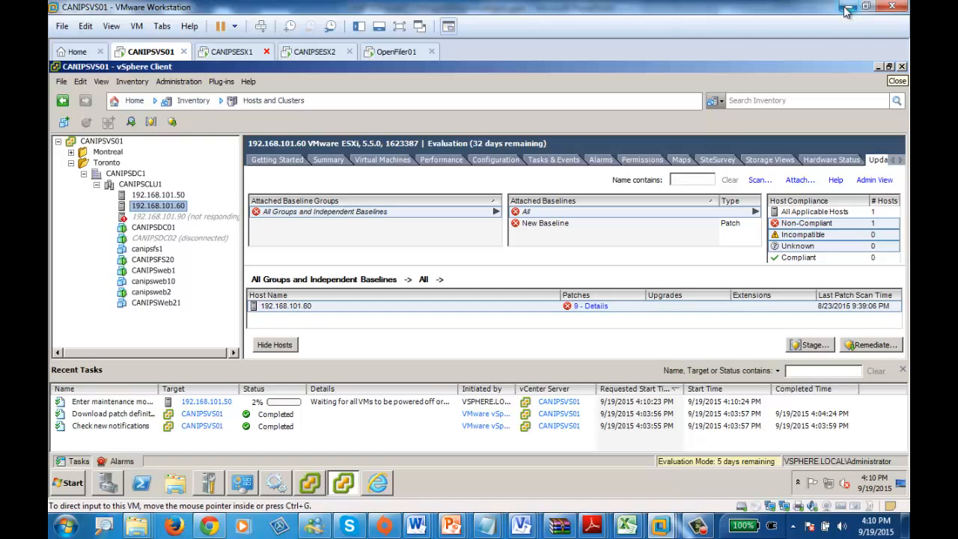
click(701, 527)
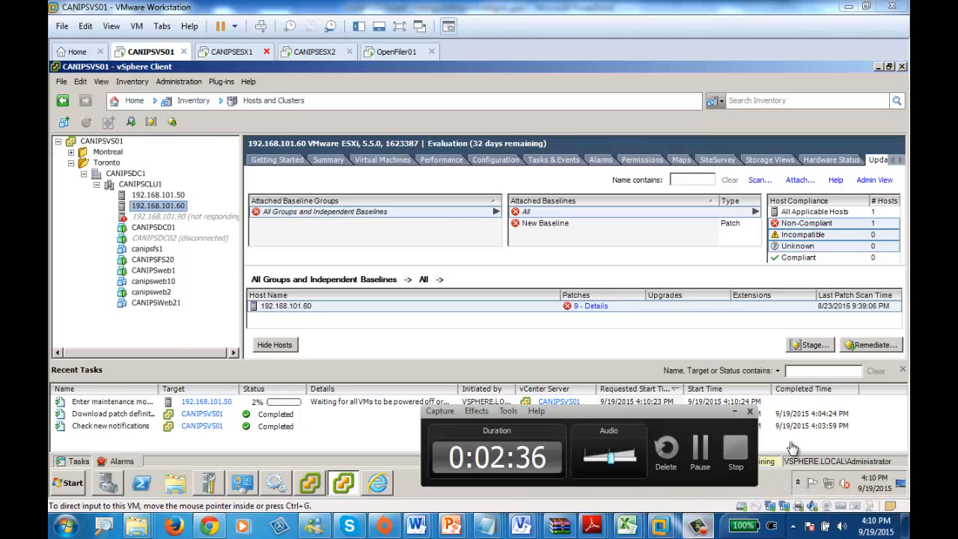
click(701, 448)
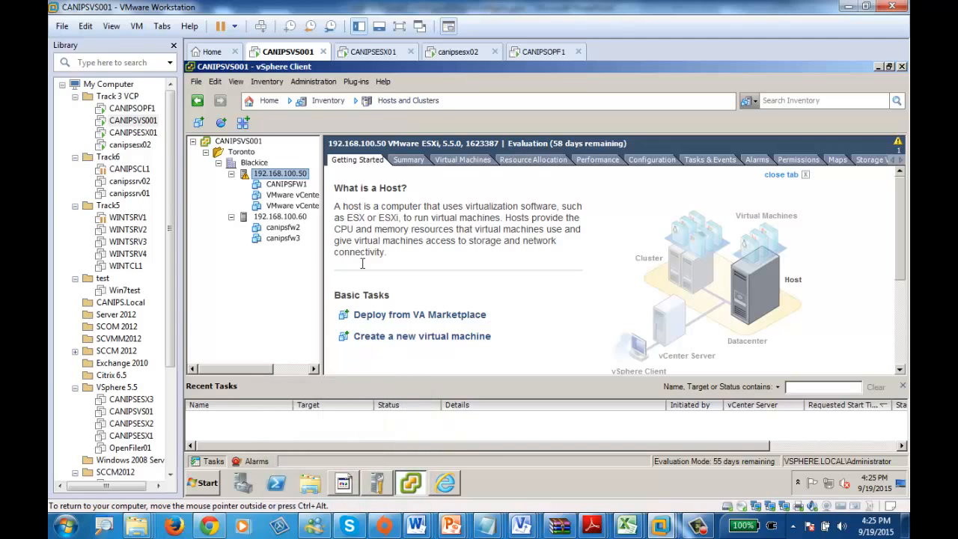
Step: Check the Snapshot Manager for existing snapshots of virtual machine CANIPSFW1 on host 192.168.100.50, and close it
click(288, 185)
right_click(289, 188)
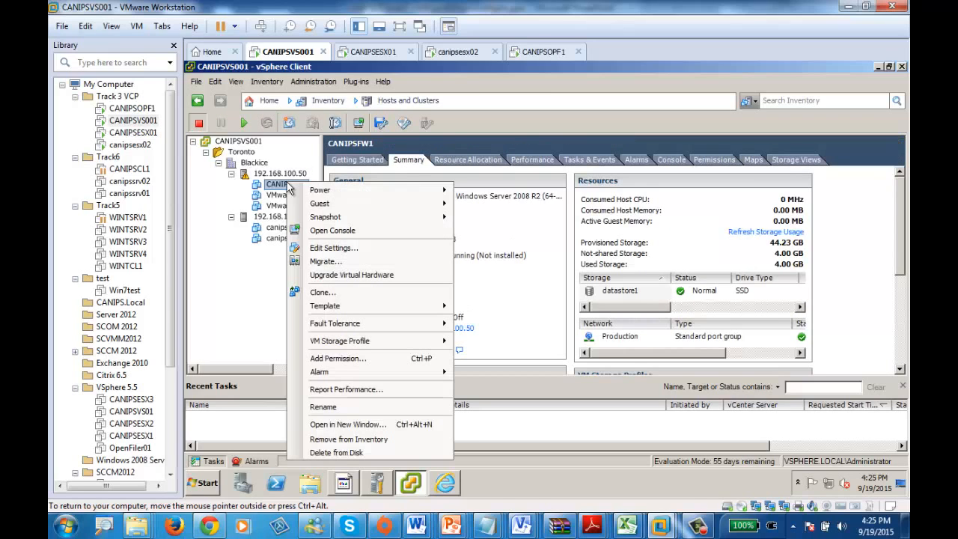
mouse_move(397, 216)
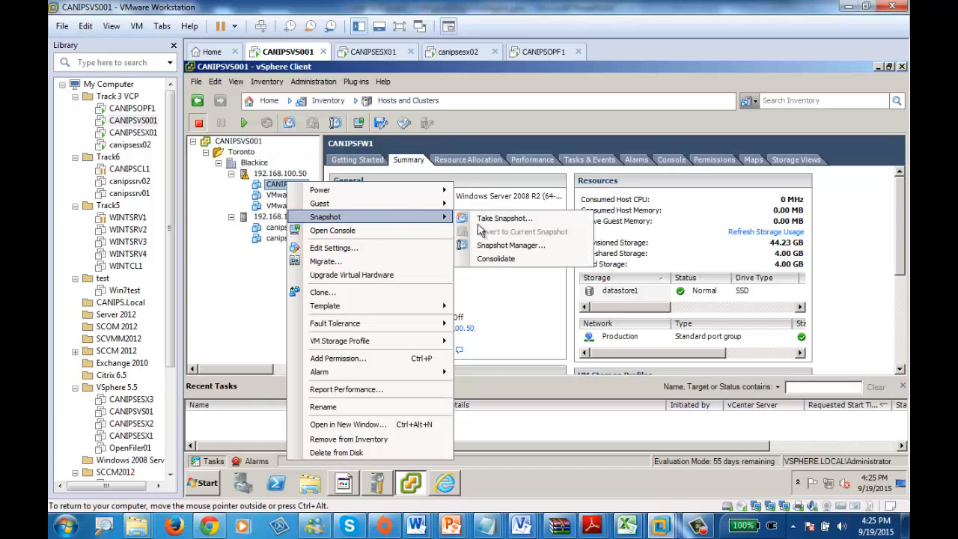
click(515, 245)
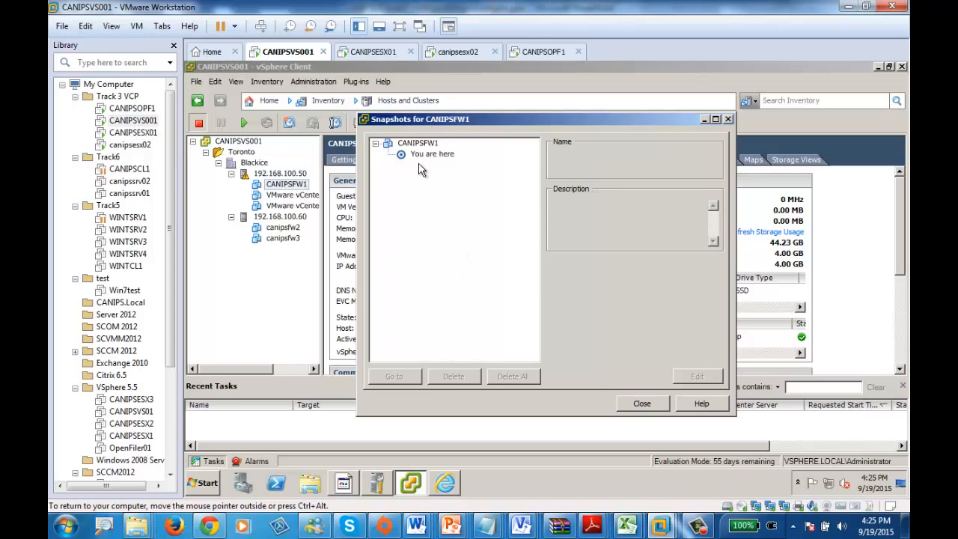
click(637, 404)
Step: Take a snapshot of virtual machine CANIPSFW1 named CANIPSFW1SP1
right_click(289, 186)
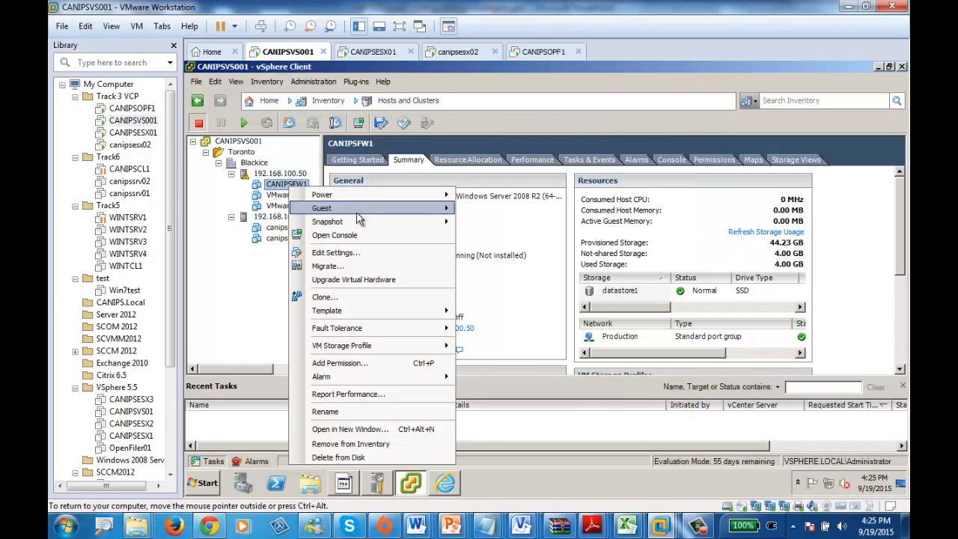
mouse_move(363, 223)
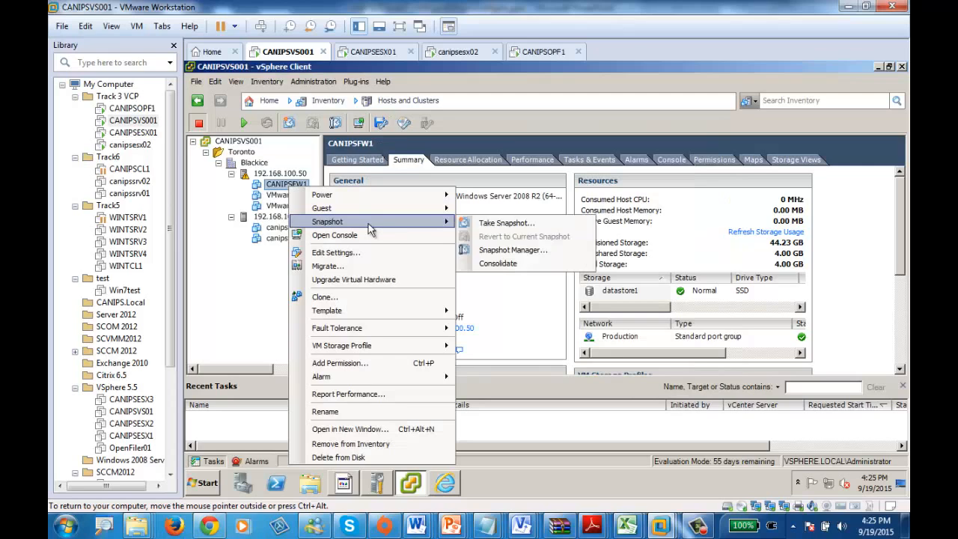
click(516, 224)
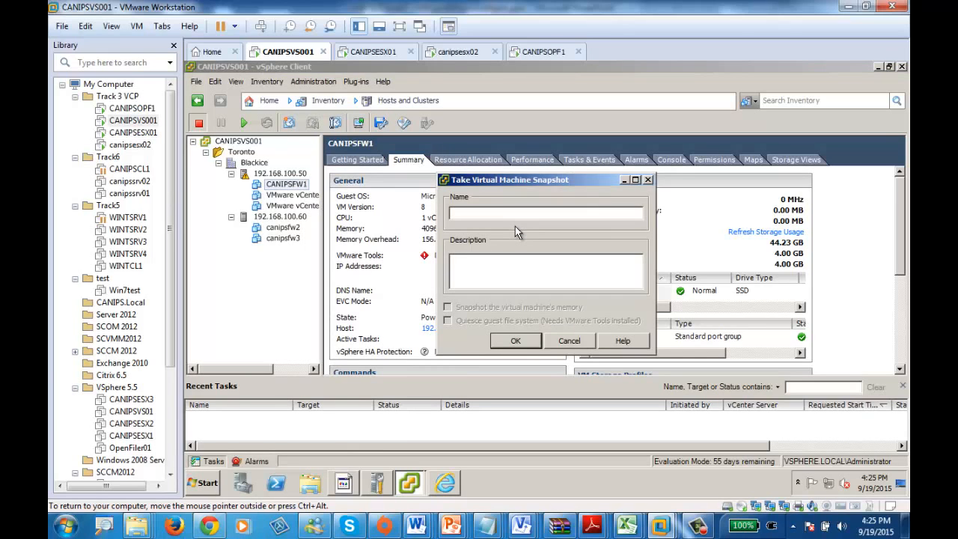
text(CANIPS)
text(1SP1)
click(516, 341)
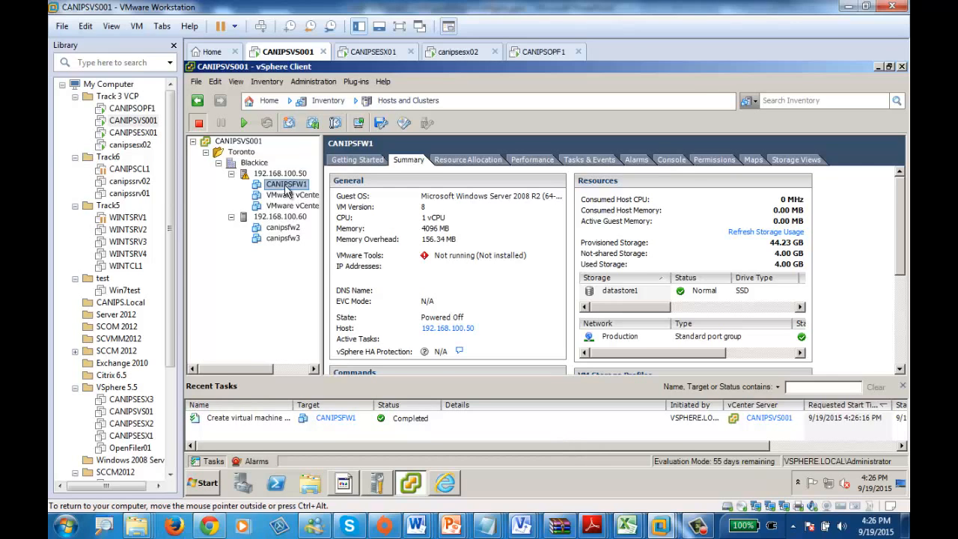
Step: Power on virtual machine canipsfw2 on host 192.168.100.60 and enlarge the recent tasks area
right_click(283, 228)
click(266, 288)
right_click(289, 227)
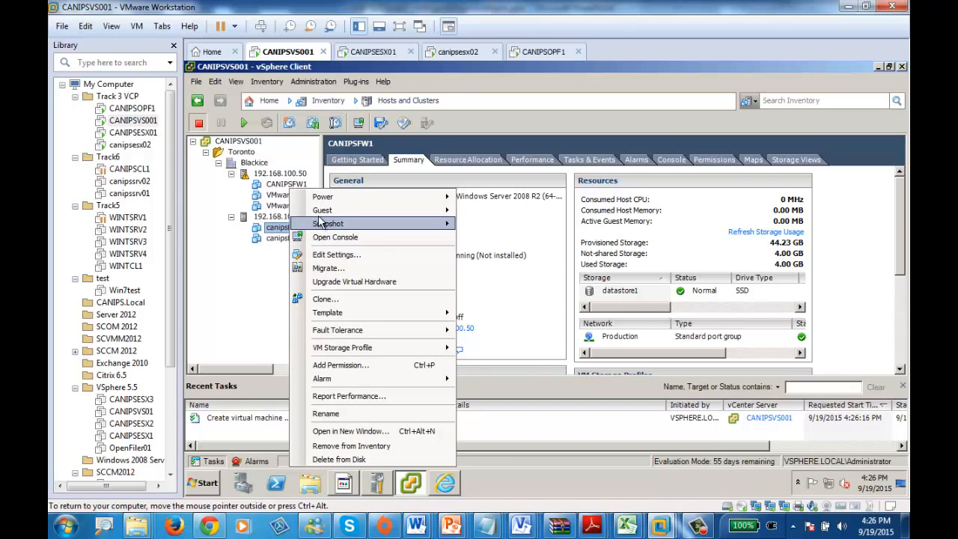
mouse_move(367, 203)
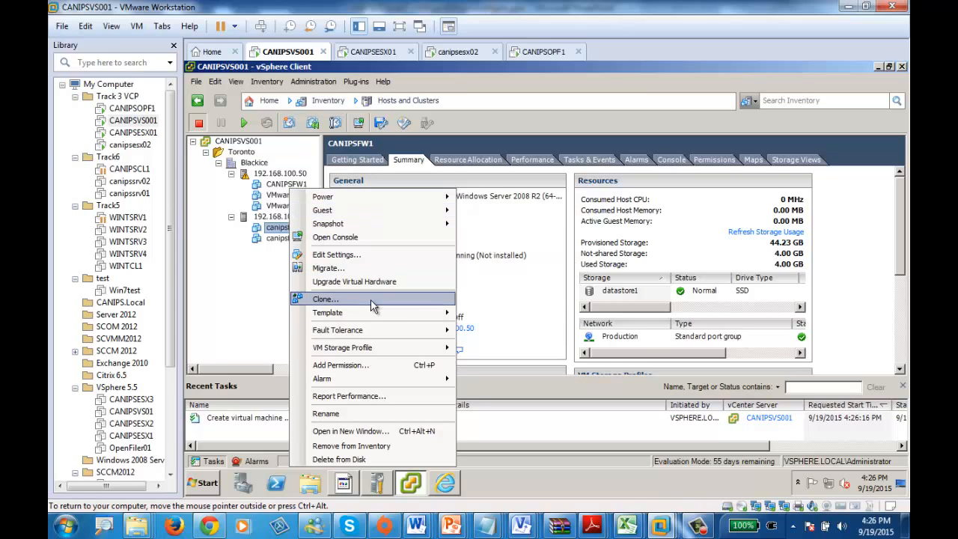
mouse_move(367, 313)
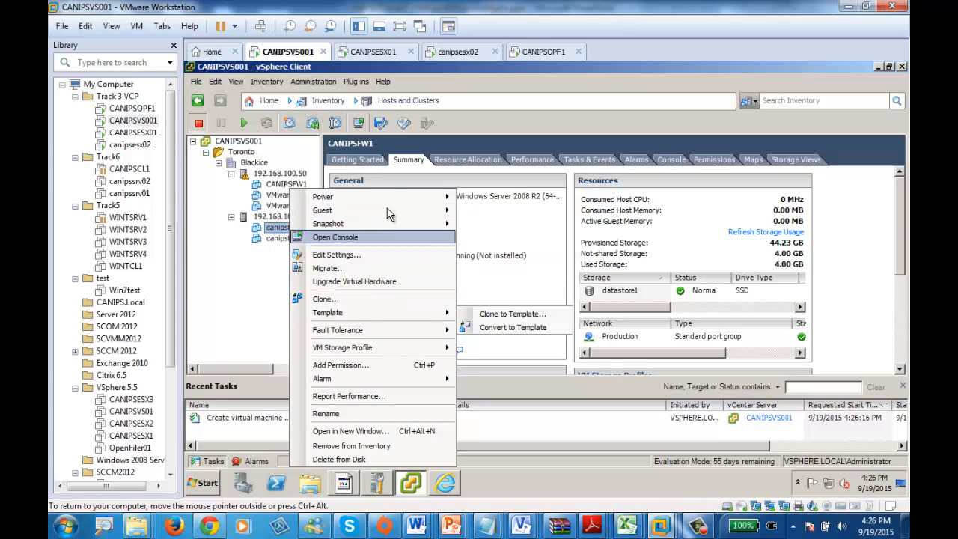
mouse_move(411, 197)
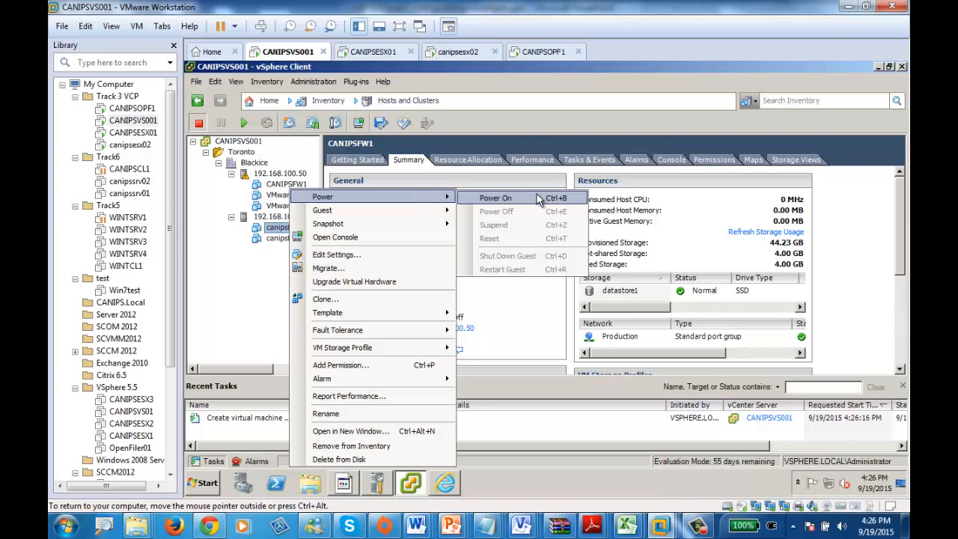
click(496, 197)
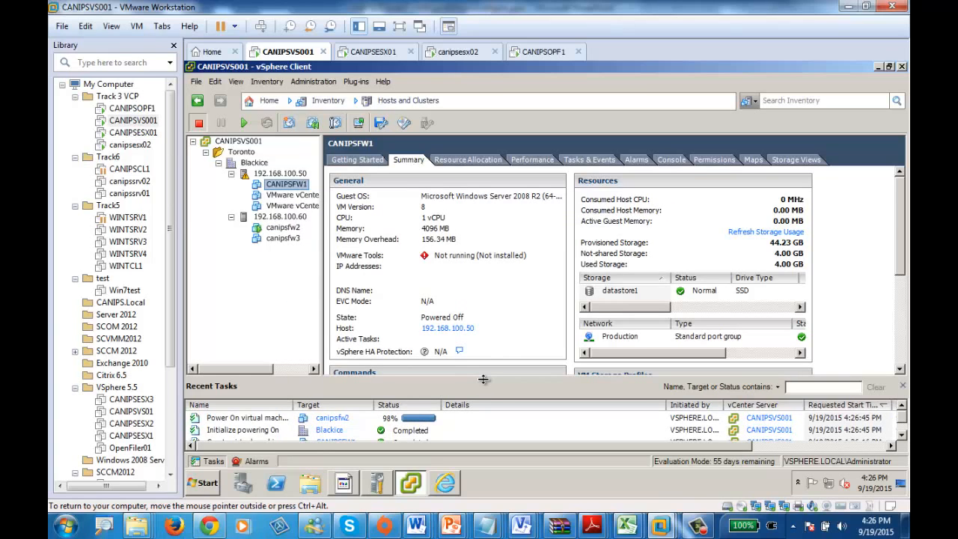
drag(478, 383, 419, 335)
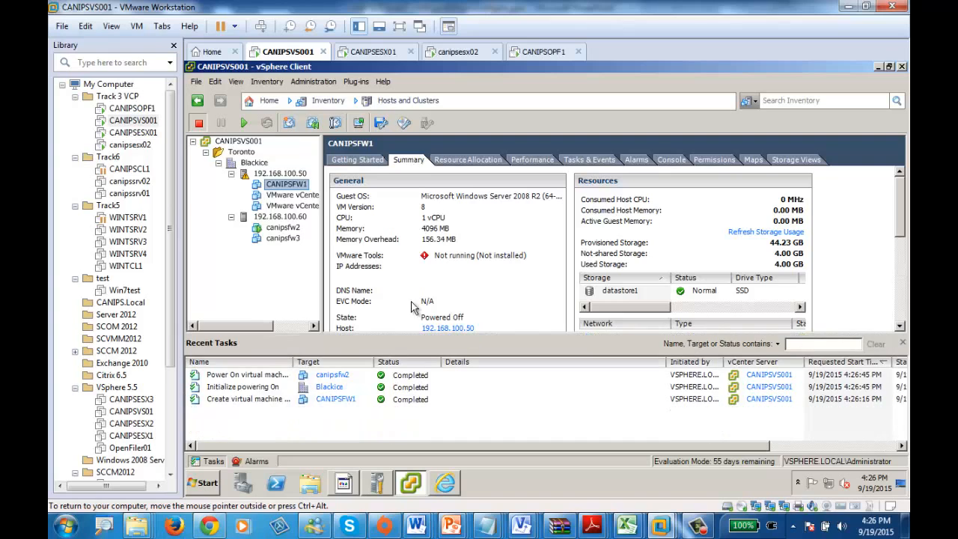
Step: Take a snapshot of the running canipsfw2 named CANIPSFW2SP1 including its memory, and widen the task name column
right_click(288, 233)
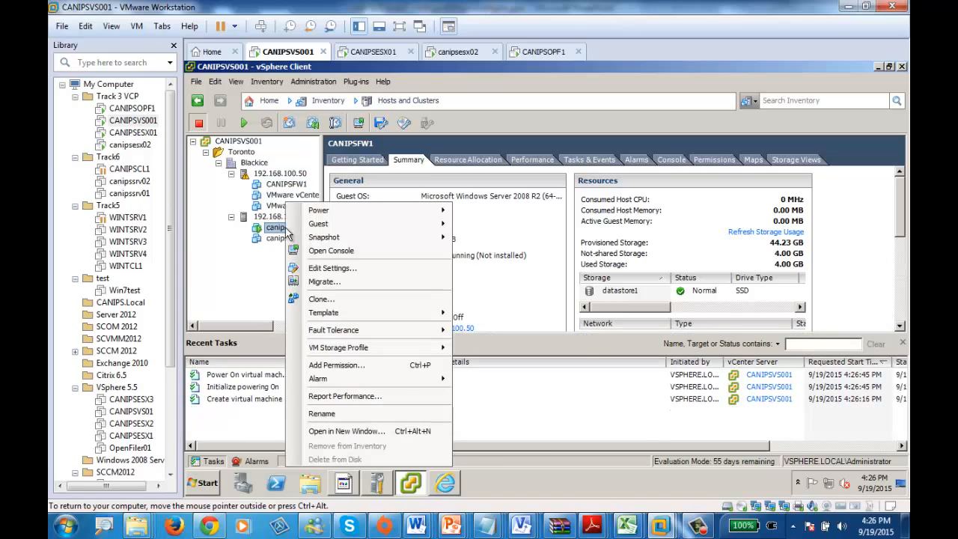
mouse_move(333, 224)
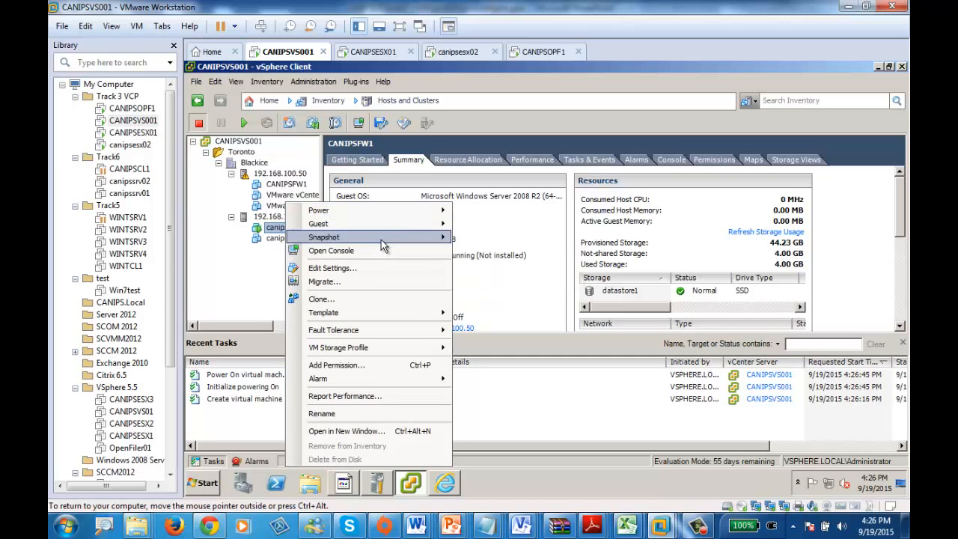
mouse_move(381, 238)
click(487, 238)
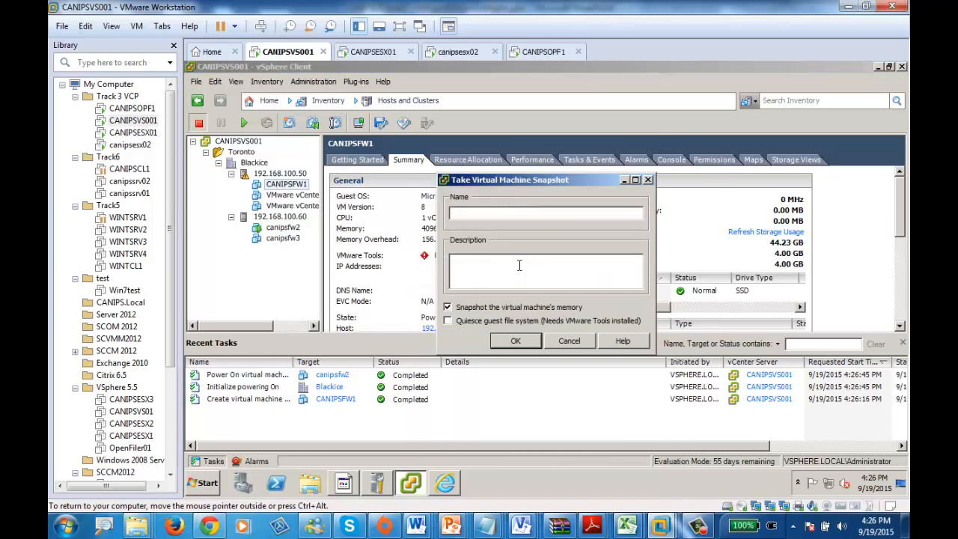
text(CANIPSFW2SP1)
click(516, 340)
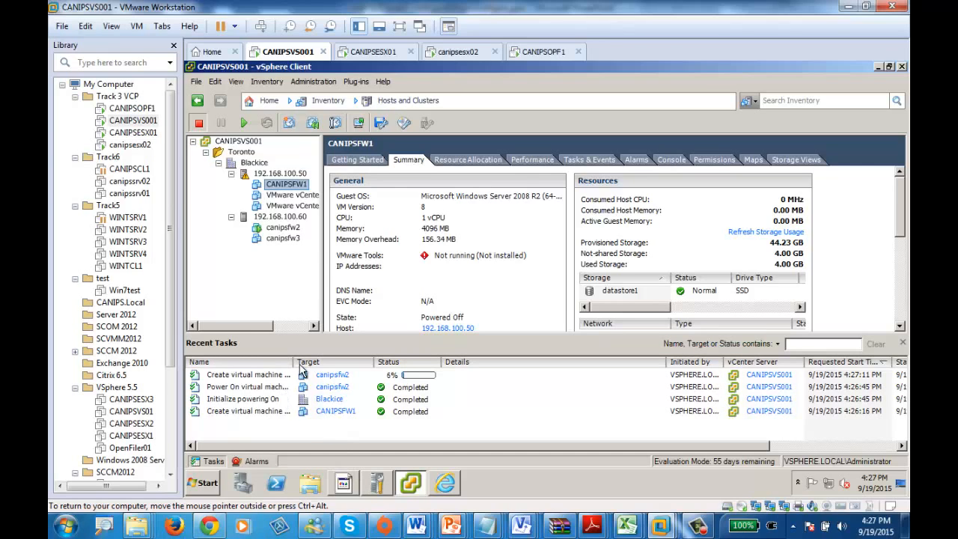
drag(296, 367, 331, 366)
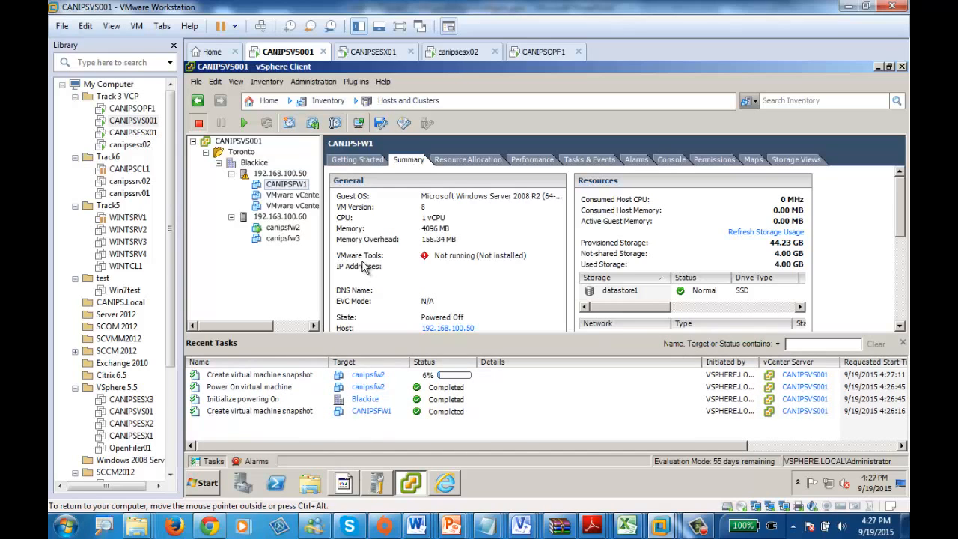
Step: Browse the CANIPSFW1 folder on datastore1 and examine the snapshot file stored with the virtual machine
click(285, 229)
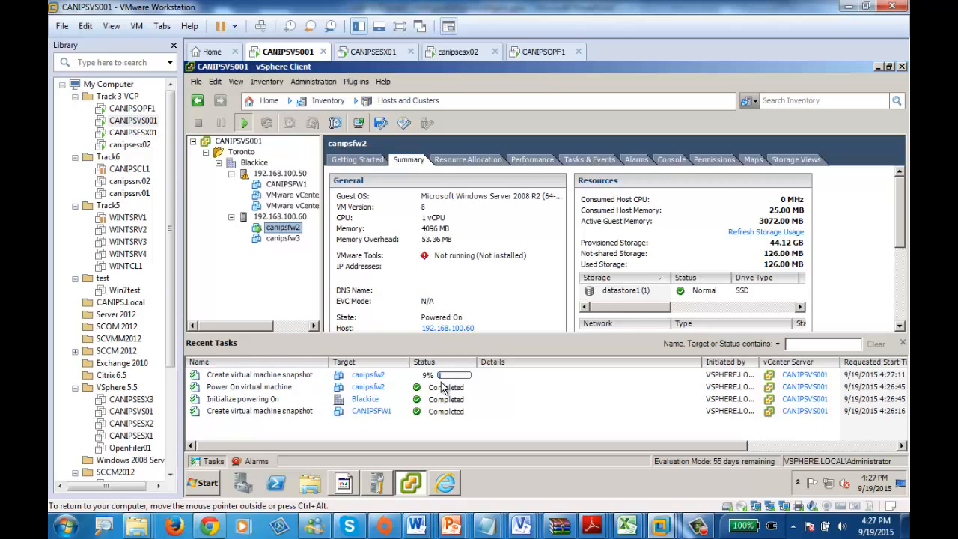
click(290, 186)
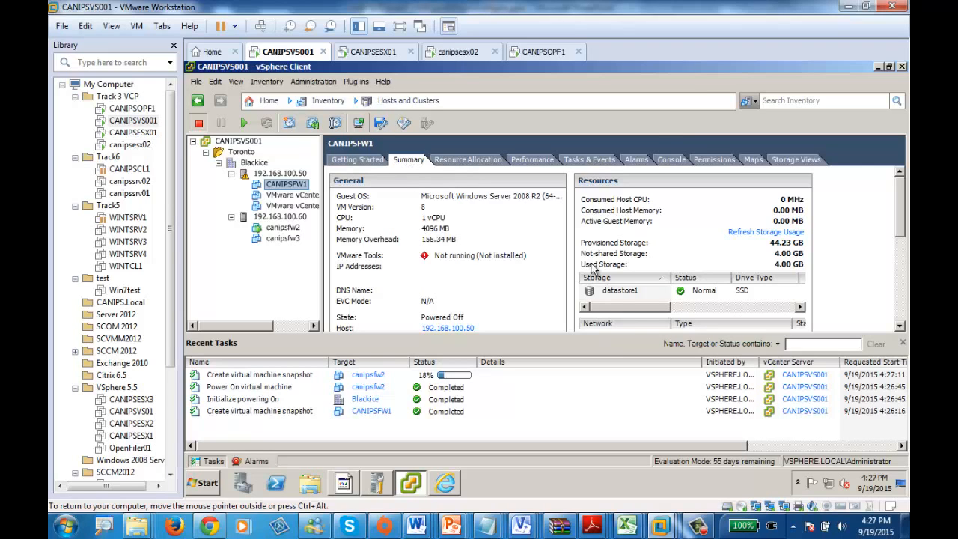
click(619, 295)
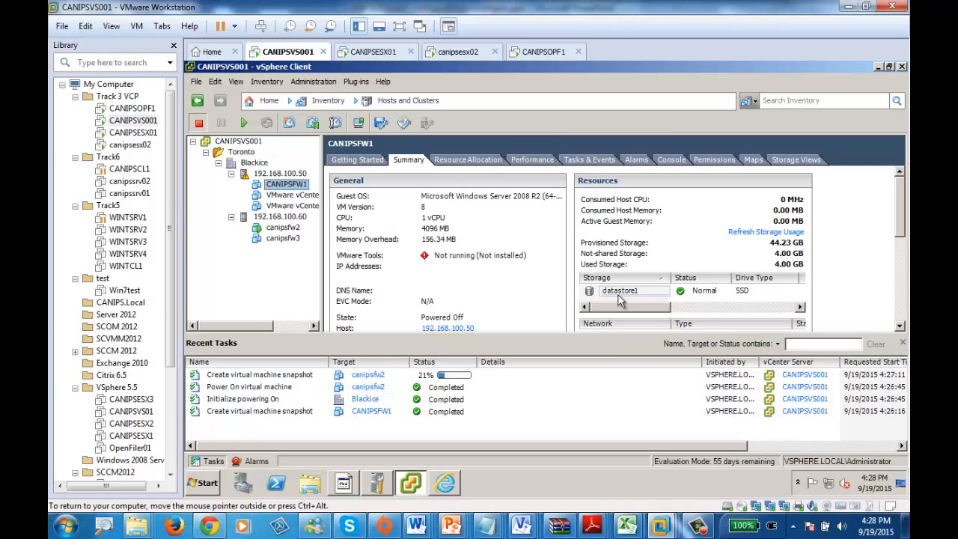
right_click(619, 297)
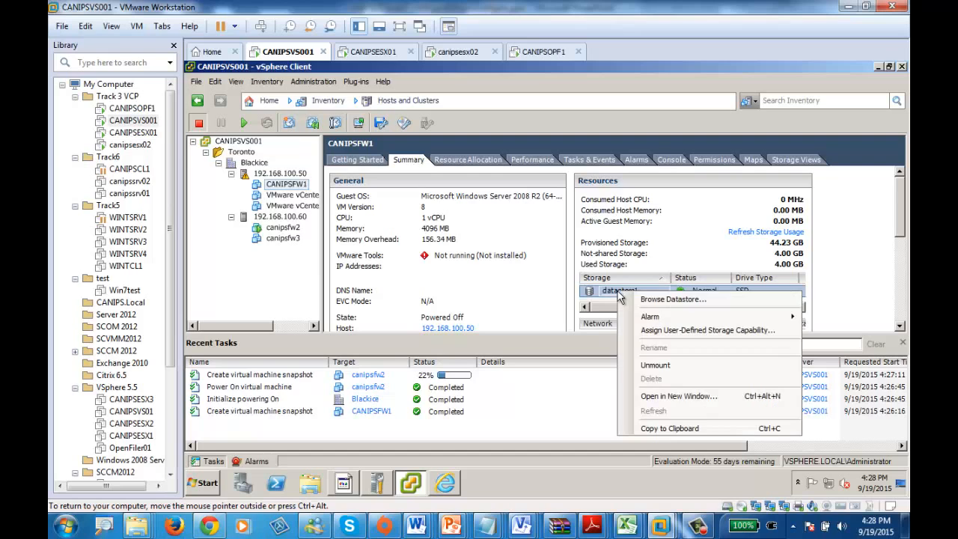
click(673, 299)
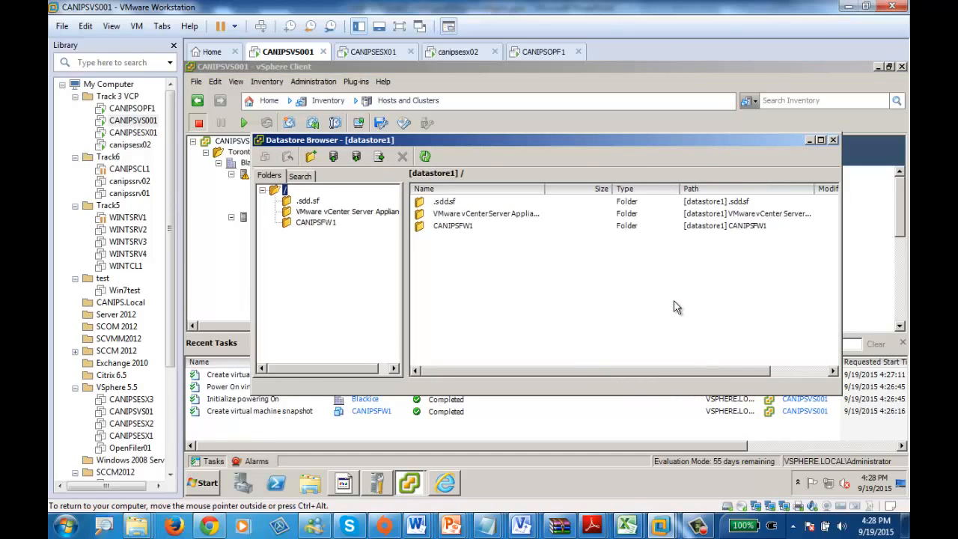
click(312, 224)
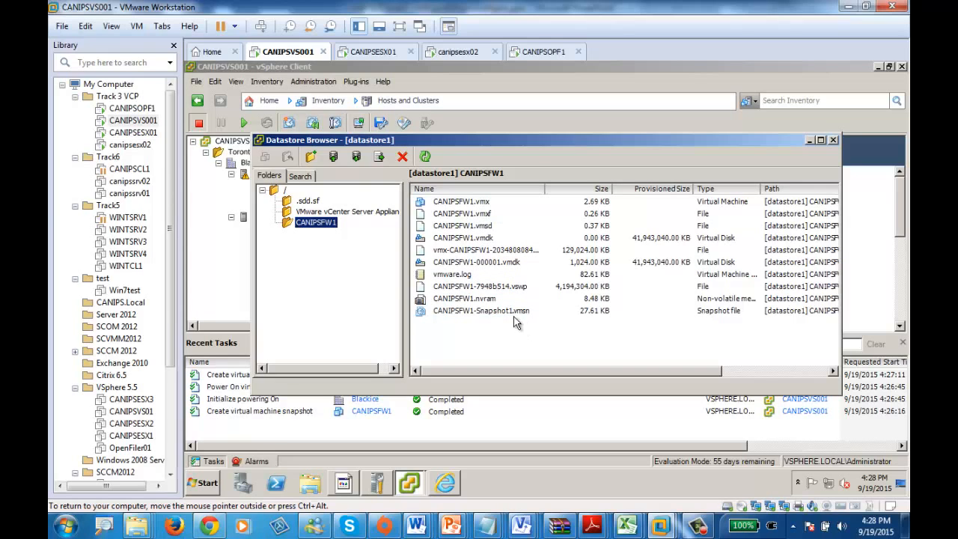
click(479, 313)
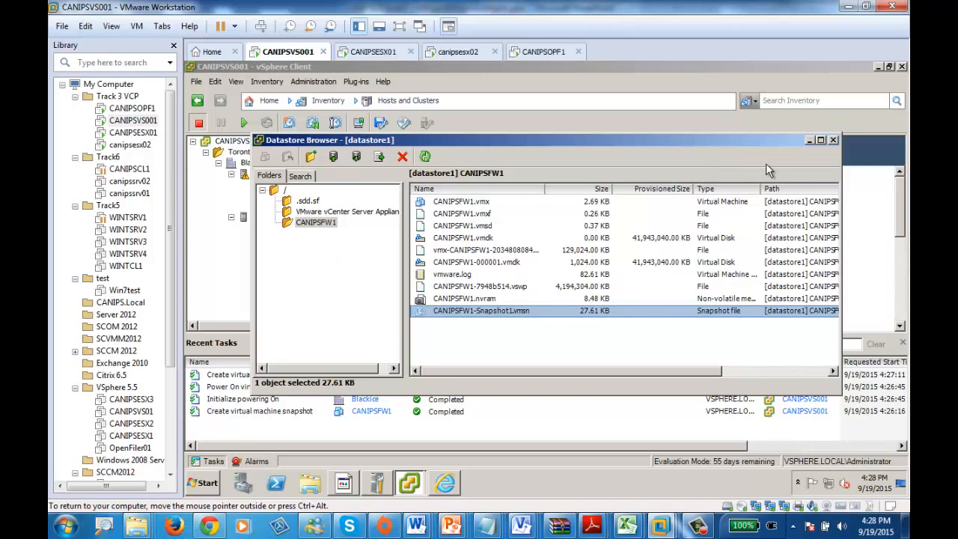
click(834, 141)
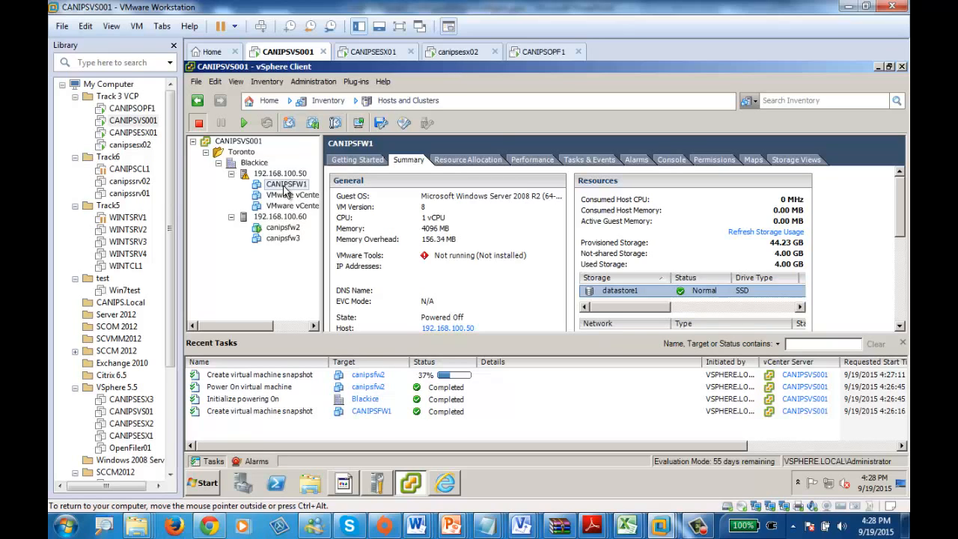
Step: Take a second snapshot of virtual machine CANIPSFW1 named CANIPSFWSP2
right_click(284, 191)
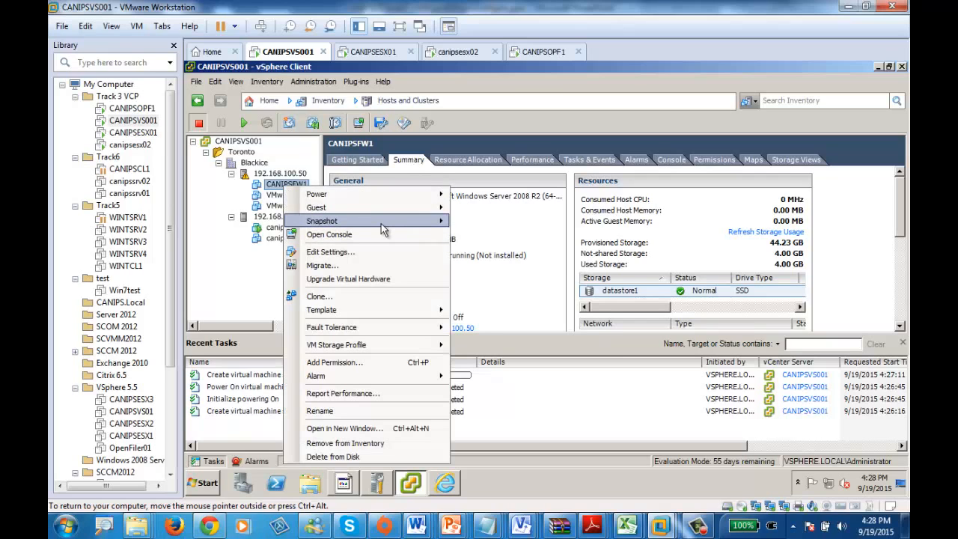
mouse_move(428, 225)
click(506, 221)
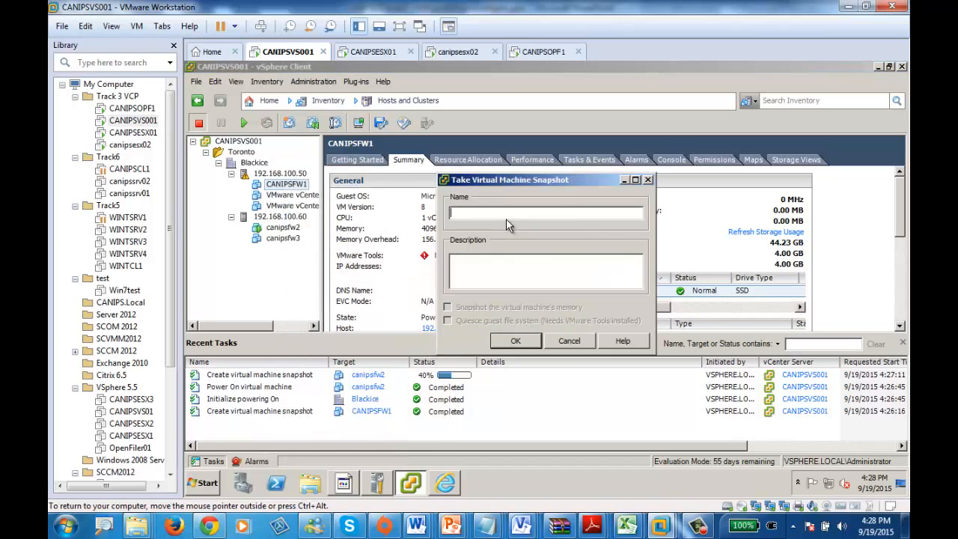
text(CANIPSFWSP2)
click(519, 341)
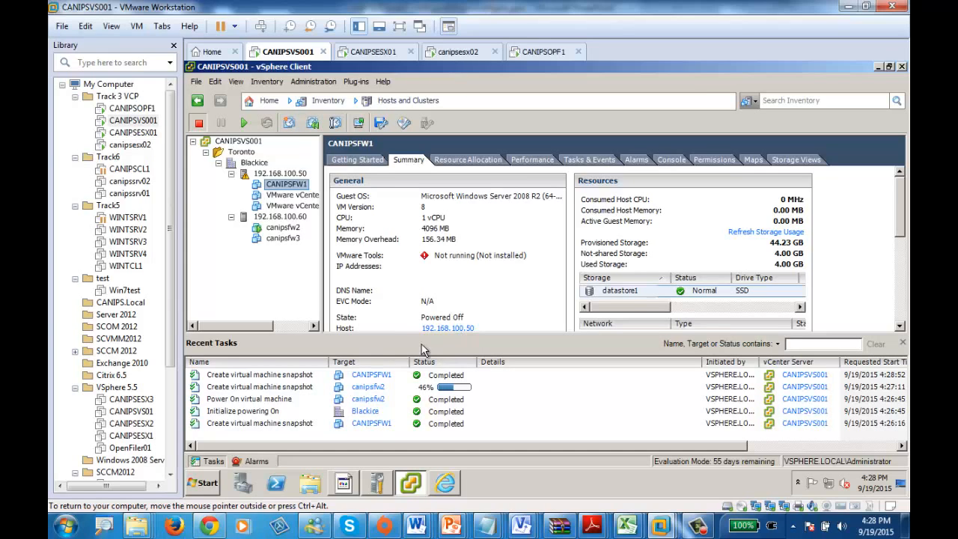
Step: Open the Snapshot Manager for CANIPSFW1 and examine its snapshot tree from the base machine to the current state
right_click(277, 188)
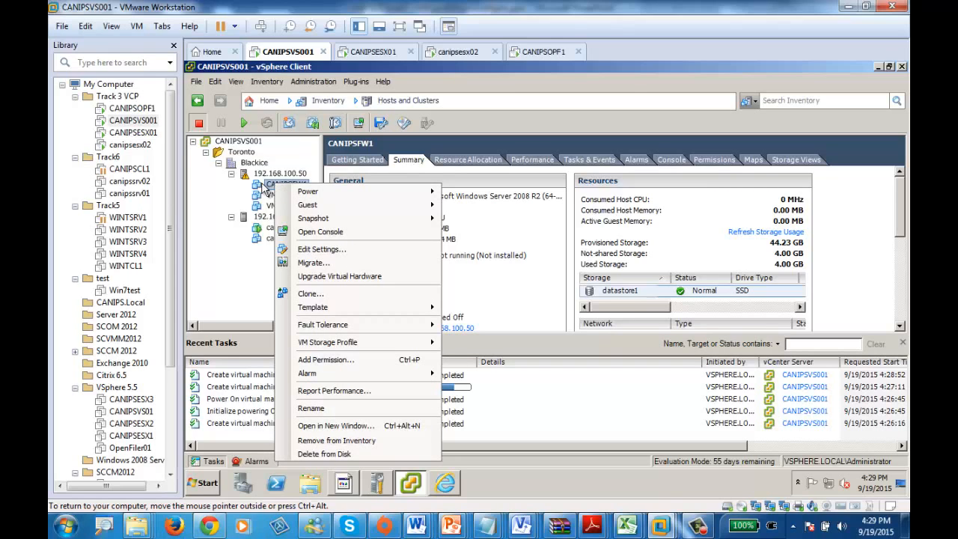
mouse_move(369, 220)
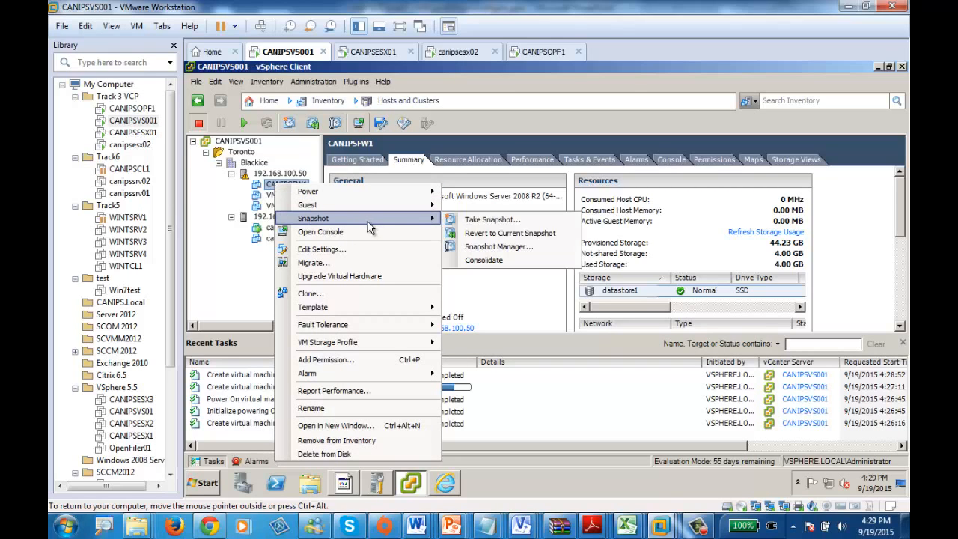
click(500, 246)
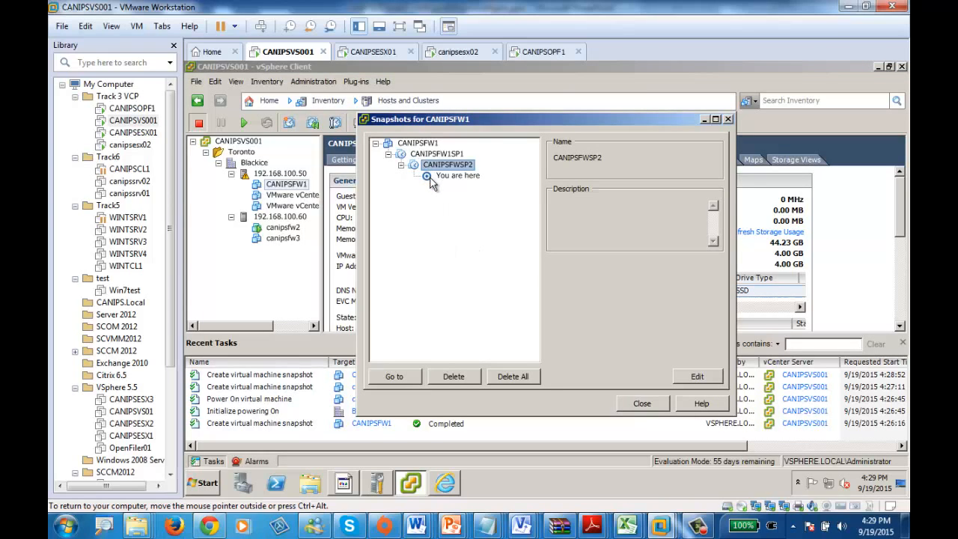
click(411, 143)
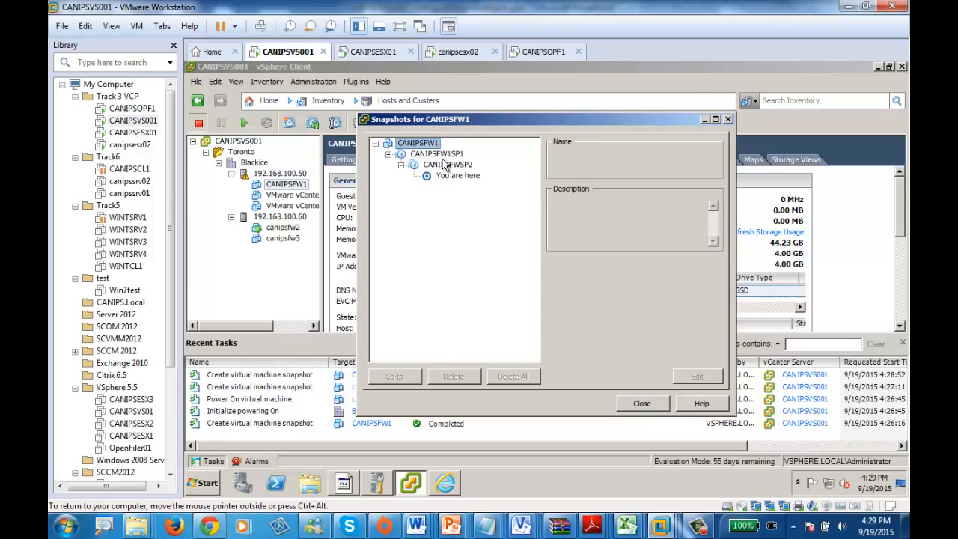
click(454, 177)
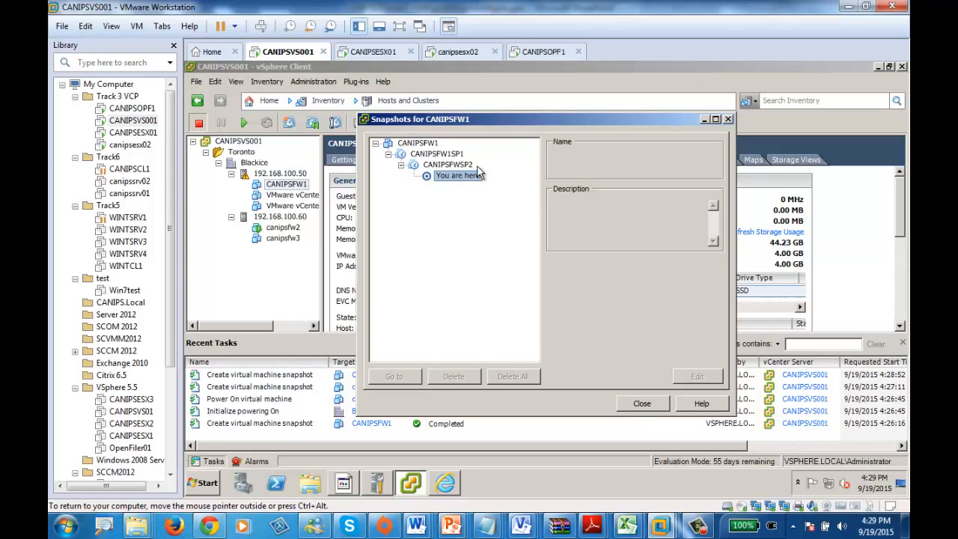
Step: Inspect the CANIPSFWSP2 and CANIPSFW1SP1 snapshot entries of CANIPSFW1, and close the Snapshot Manager
click(462, 164)
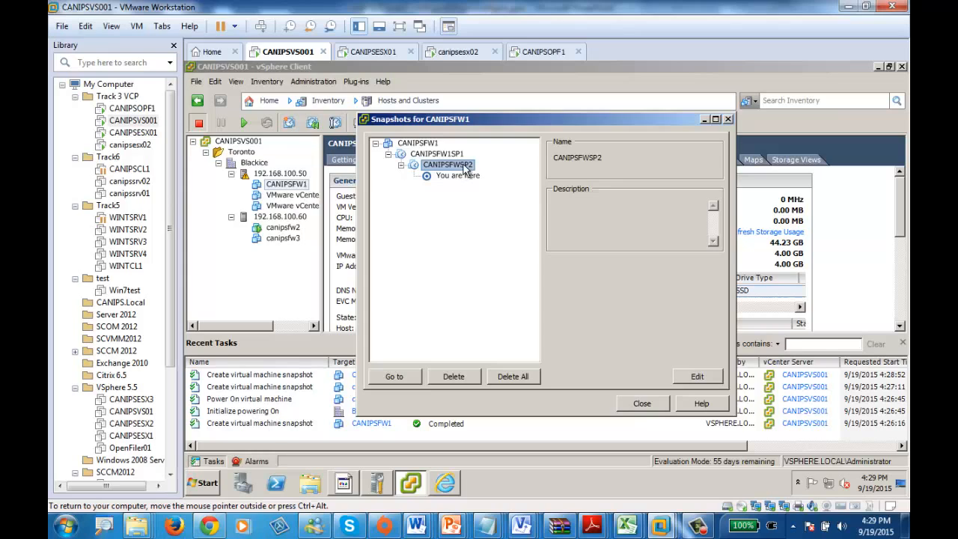
click(446, 156)
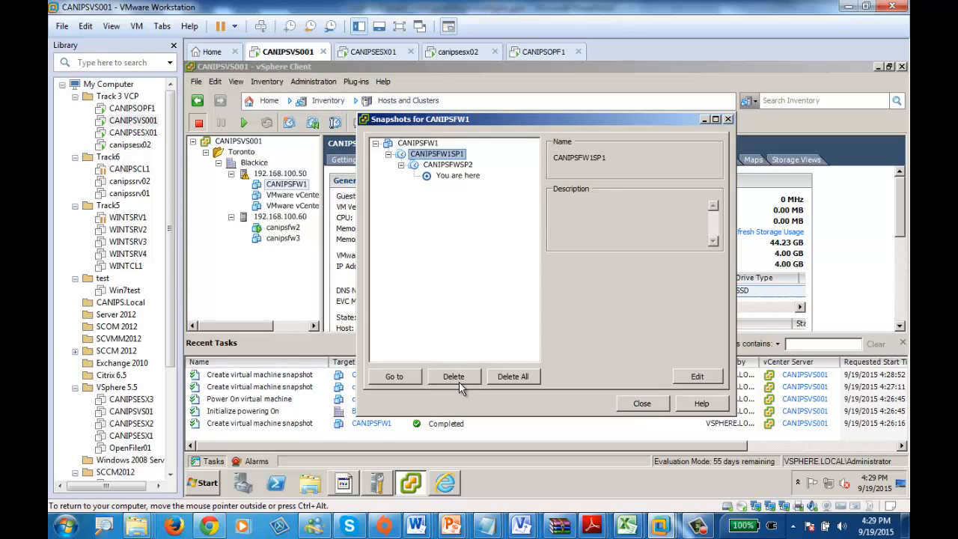
click(451, 166)
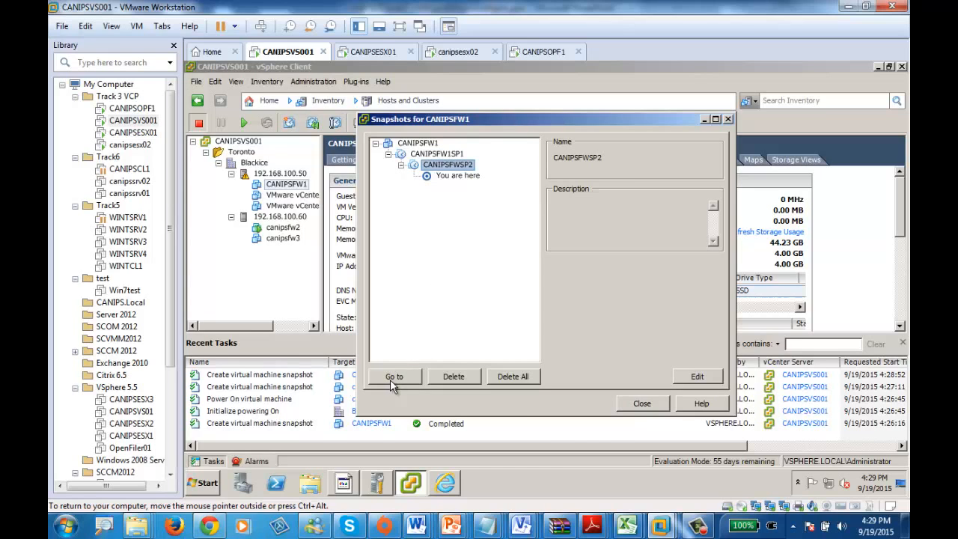
click(642, 402)
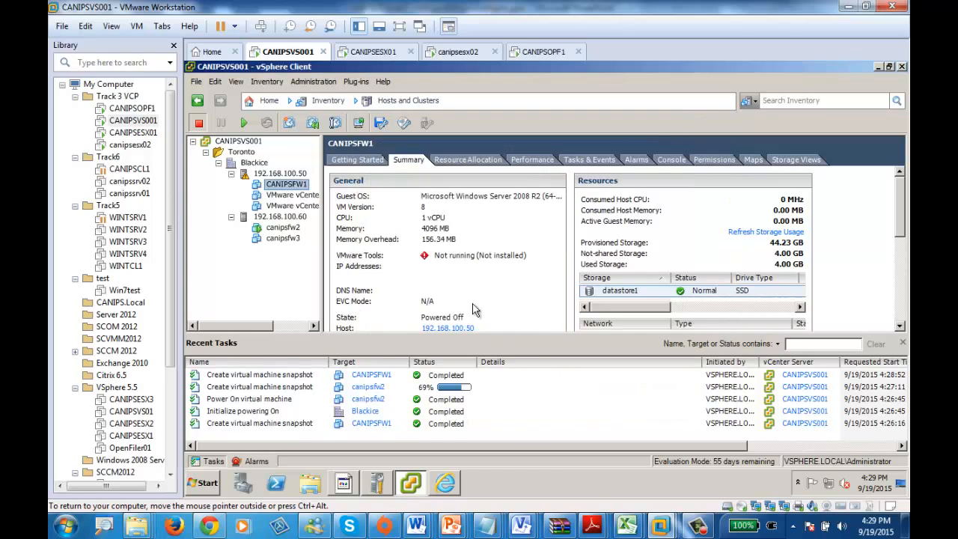
right_click(292, 190)
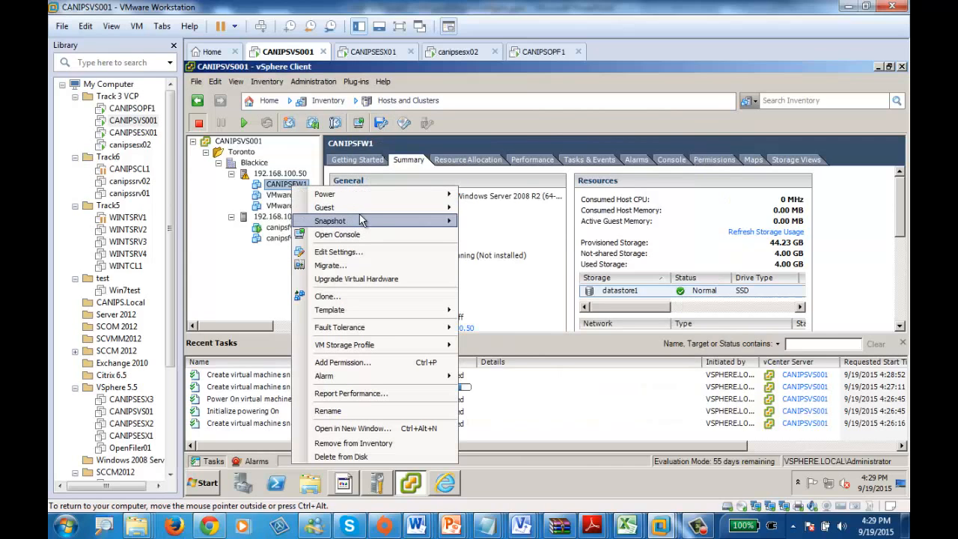
mouse_move(382, 220)
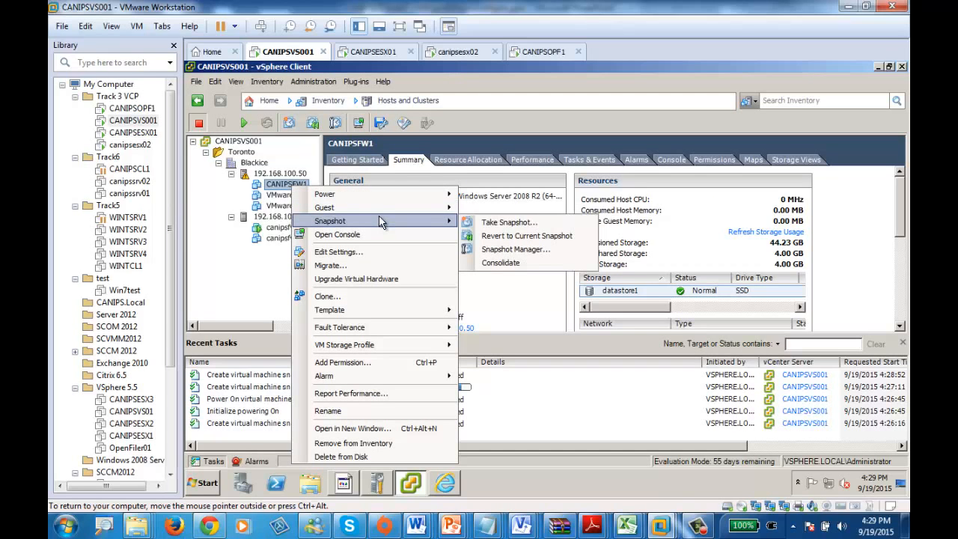
click(536, 238)
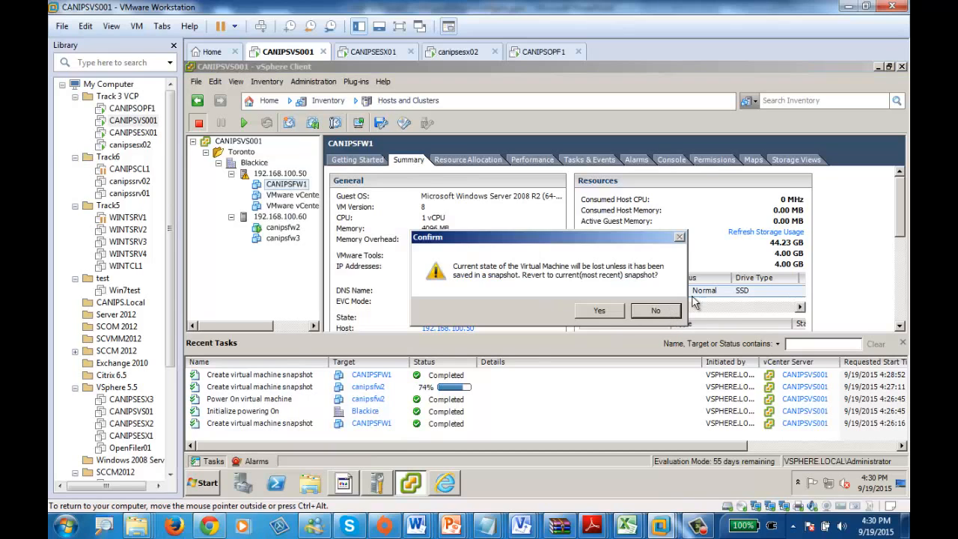
click(651, 316)
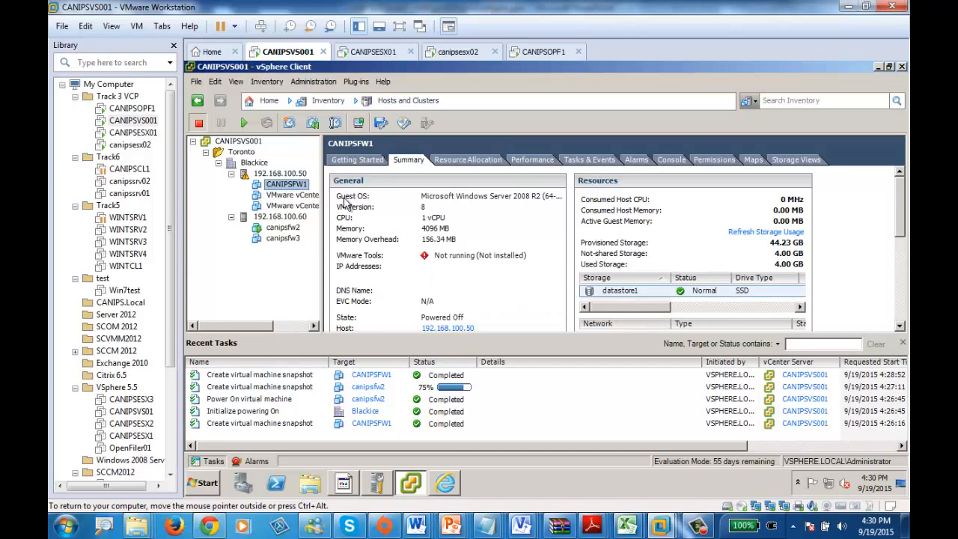
Step: Select virtual machine canipsfw2 and check which of its commands are available while its snapshot task runs
click(276, 231)
right_click(277, 234)
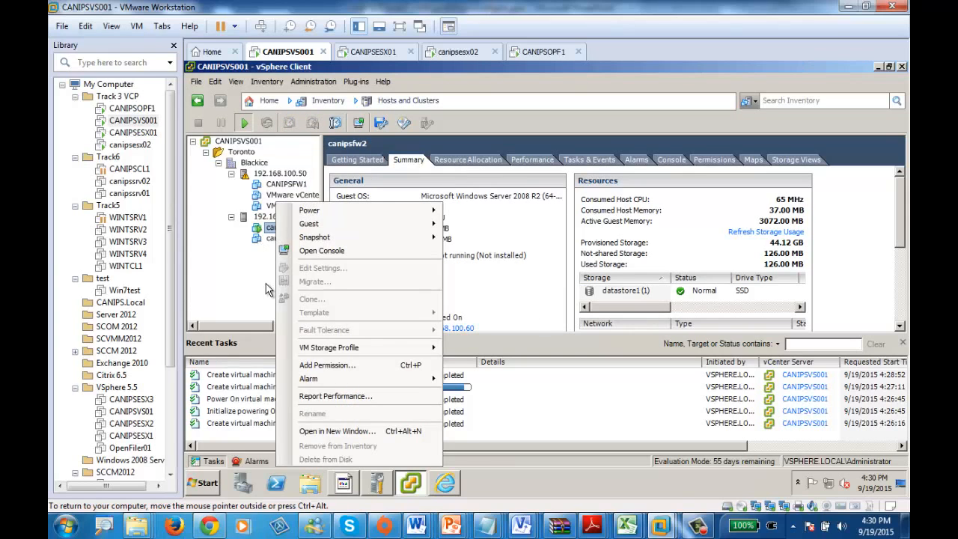
key(Escape)
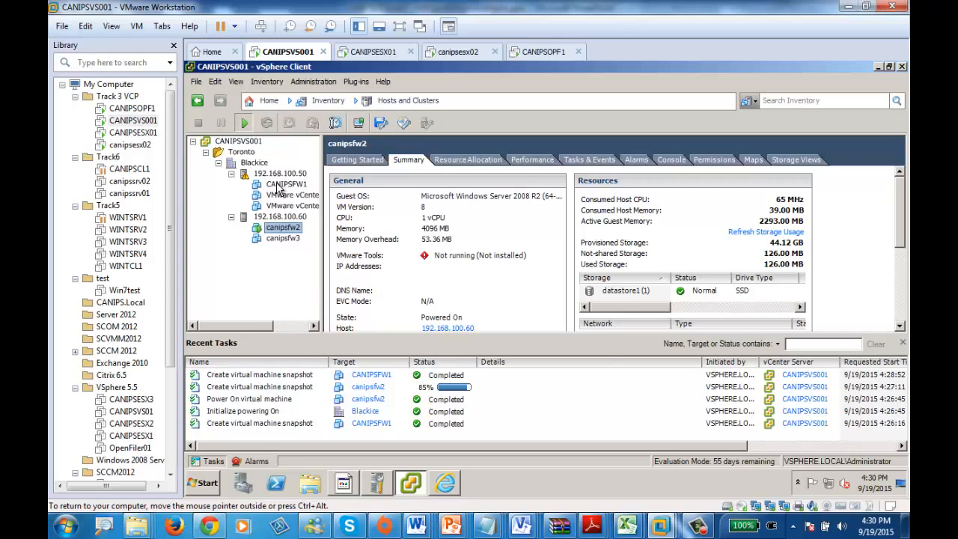
right_click(280, 226)
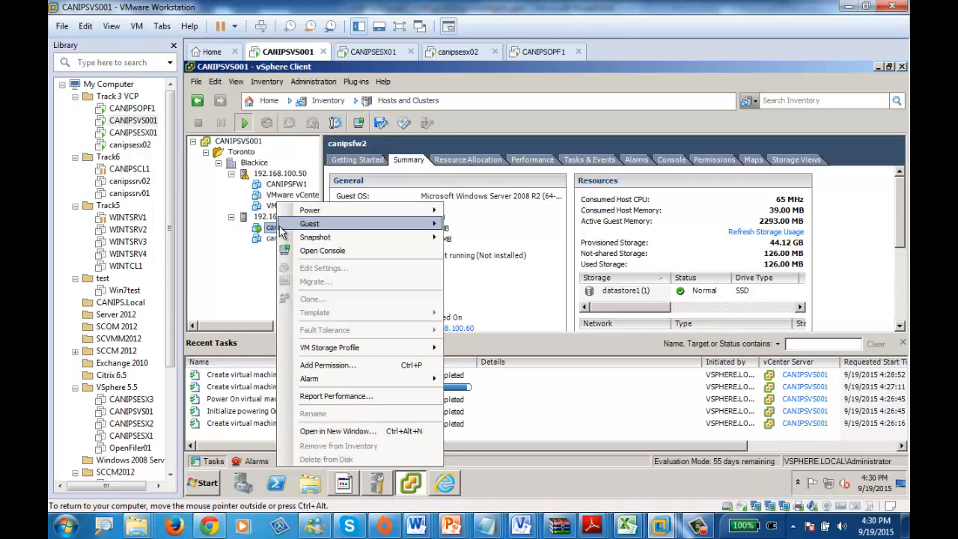
click(269, 285)
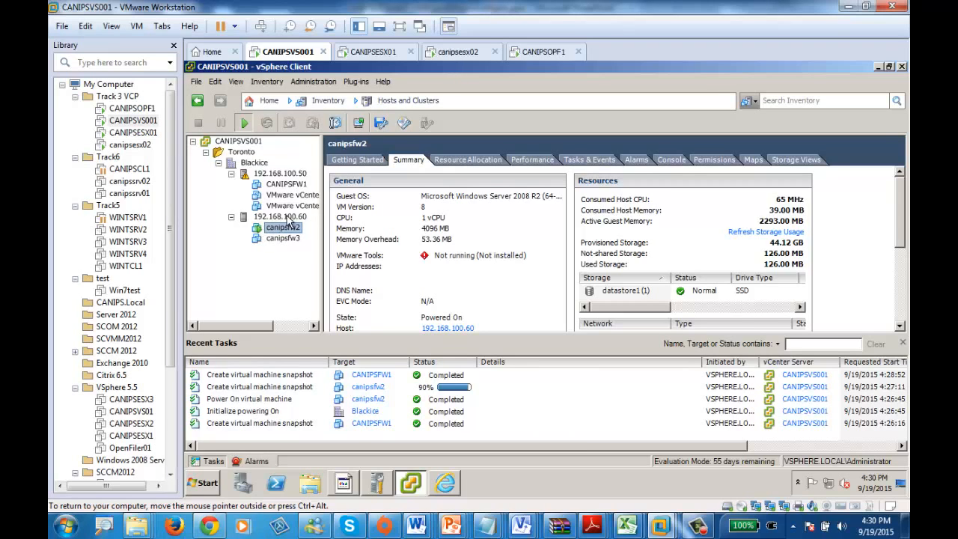
Step: Browse the canipsfw2 folder on datastore1 (1), examine its delta disk, memory snapshot and vmx- files, and close the datastore browser
right_click(620, 294)
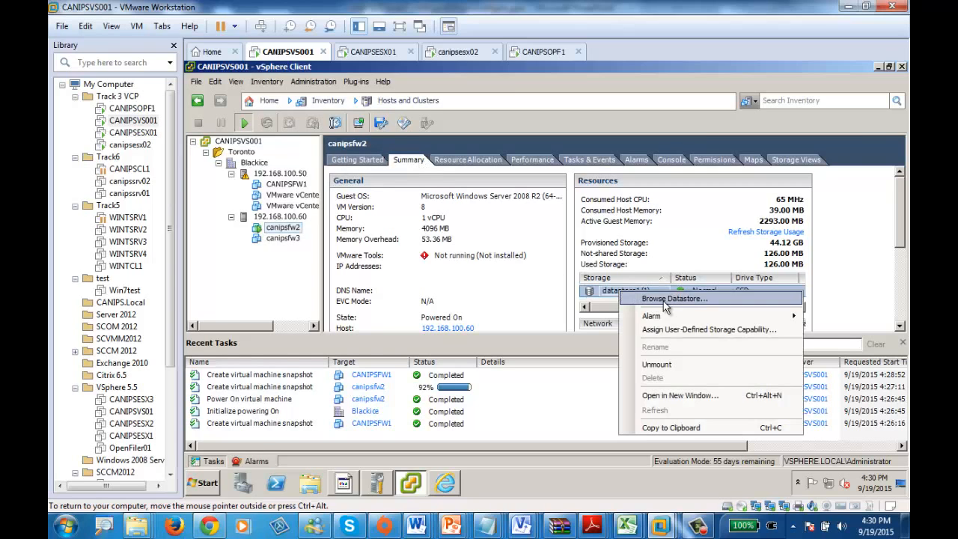
click(665, 304)
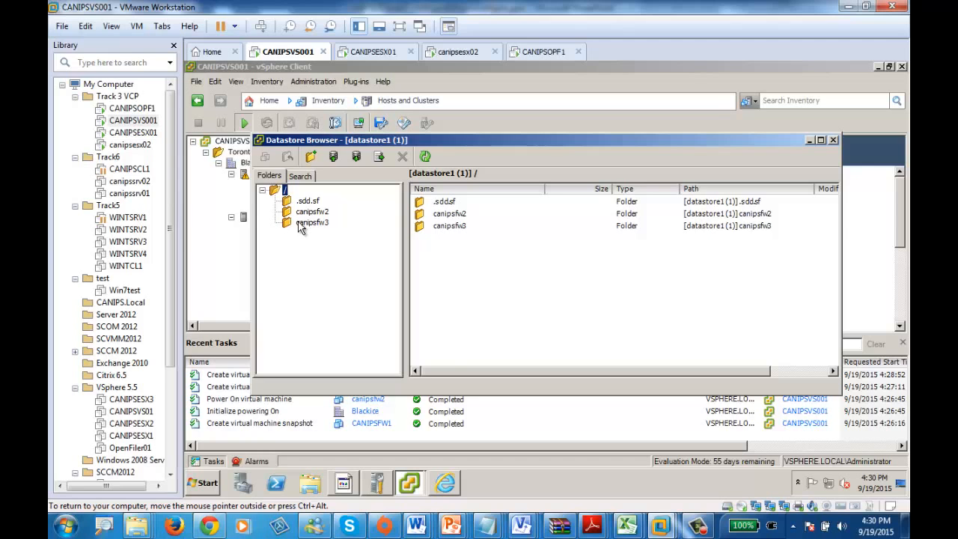
drag(391, 140, 425, 101)
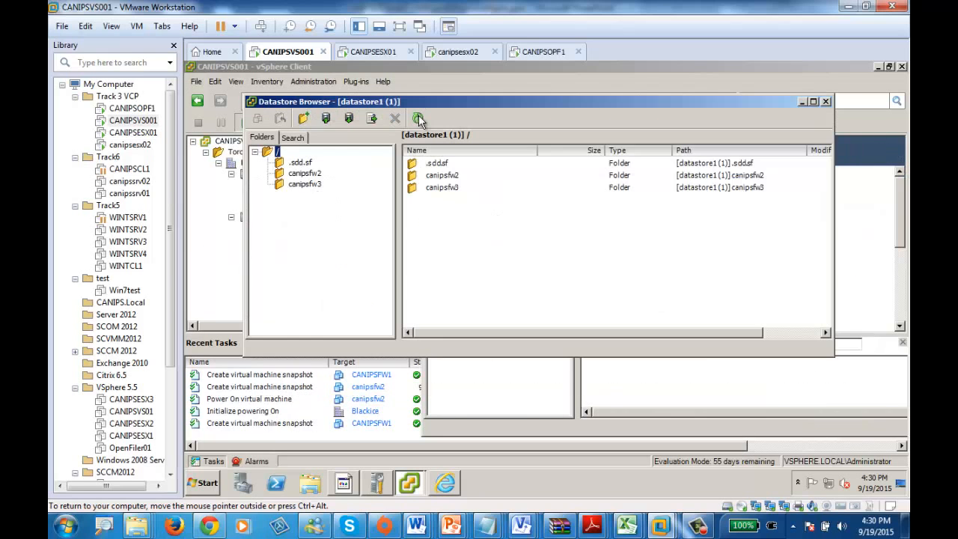
click(302, 176)
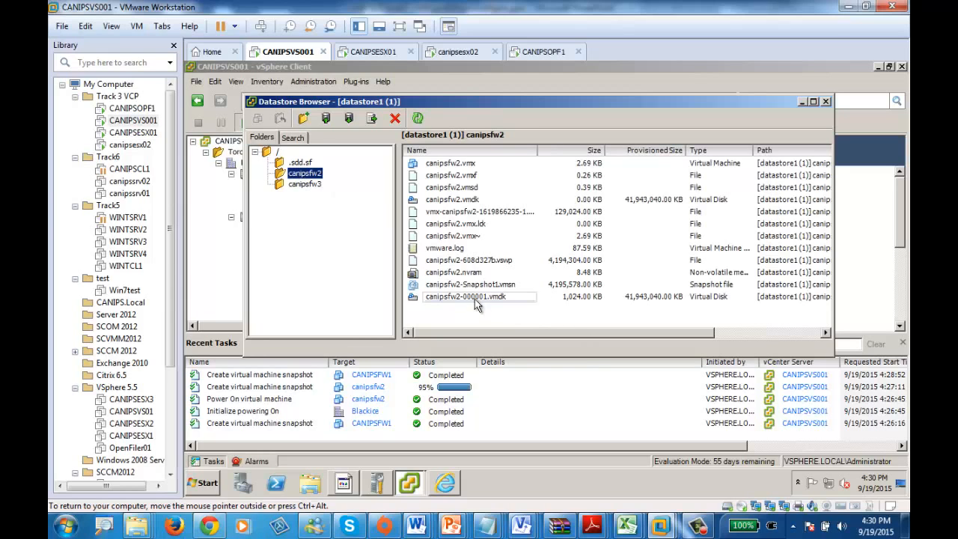
click(450, 297)
click(492, 286)
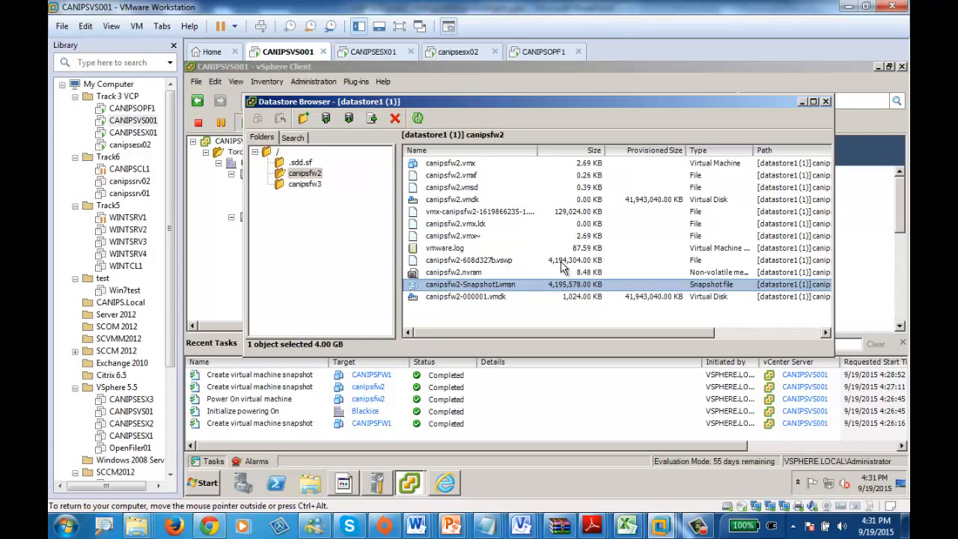
click(567, 214)
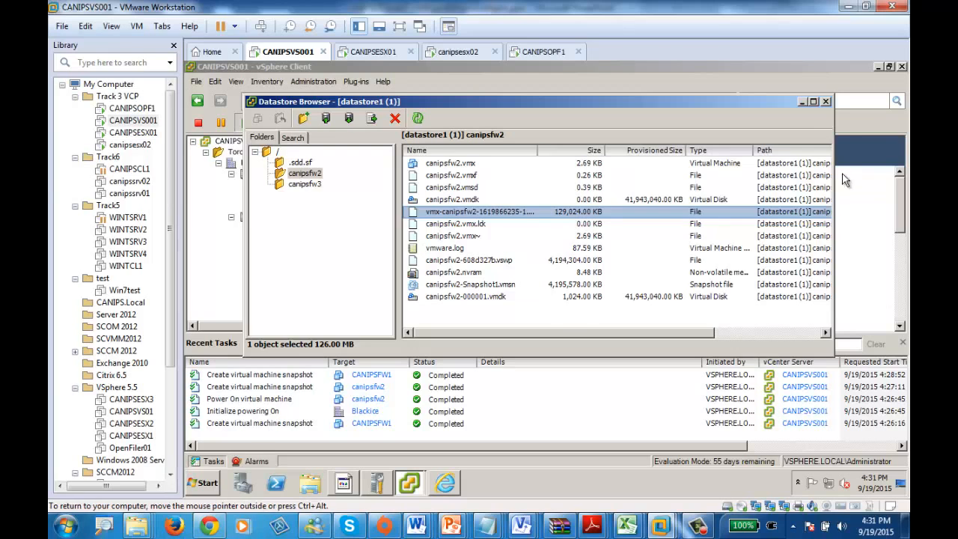
click(827, 102)
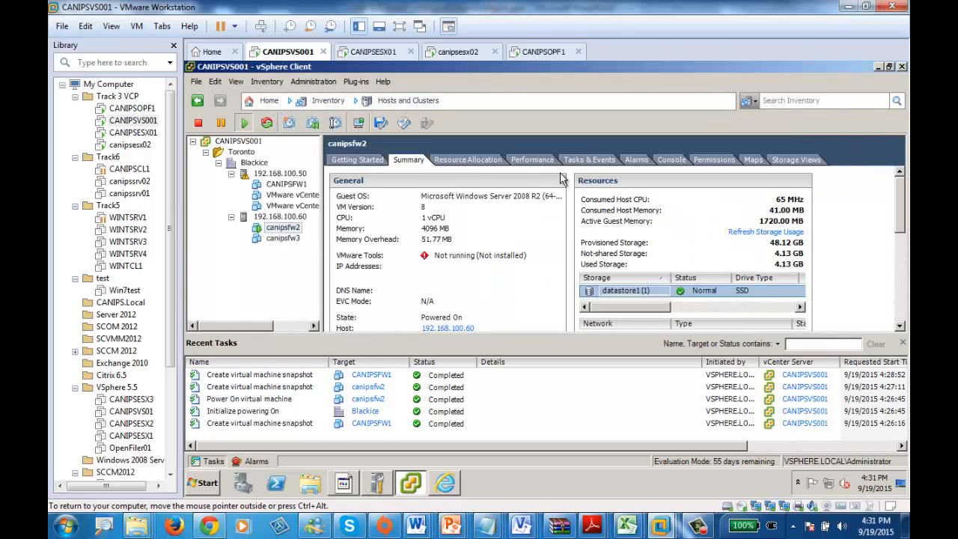
right_click(271, 230)
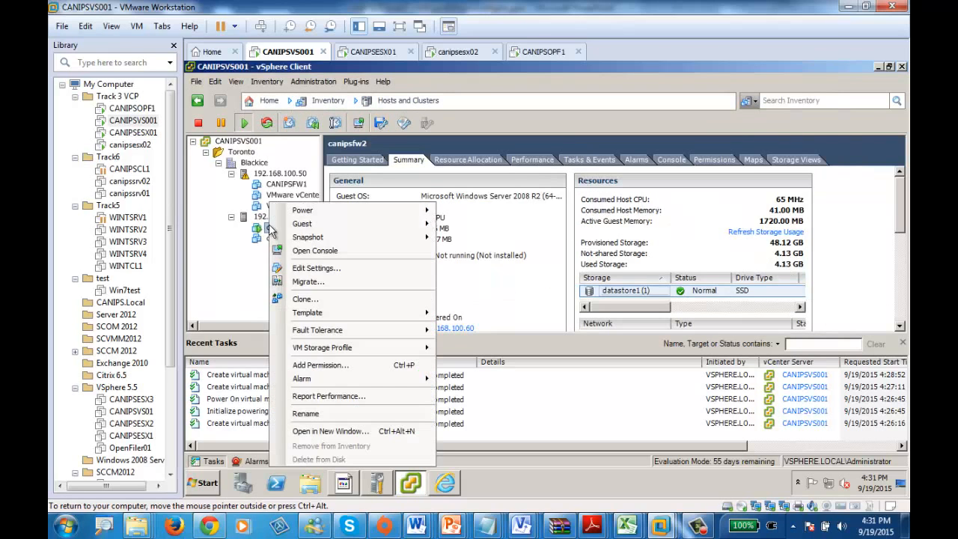
mouse_move(337, 237)
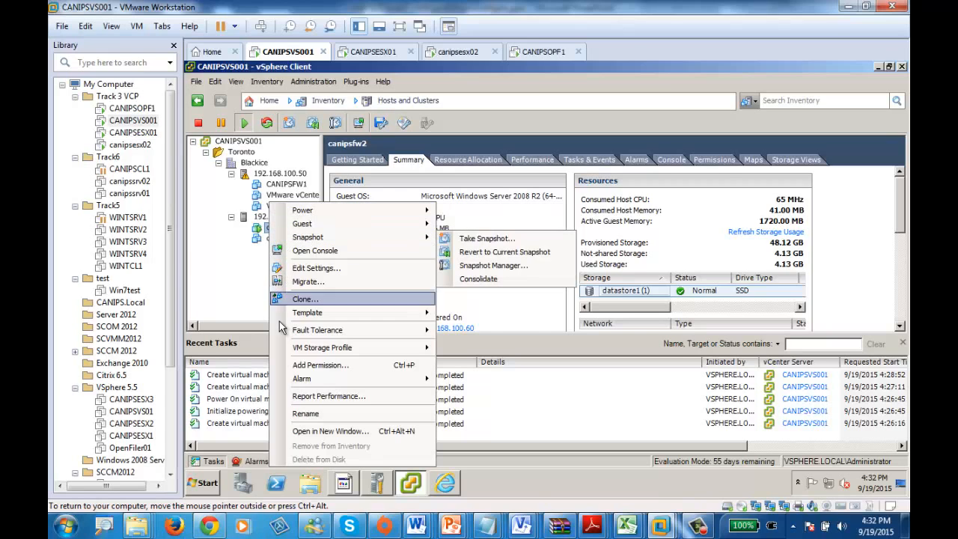
click(255, 289)
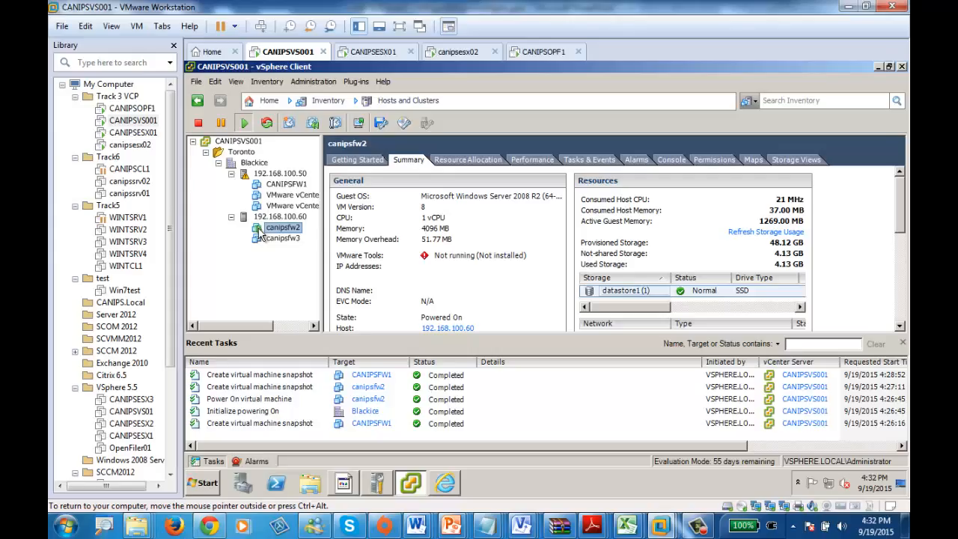
click(274, 184)
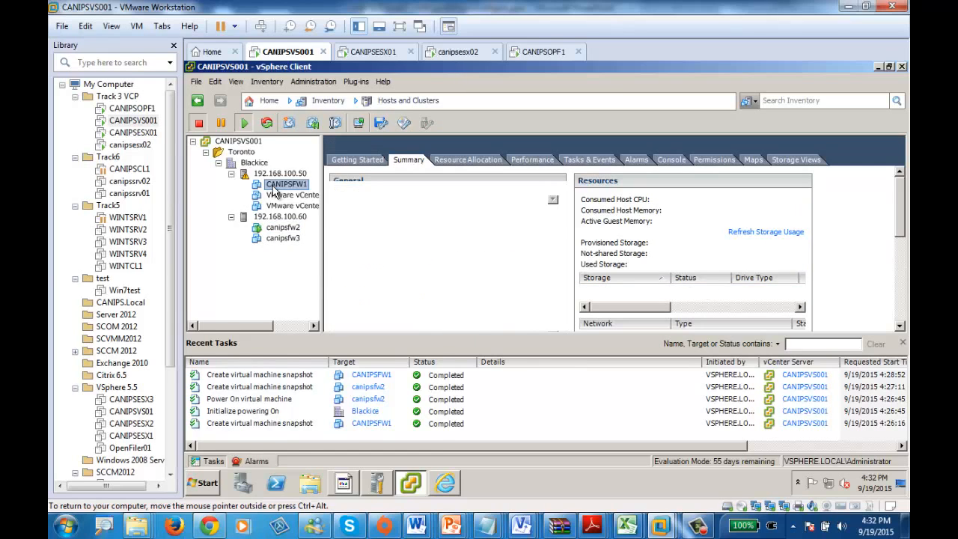
right_click(273, 187)
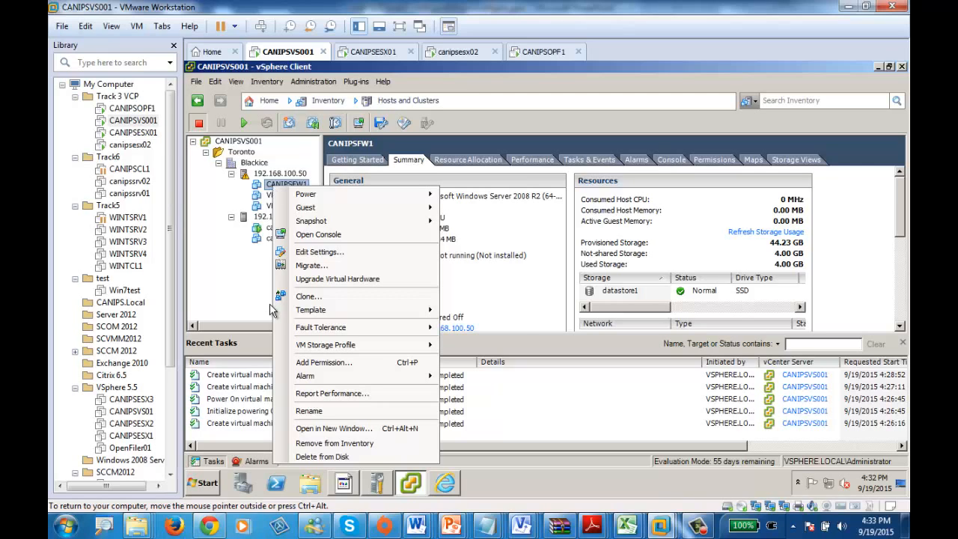
mouse_move(277, 309)
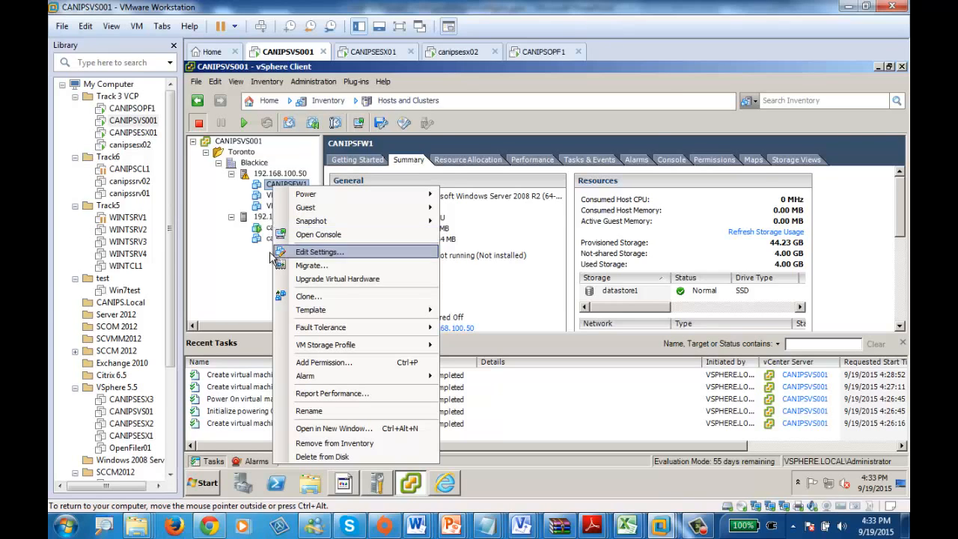
click(258, 277)
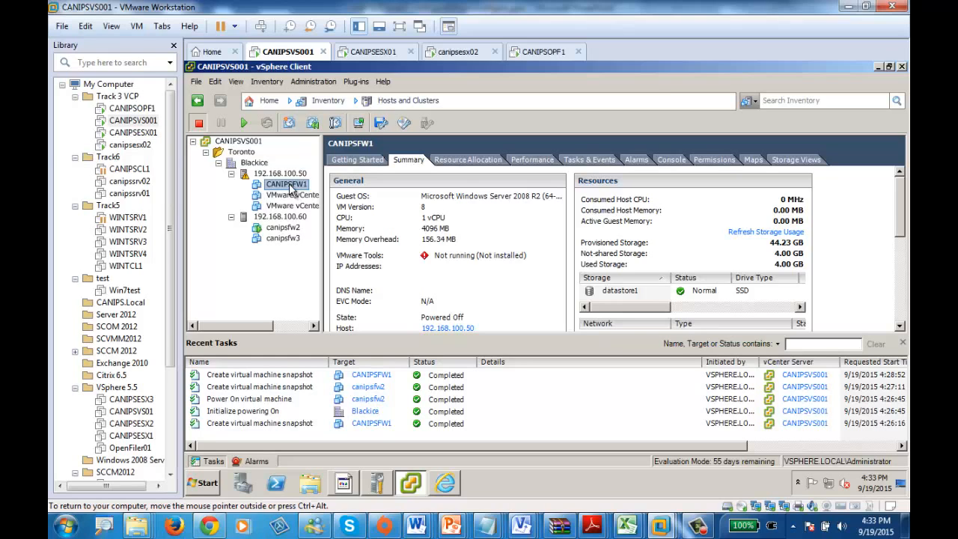
Step: Start cloning the running canipsfw2 to a template and name the template CANIPSFW2Temp1
click(283, 228)
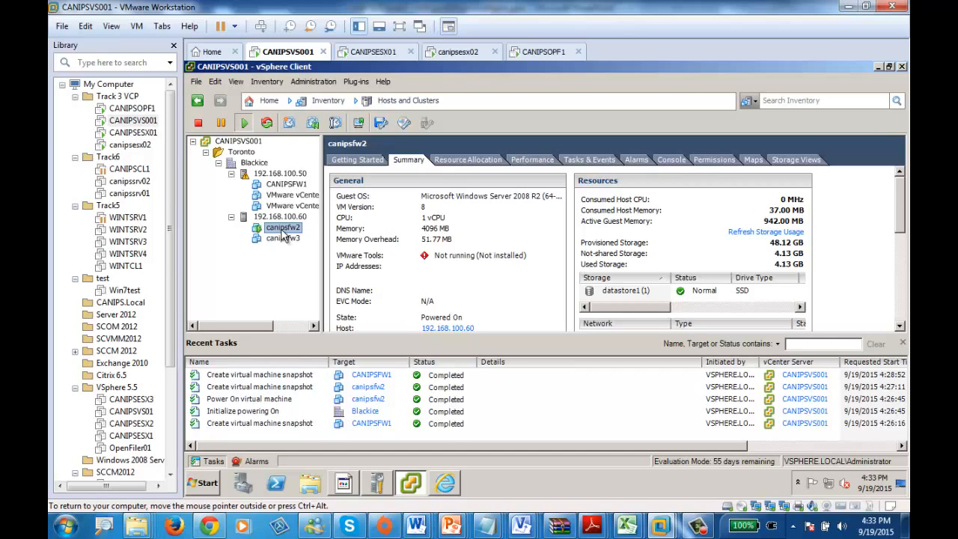
right_click(282, 232)
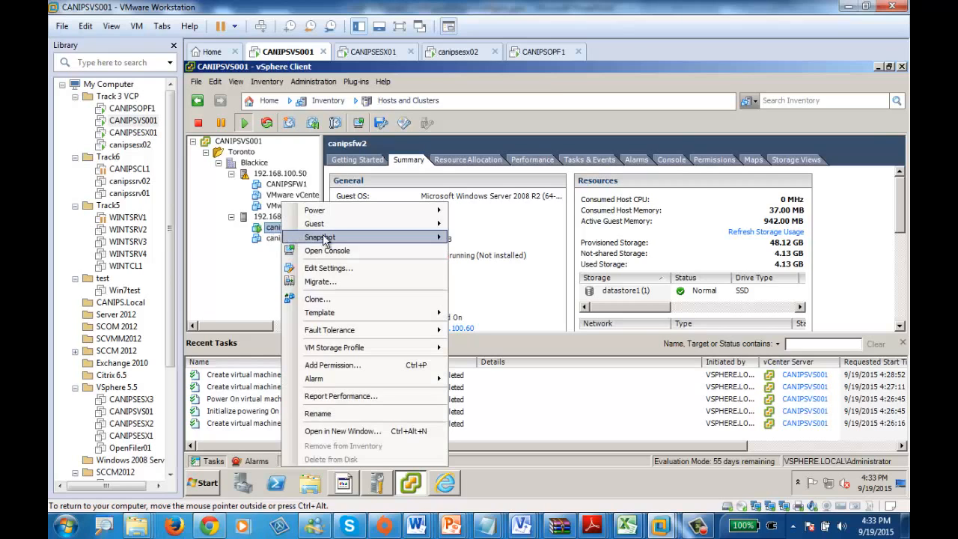
mouse_move(401, 318)
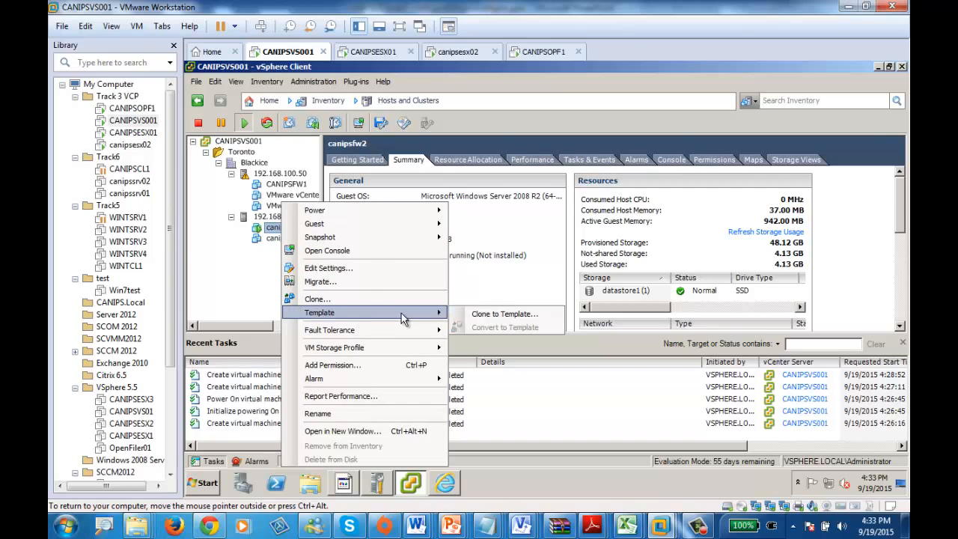
click(490, 316)
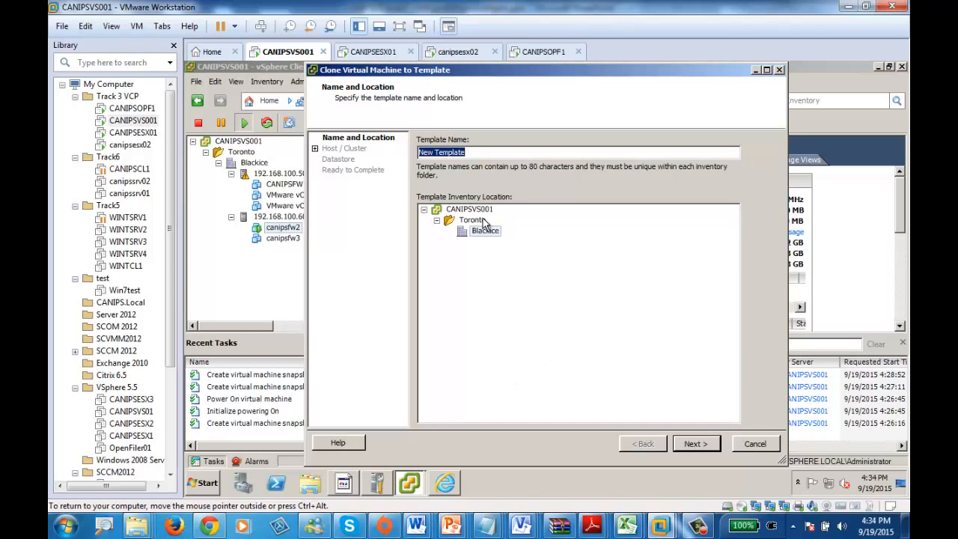
text(CANIP)
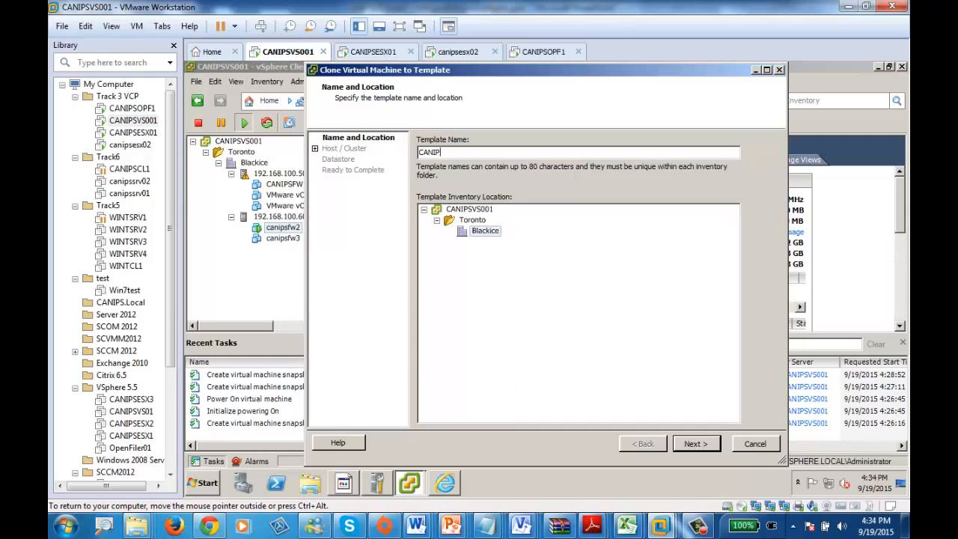
text(SFW2Temp1)
click(700, 443)
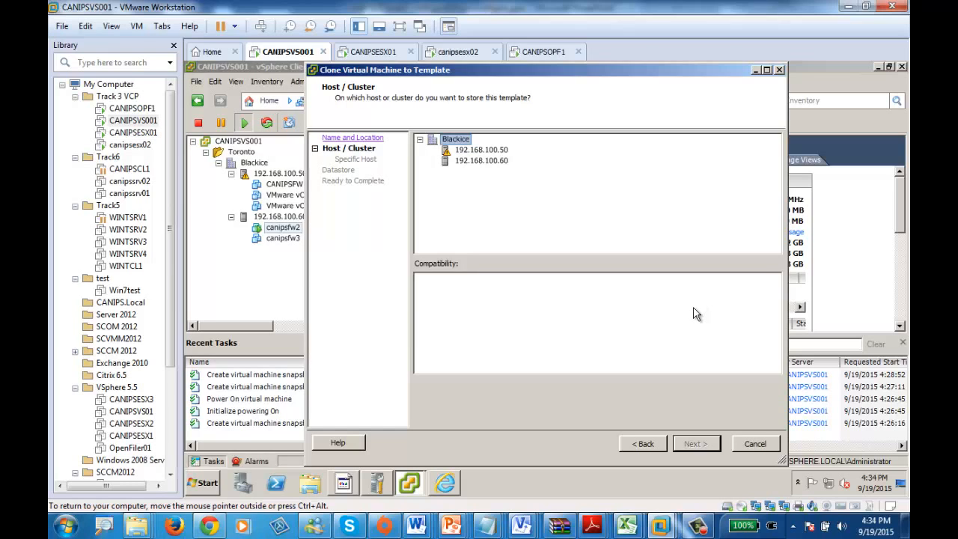
Step: Choose host 192.168.100.50 in the Blackice cluster to store the template and continue to the datastore selection
click(480, 162)
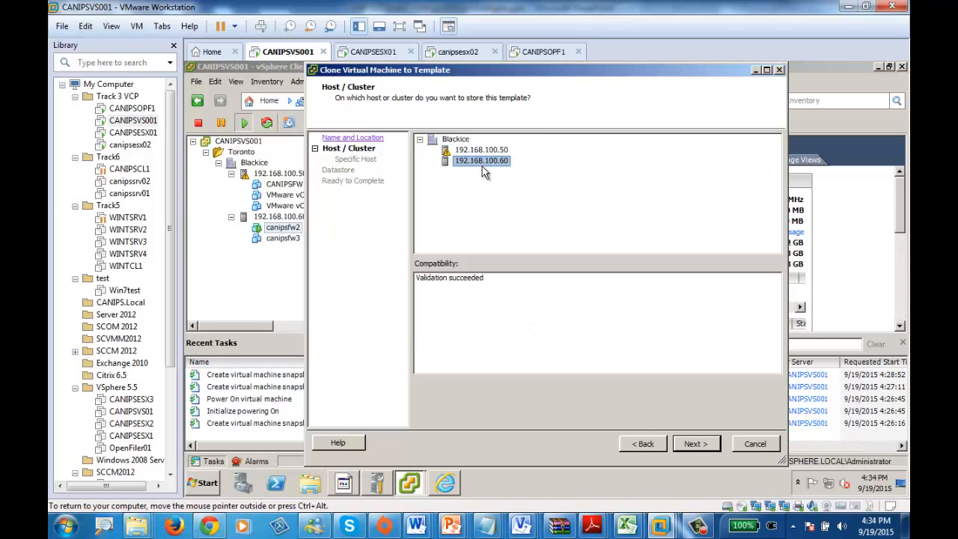
click(466, 152)
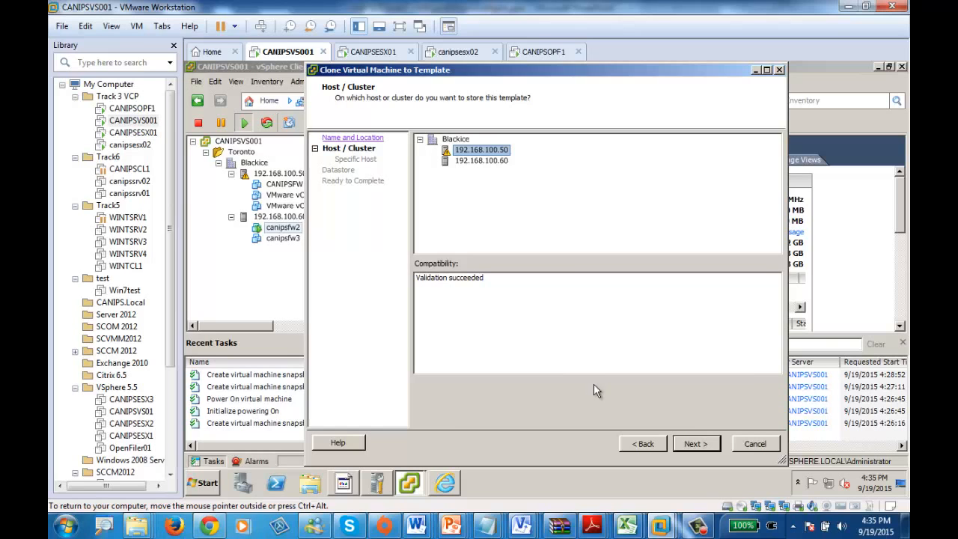
click(698, 444)
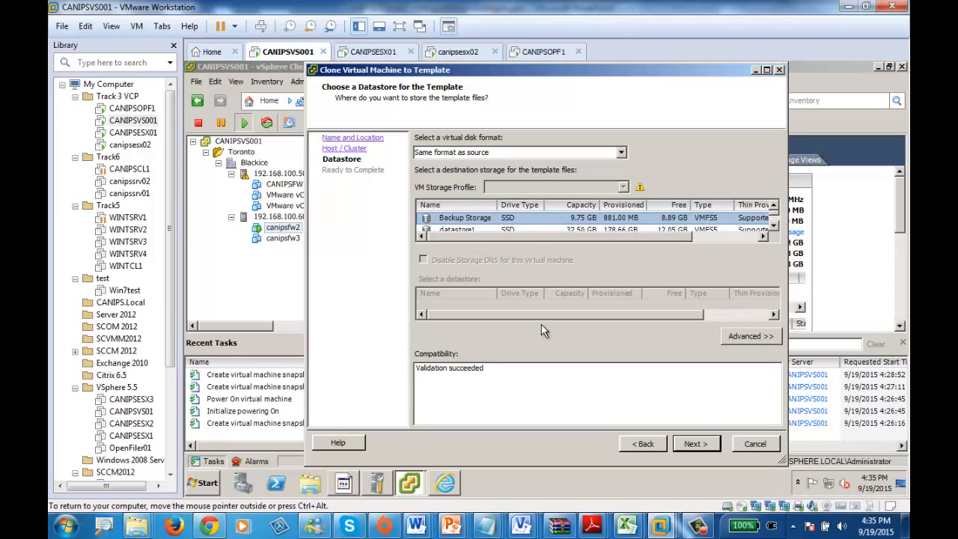
Step: Store the template on the Backup Storage datastore in the same format as source, review the settings, and finish the clone task
click(694, 445)
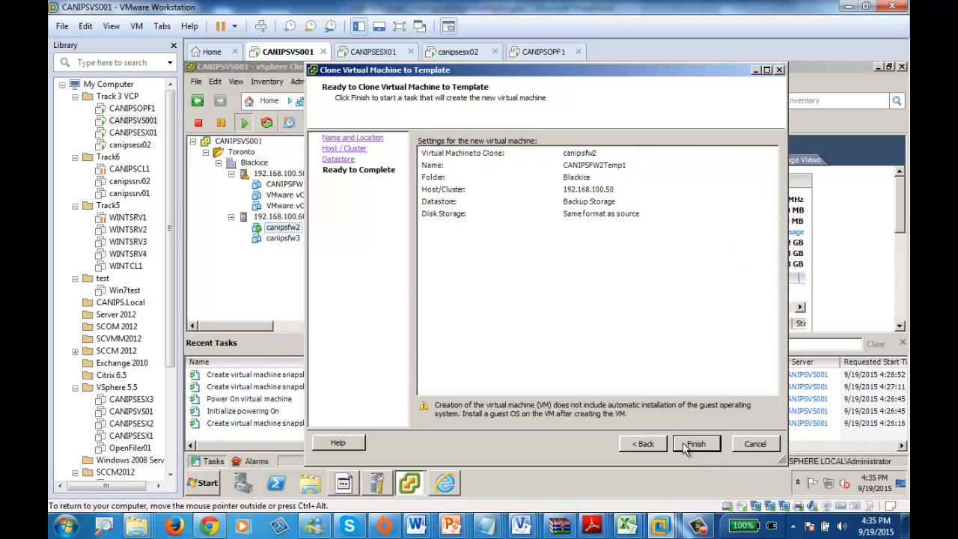
click(638, 444)
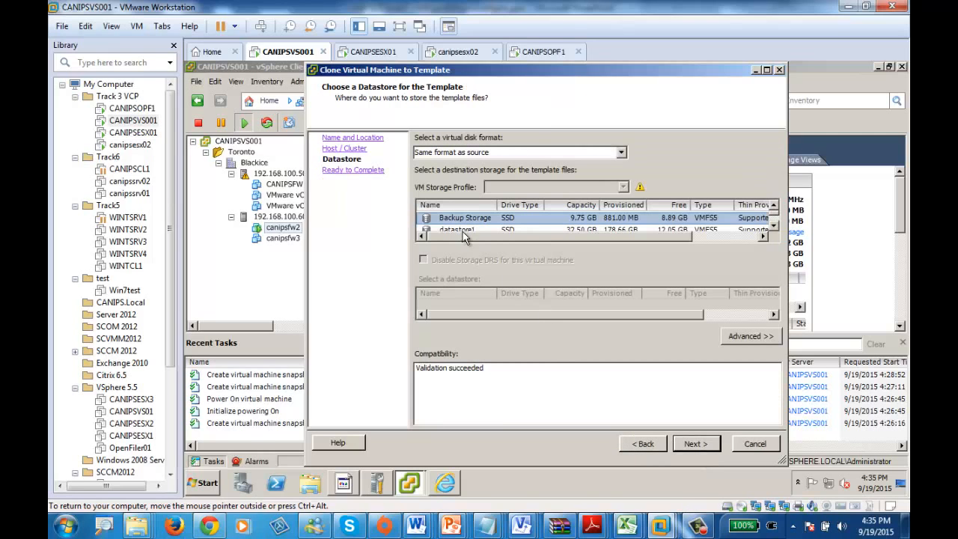
click(694, 444)
click(697, 445)
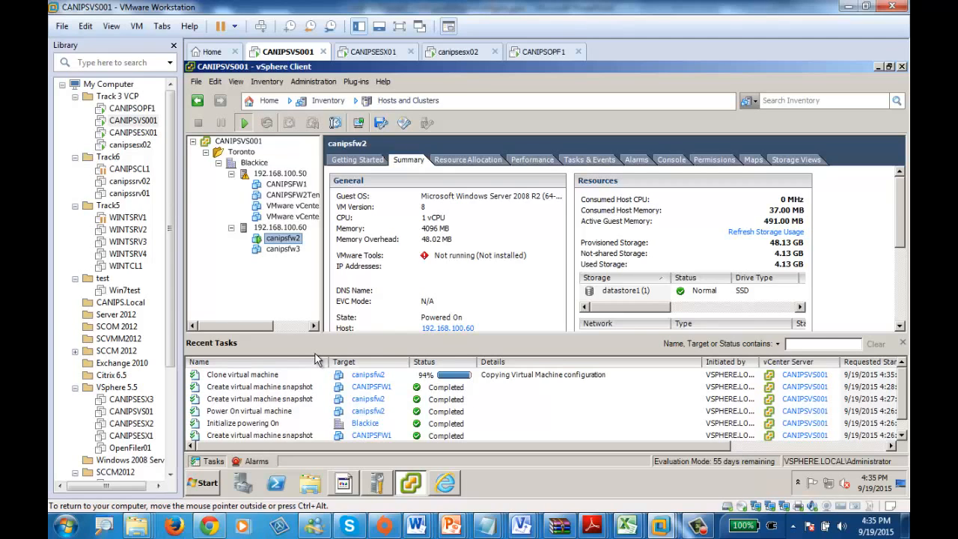
Step: Switch to the vSphere Web Client in Internet Explorer and log in with the administrator's user name and account password
click(444, 483)
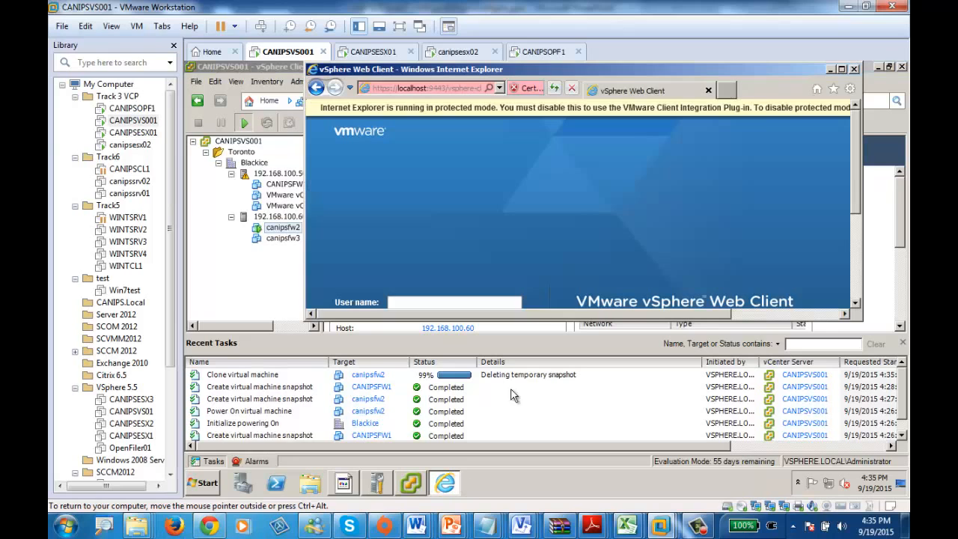
double_click(638, 66)
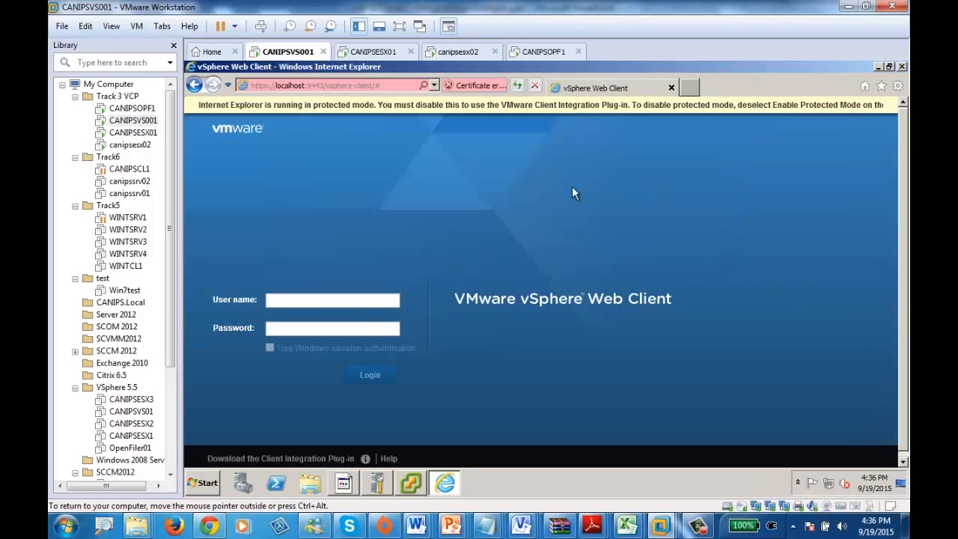
click(317, 302)
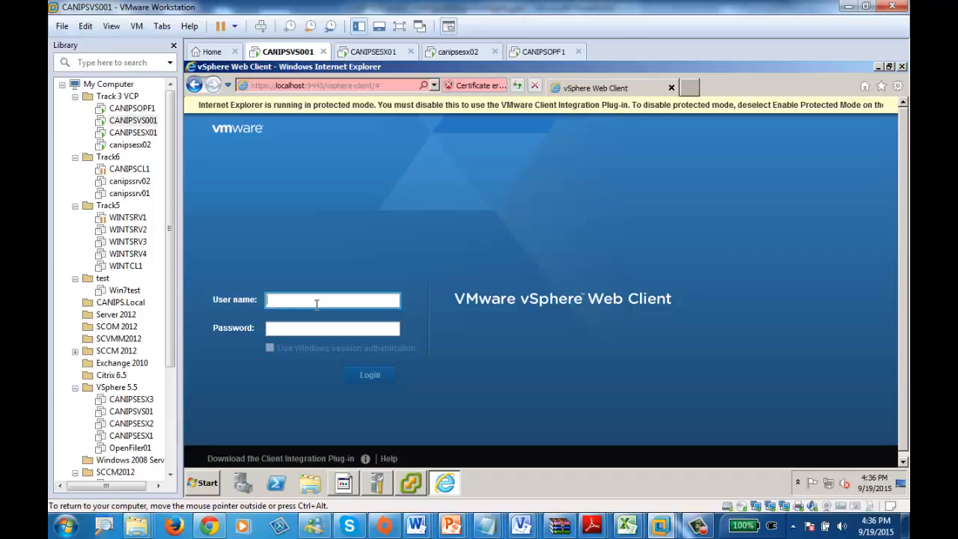
text(administrat)
text(vpshere)
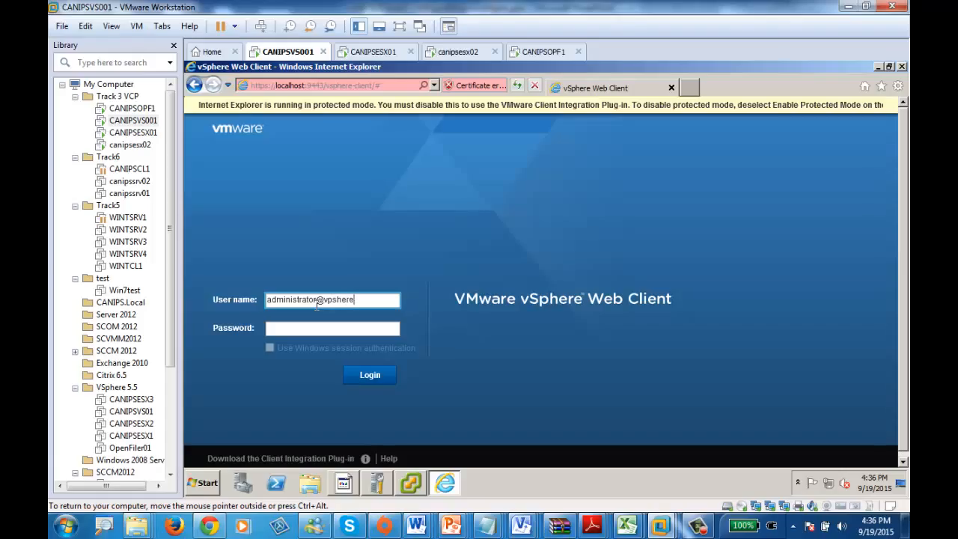
key(BackSpace)
key(BackSpace)
key(BackSpace)
key(BackSpace)
key(BackSpace)
key(BackSpace)
text(sphere.)
text(loacl)
key(BackSpace)
key(BackSpace)
key(BackSpace)
text(cal)
key(Tab)
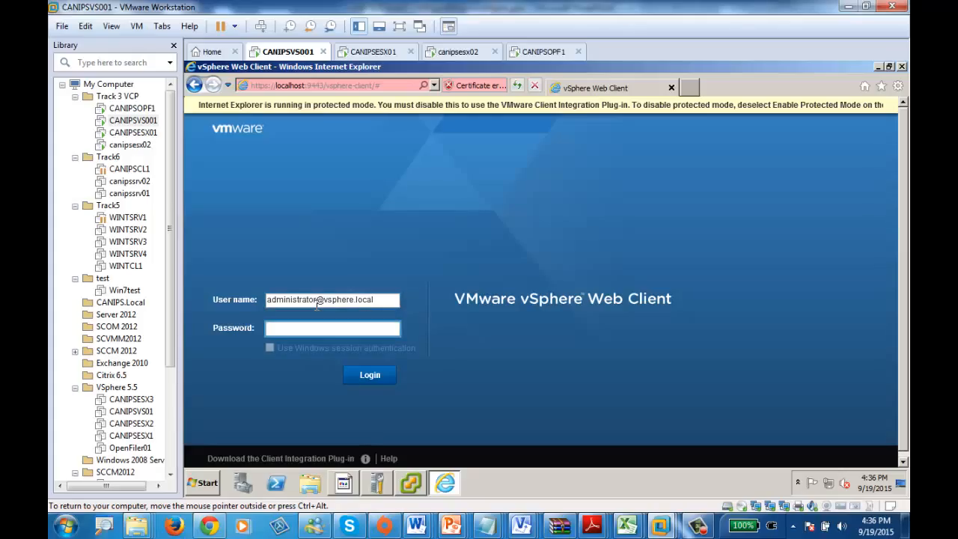
text(**********)
key(Return)
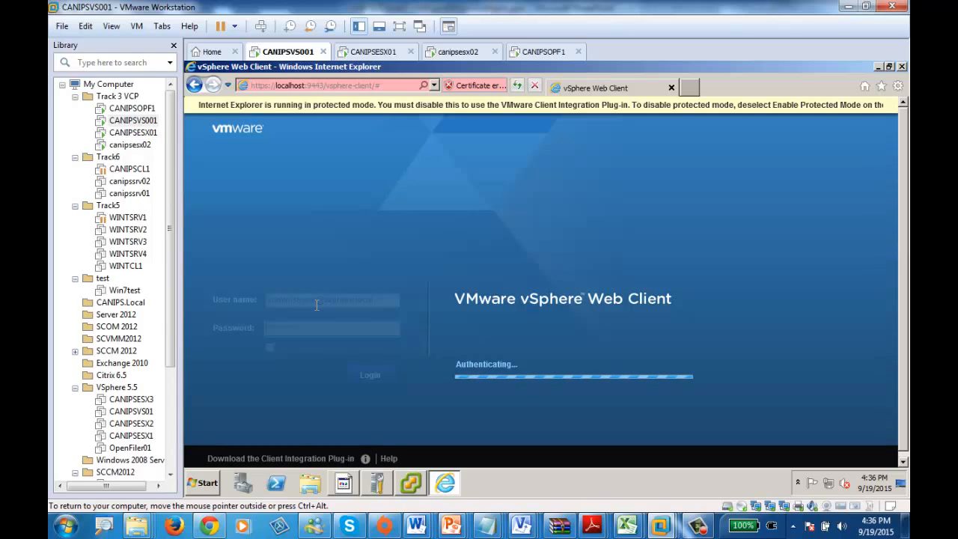
Step: Switch back to the vSphere Client, open the VMs and Templates inventory, and select CANIPSFW2Temp1 under Toronto's Blackice datacenter
click(414, 485)
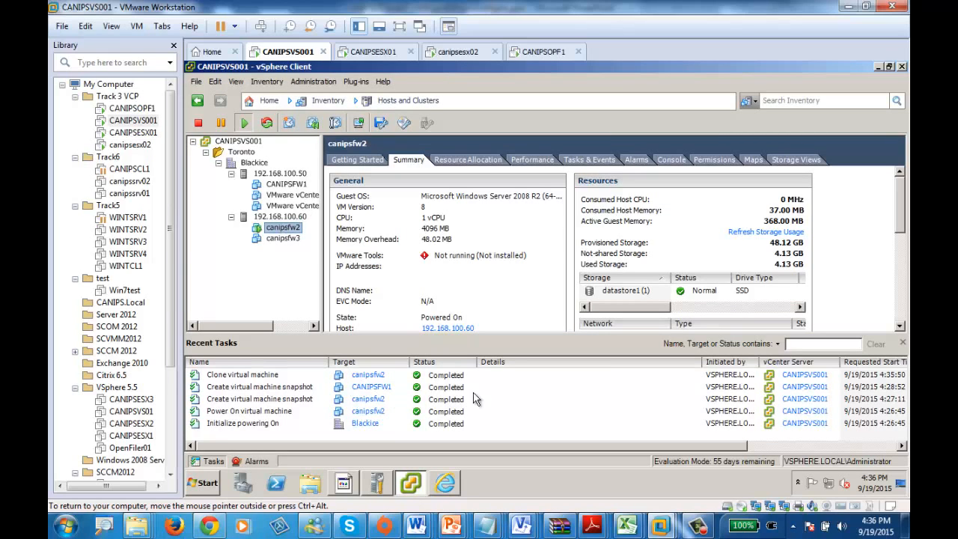
click(232, 375)
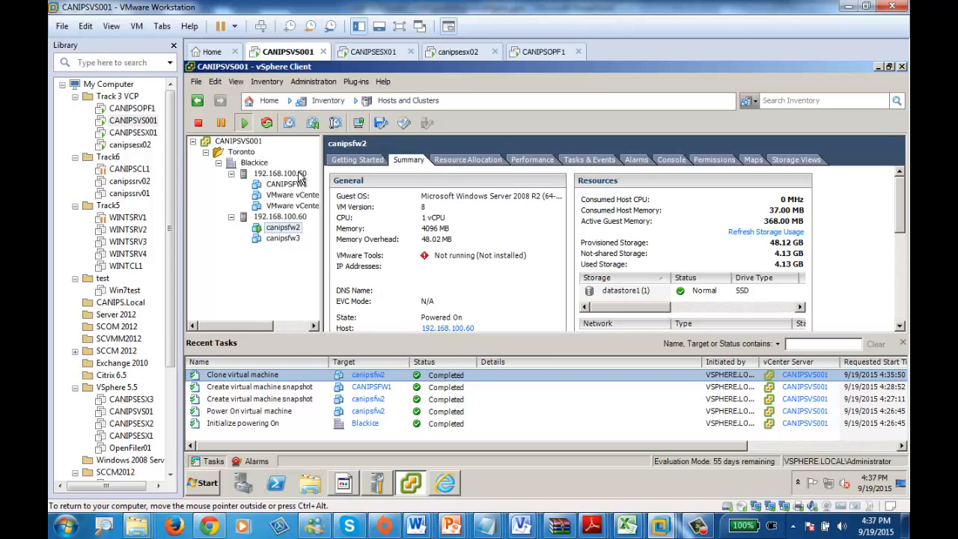
click(271, 103)
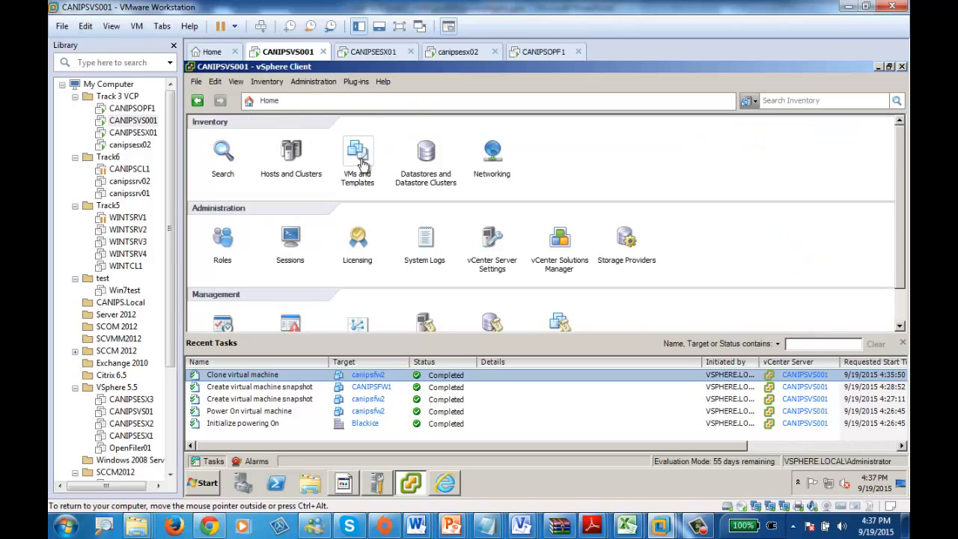
click(363, 161)
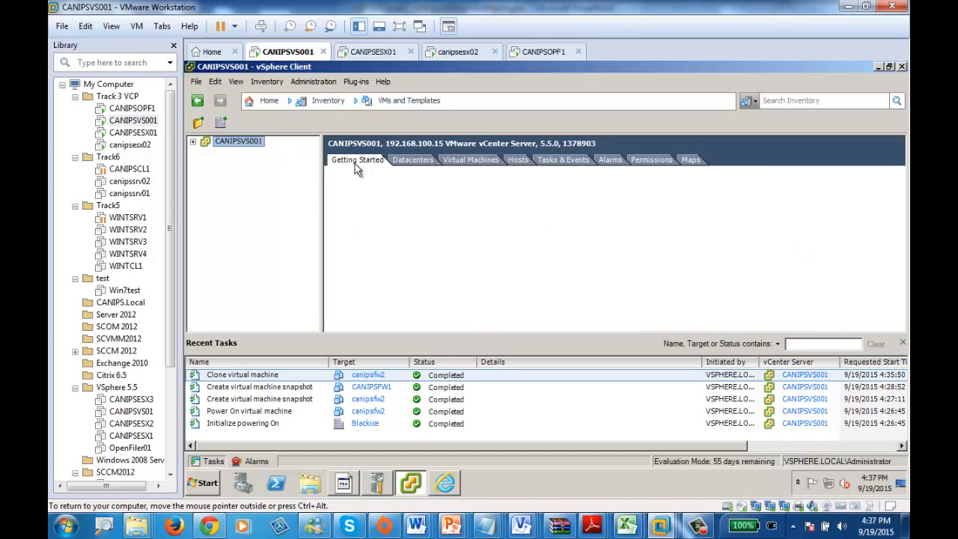
click(194, 142)
click(205, 152)
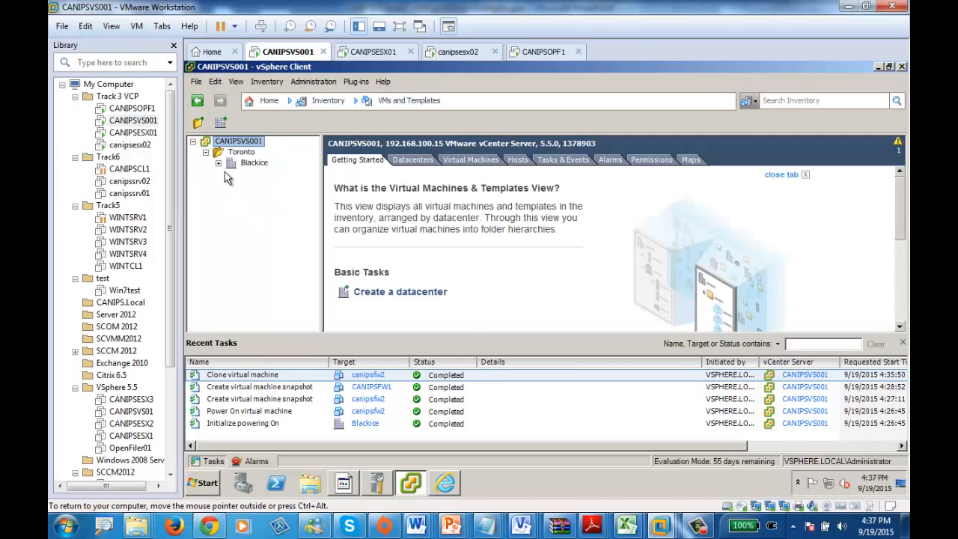
click(218, 162)
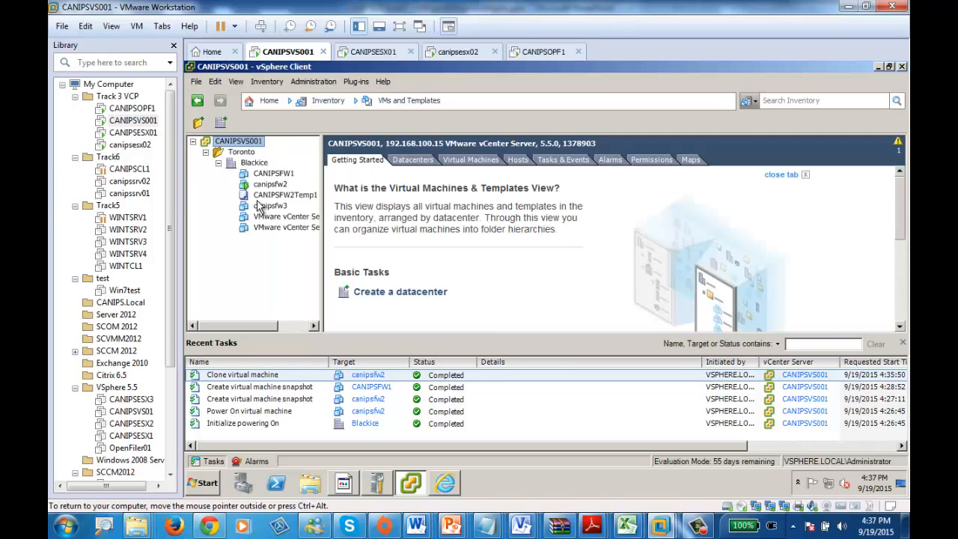
click(268, 196)
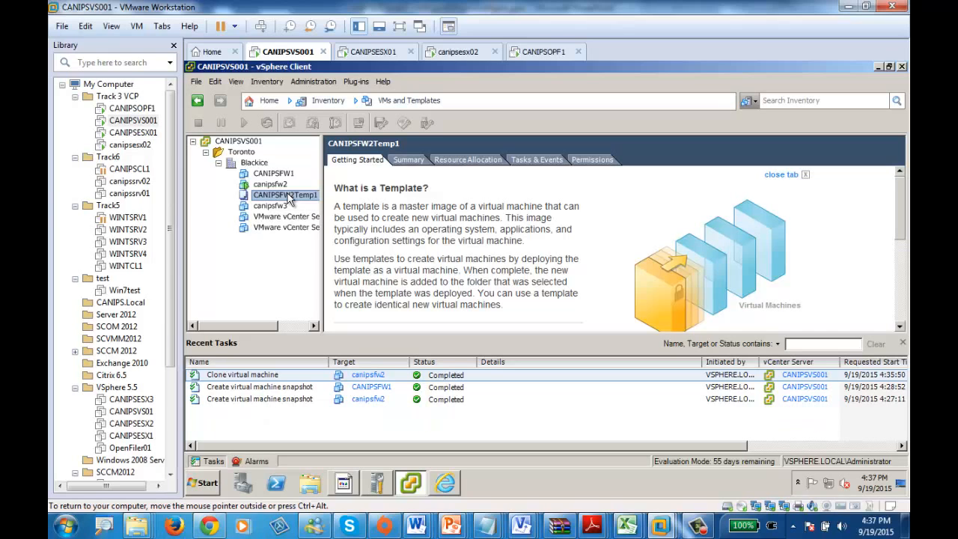
Step: Start deploying a virtual machine from template CANIPSFW2Temp1 and name it CANIPSFW10 in the Blackice location
right_click(287, 196)
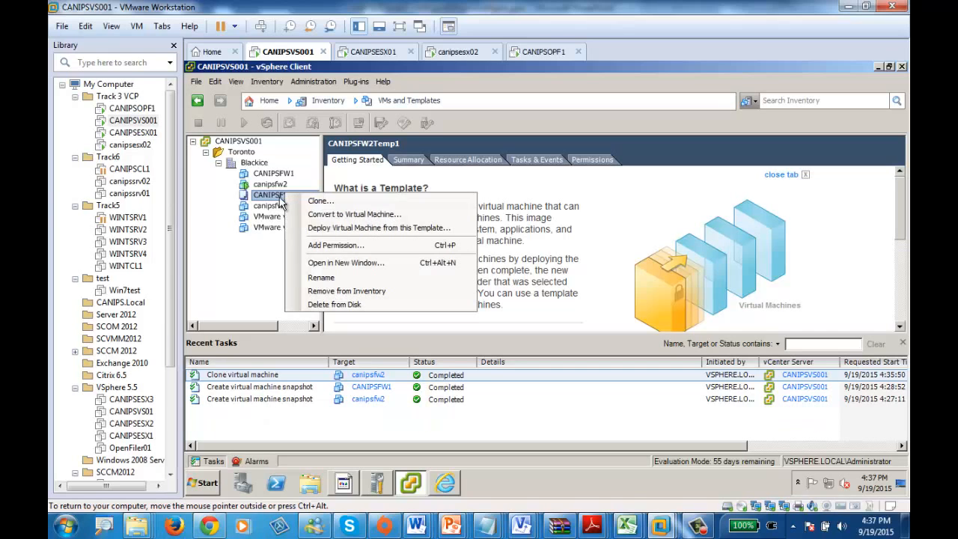
click(375, 228)
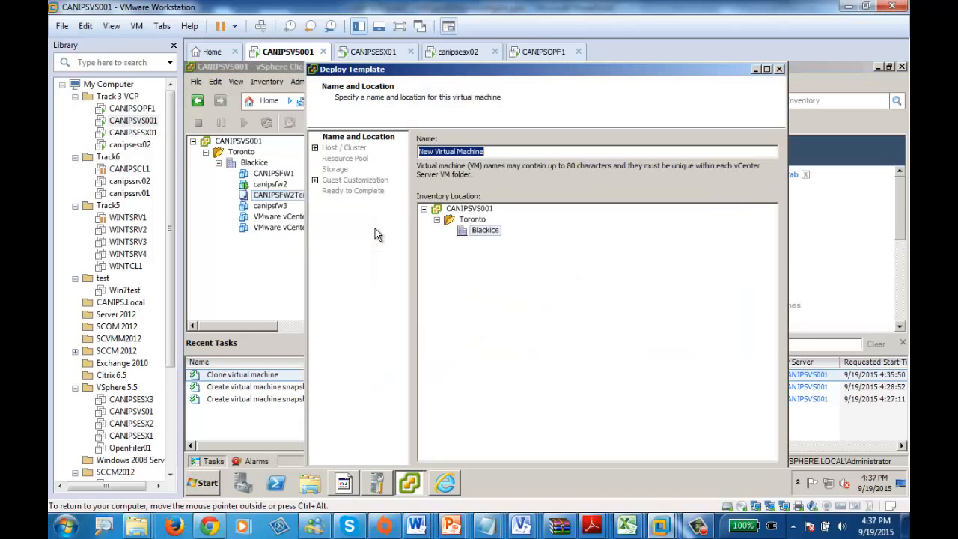
double_click(497, 68)
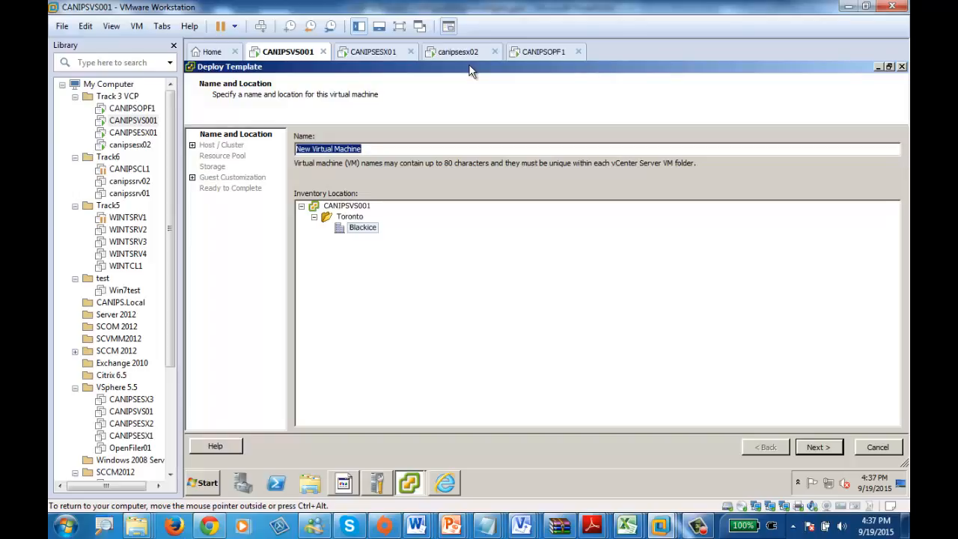
text(CANIPS)
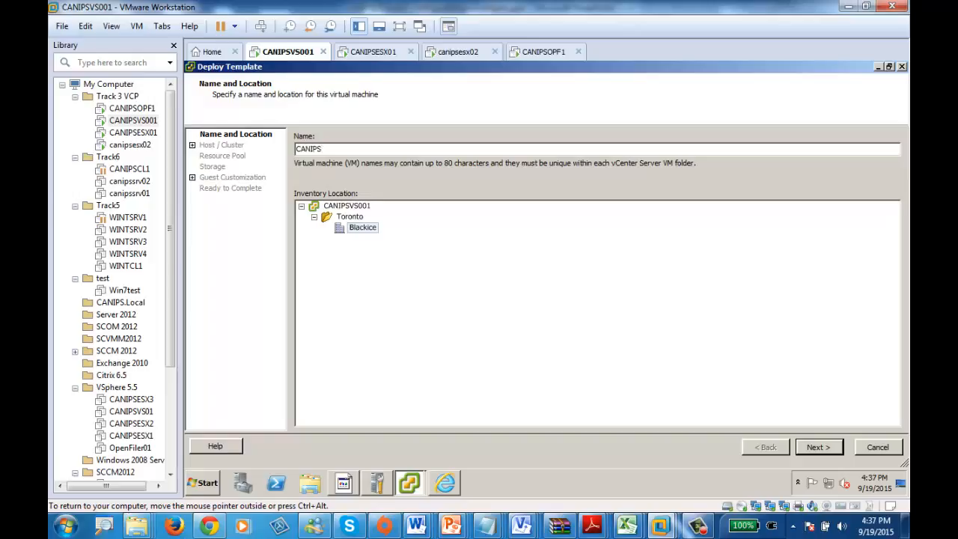
text(FW10)
click(839, 452)
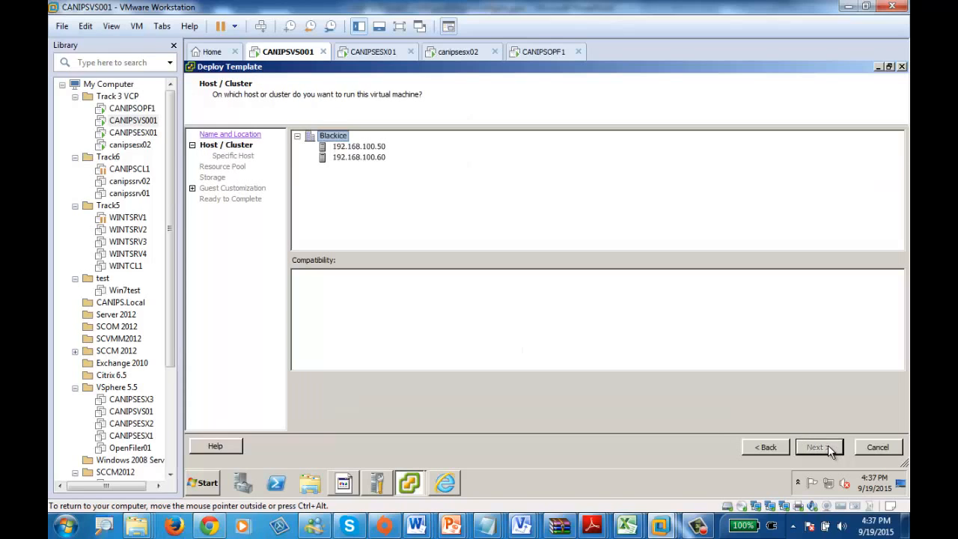
Step: Choose host 192.168.100.50 to run the new virtual machine and datastore DS2 to store its files
click(343, 149)
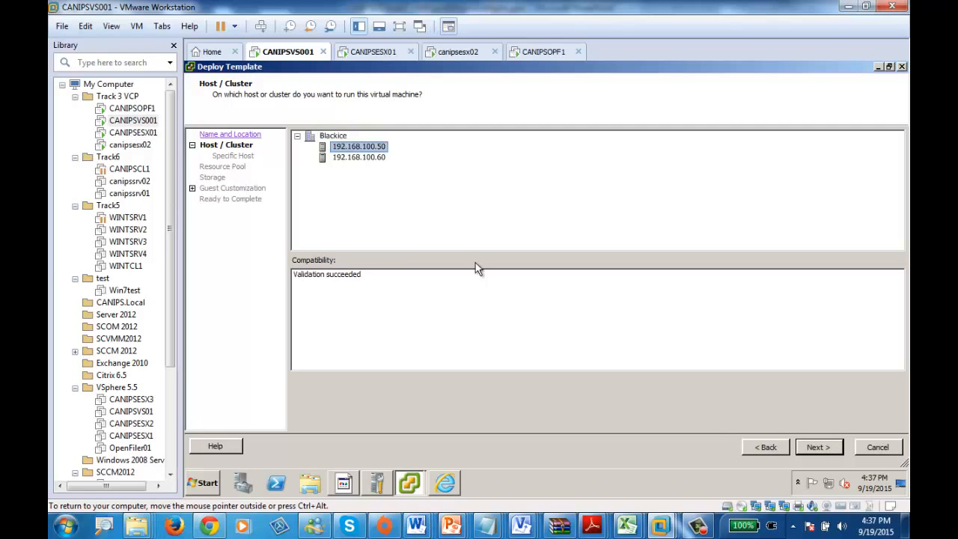
click(824, 447)
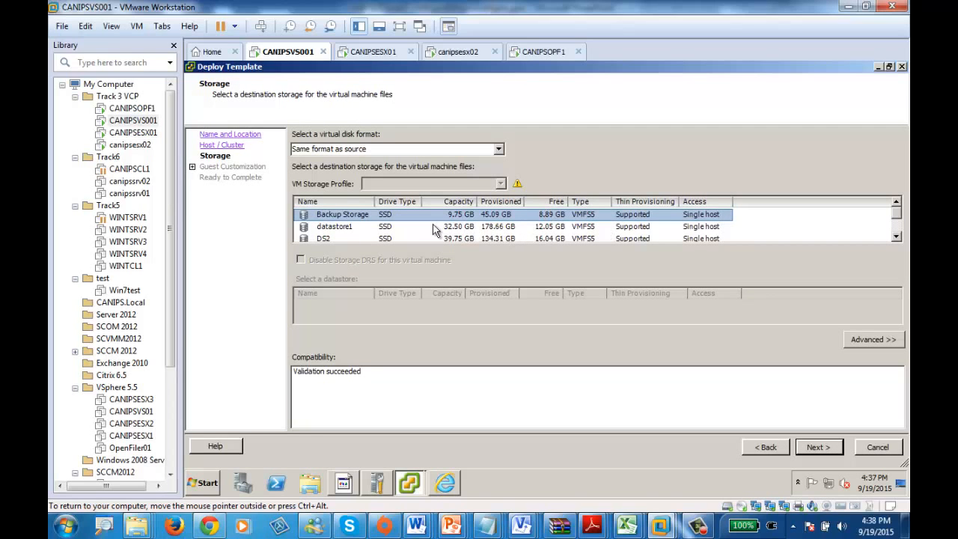
click(386, 228)
scroll(388, 235, down, 2)
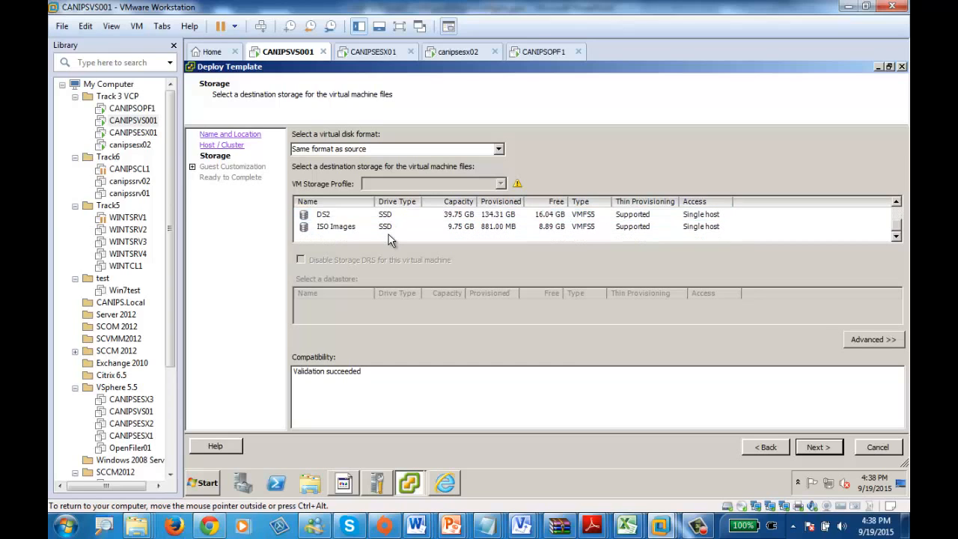
scroll(389, 237, up, 1)
scroll(389, 239, up, 1)
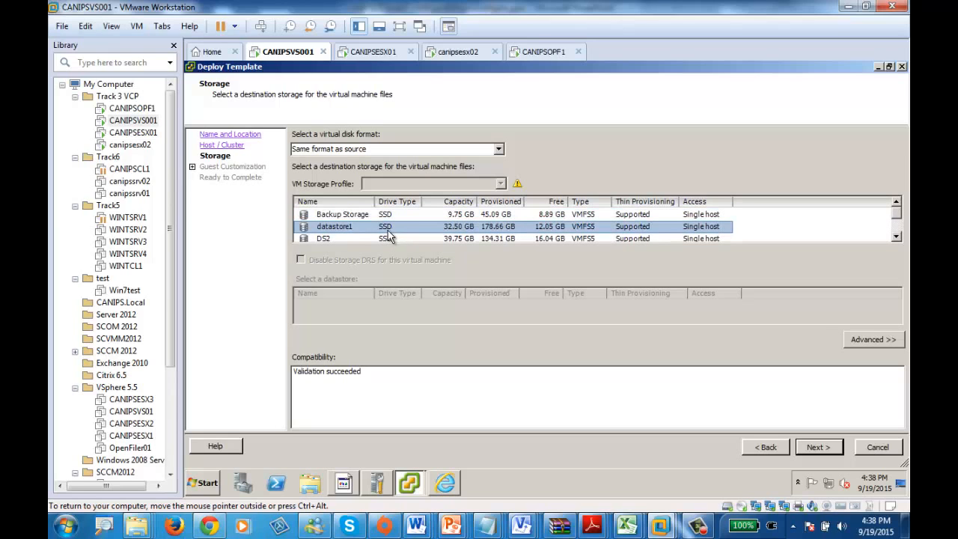
click(384, 238)
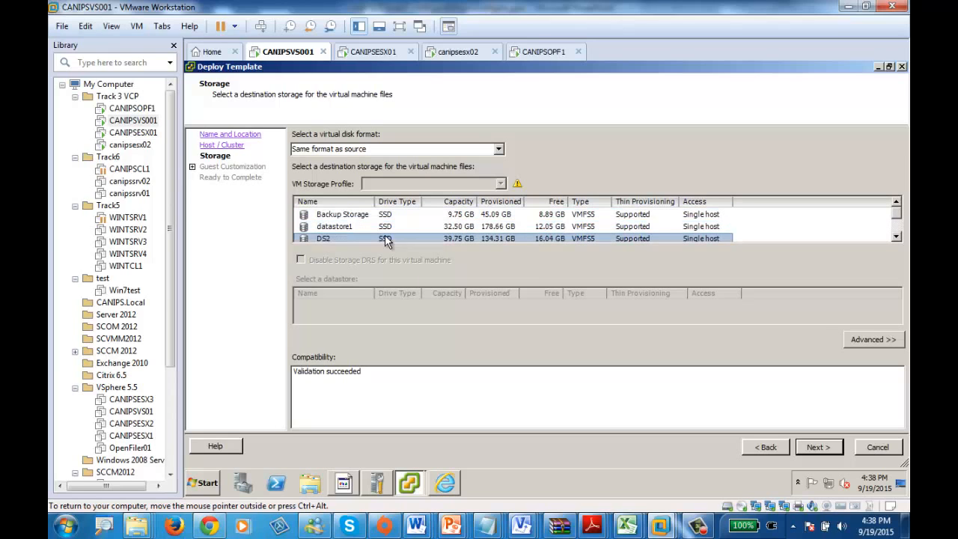
scroll(385, 238, down, 1)
click(810, 447)
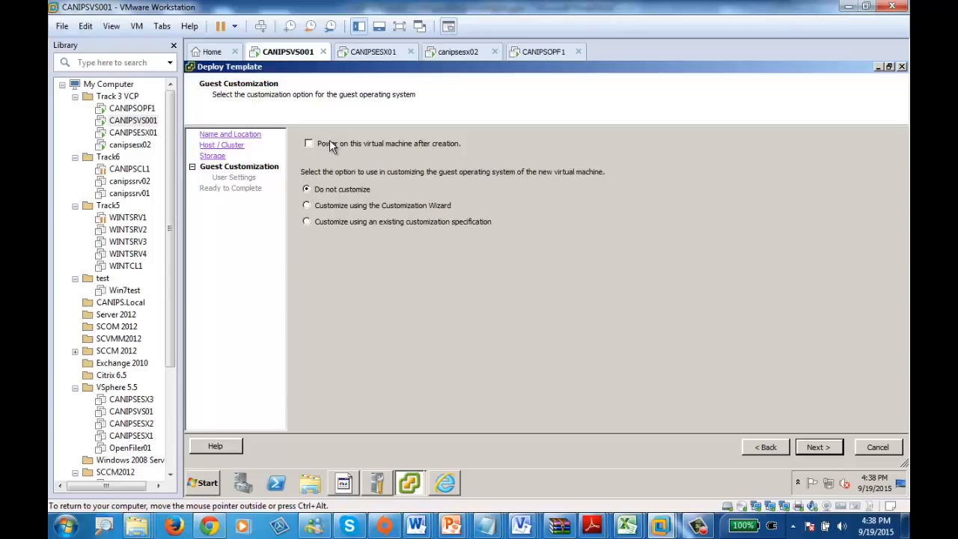
Step: Set the virtual machine to power on after creation and start customizing its guest with the Customization Wizard
click(337, 222)
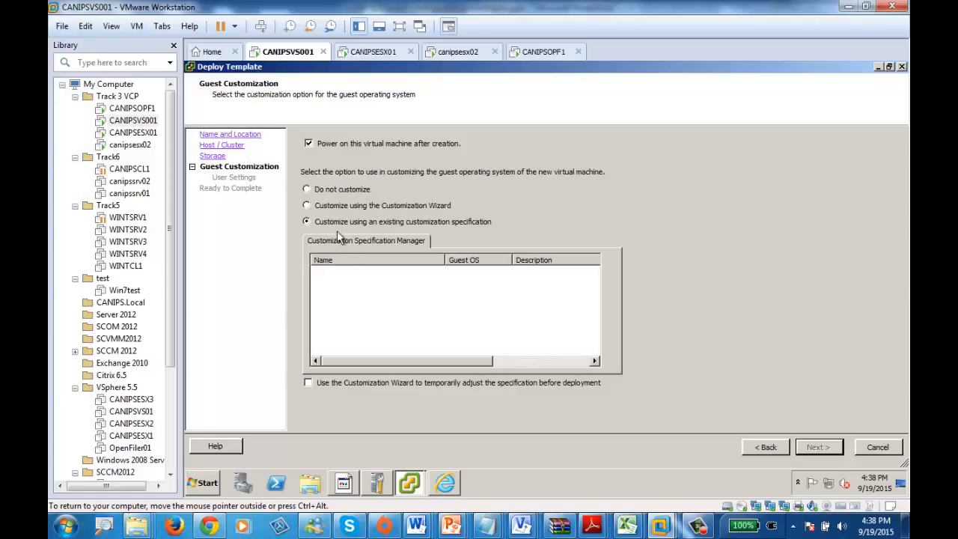
click(336, 205)
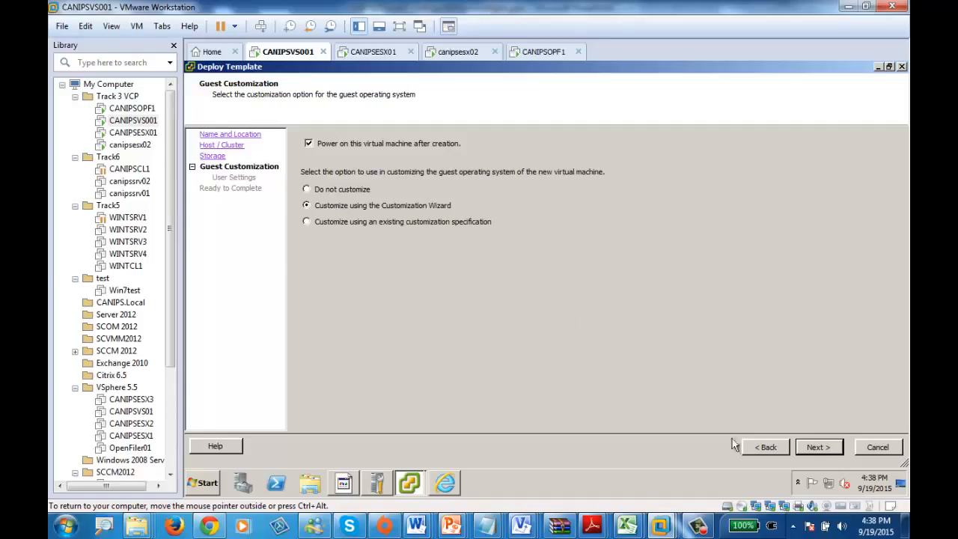
click(819, 447)
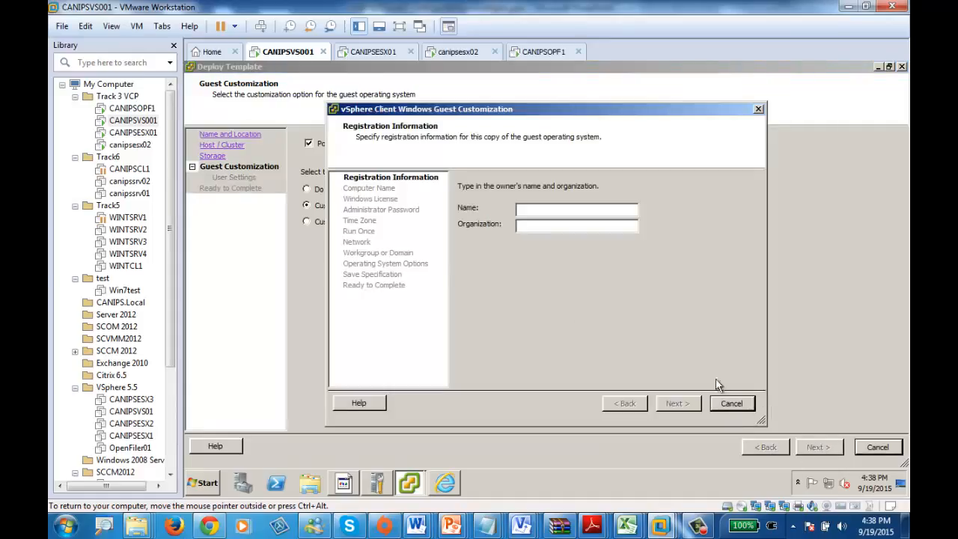
Step: Register the guest operating system with owner name CANIPS-Admin and organization CANIPS, and continue to the computer name settings
click(546, 211)
text(CANIP)
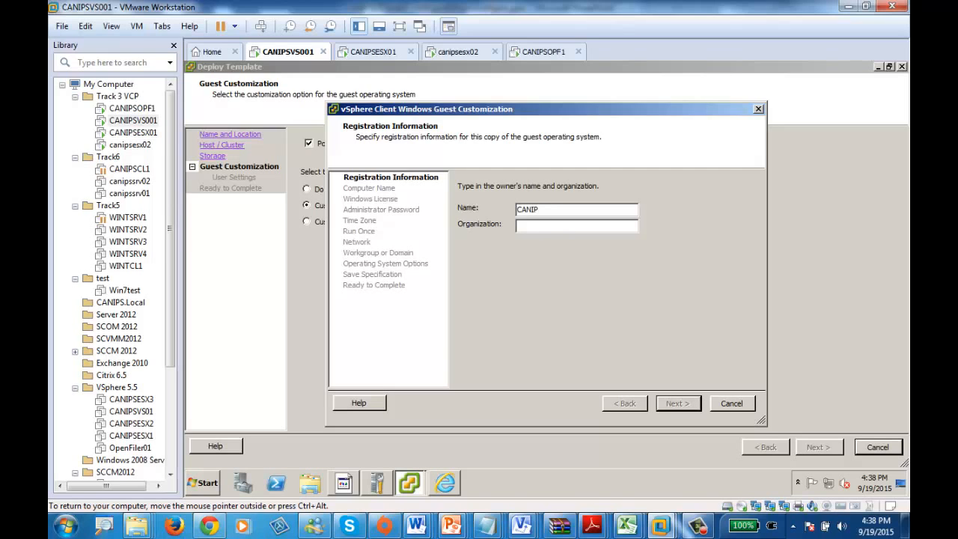
text(S-Admin)
text(CANIPS)
click(677, 404)
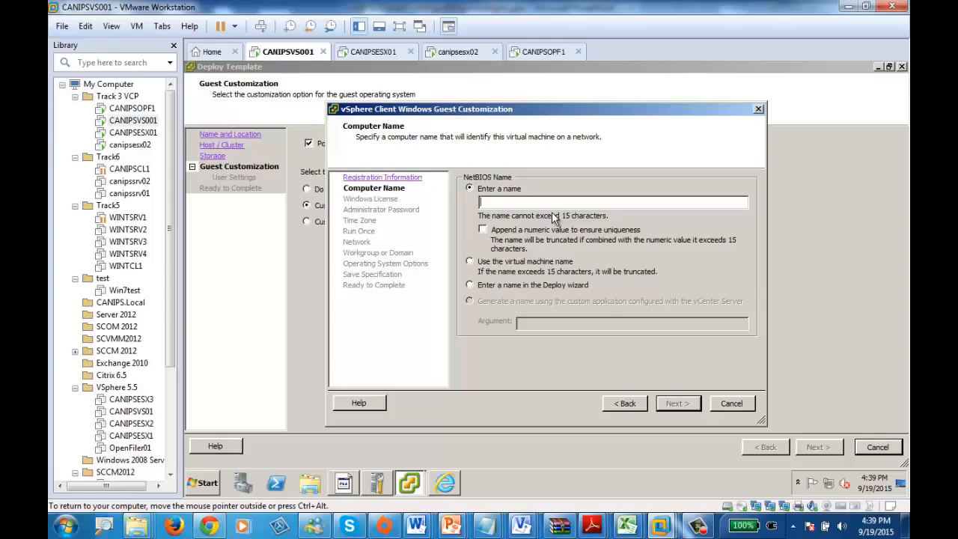
Step: Enter CANIPSsrv as the guest's computer name and append a numeric value to ensure uniqueness
text(CANIPS)
text(srv)
click(483, 230)
Step: Change the computer name to CANIPCTX, keep the manually entered name option, and continue to the Windows license settings
key(BackSpace)
key(BackSpace)
key(BackSpace)
key(BackSpace)
text(EX)
key(BackSpace)
key(BackSpace)
text(CTX)
click(502, 288)
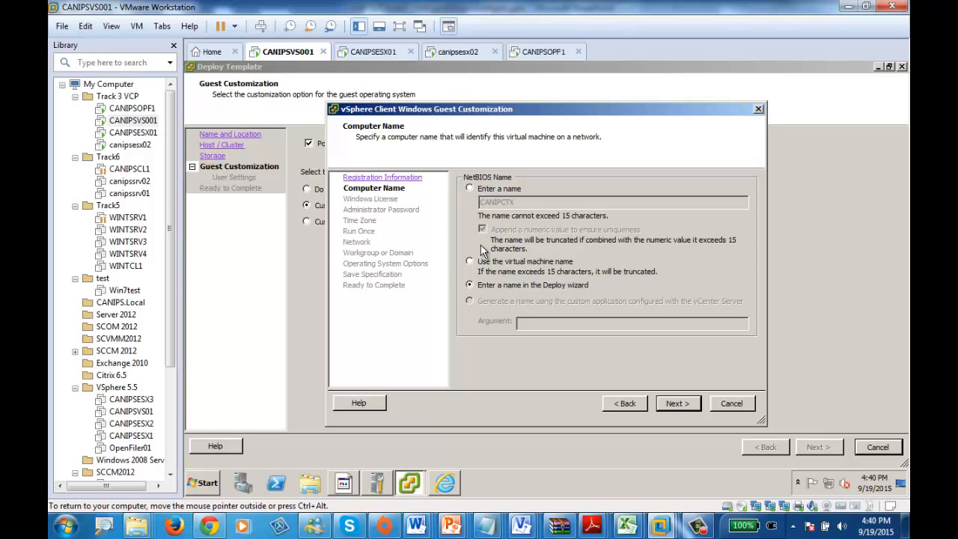
click(488, 192)
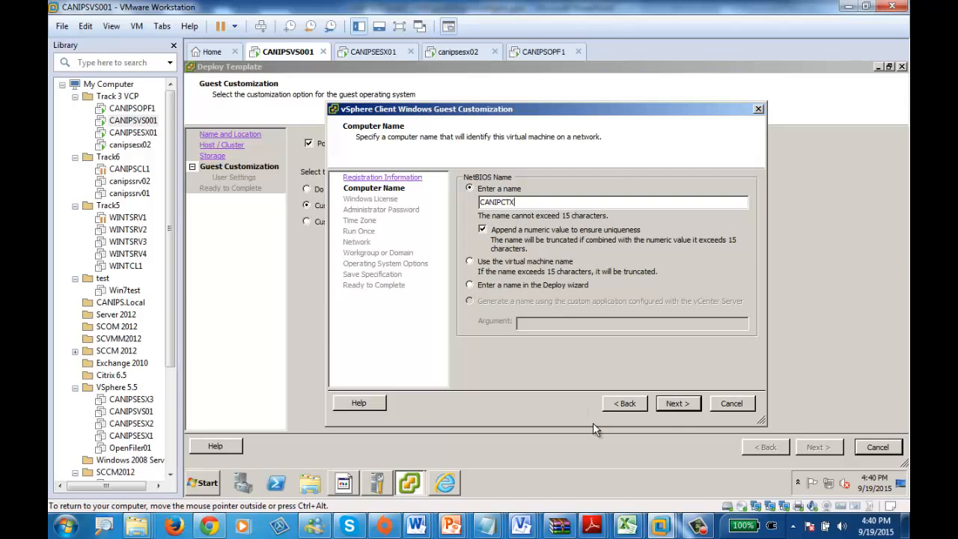
click(678, 403)
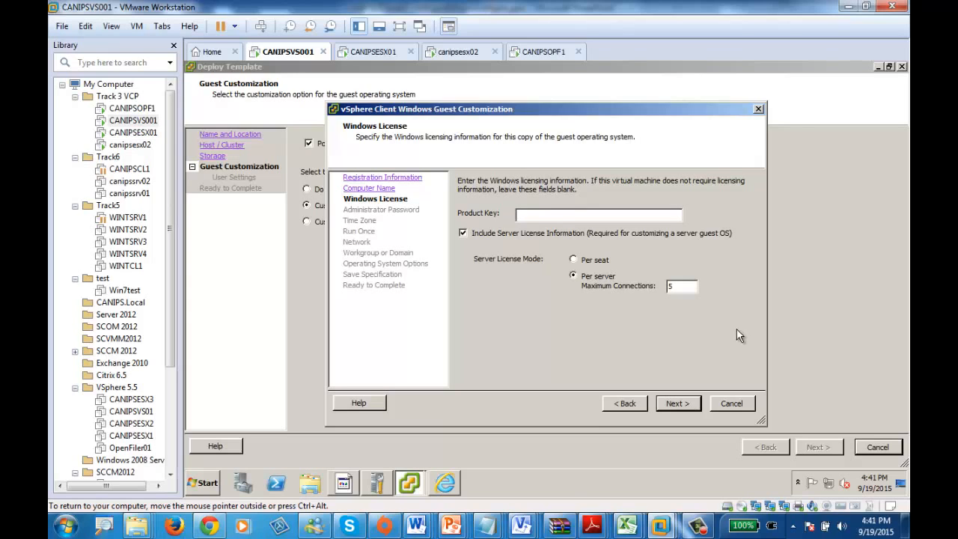
Step: Keep the default Windows license settings, enter and confirm the guest's administrator password, and continue to the time zone settings
click(672, 403)
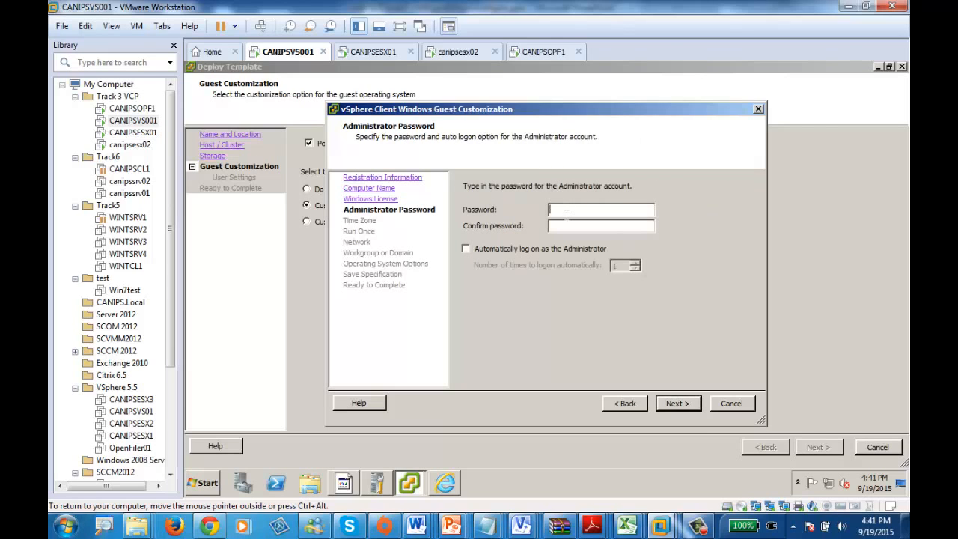
text(*********)
key(Tab)
text(*********)
click(686, 405)
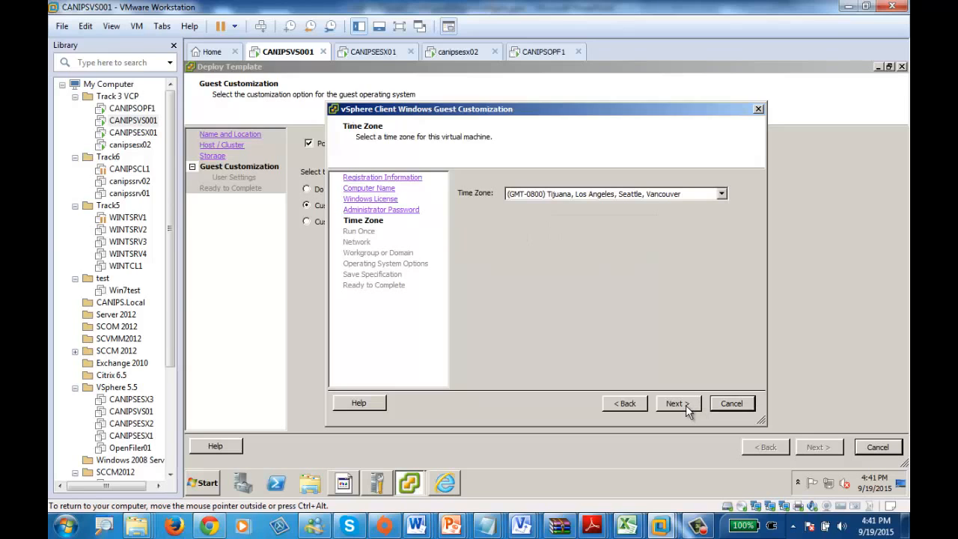
Step: Set the guest's time zone to (GMT-0500) Indiana (East) and continue to the network settings without adding any run-once commands
click(593, 187)
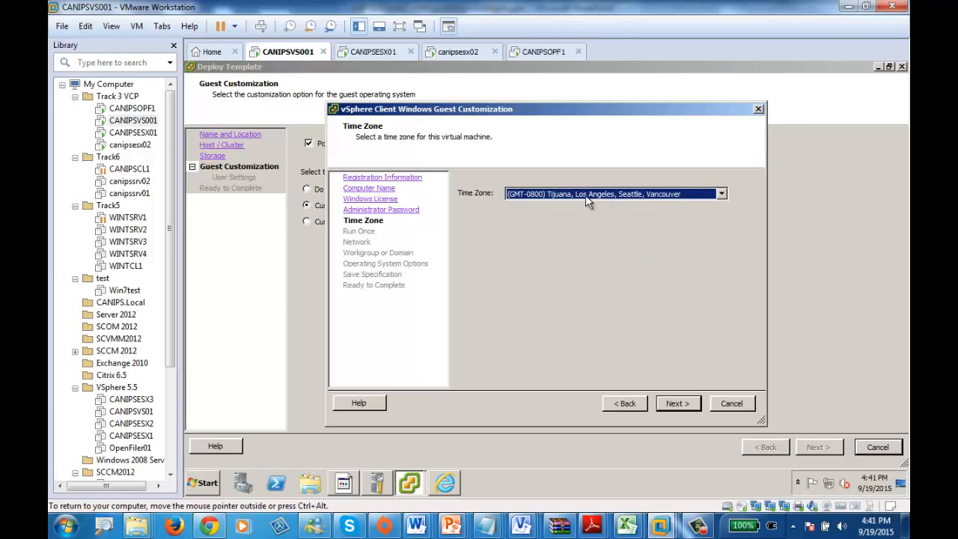
click(585, 195)
scroll(577, 230, up, 1)
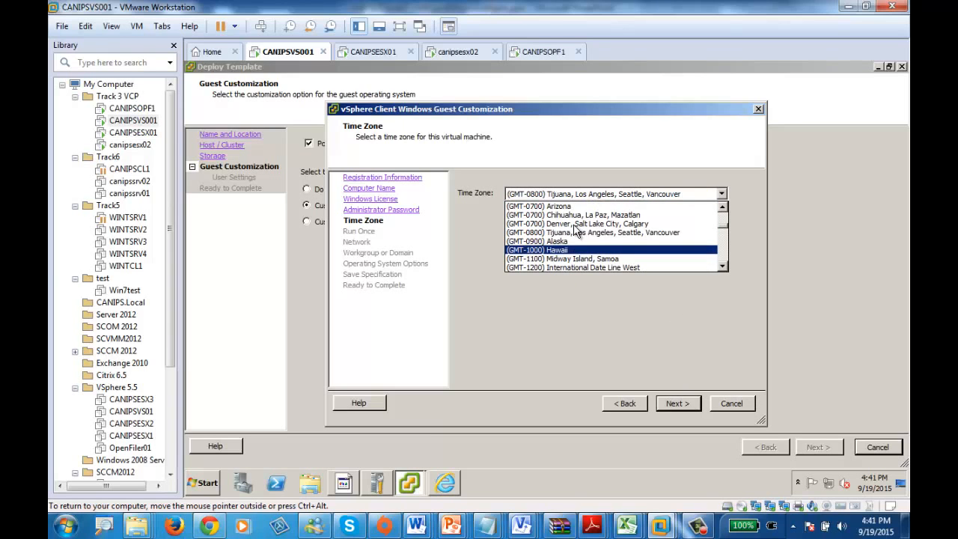
scroll(575, 231, up, 3)
click(578, 207)
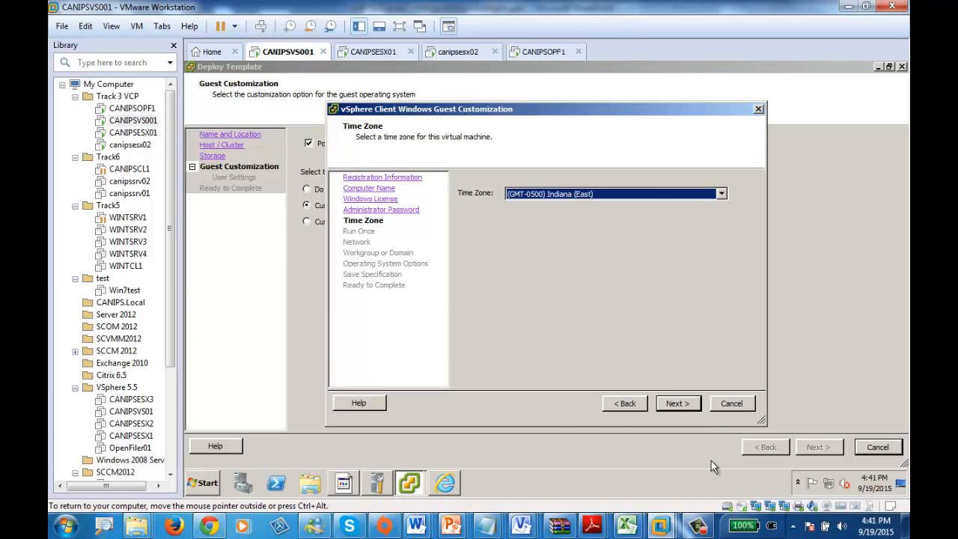
click(680, 404)
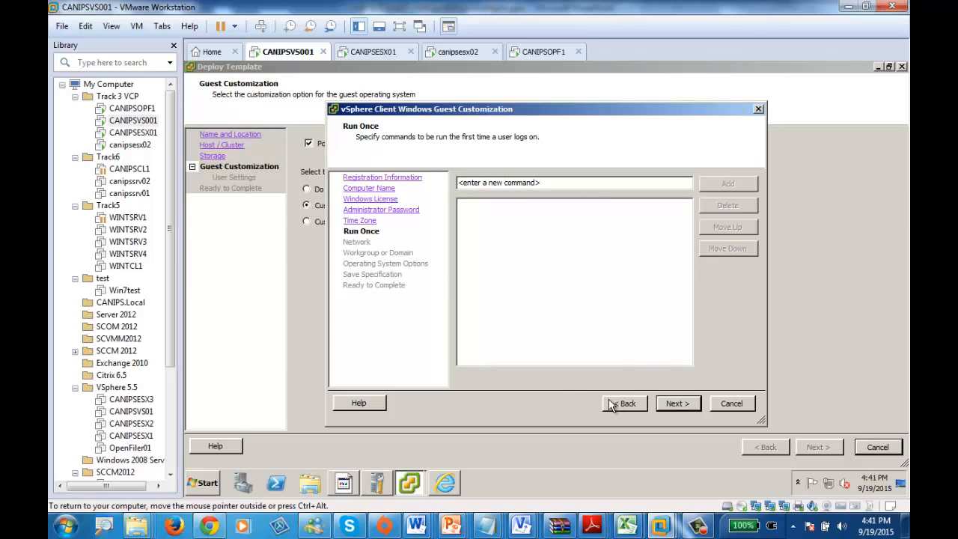
click(684, 405)
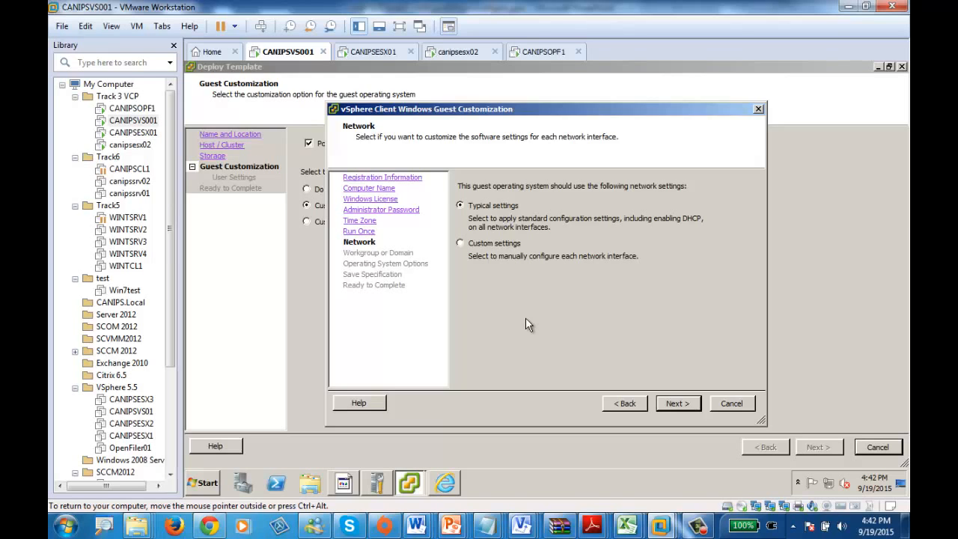
click(488, 249)
click(336, 242)
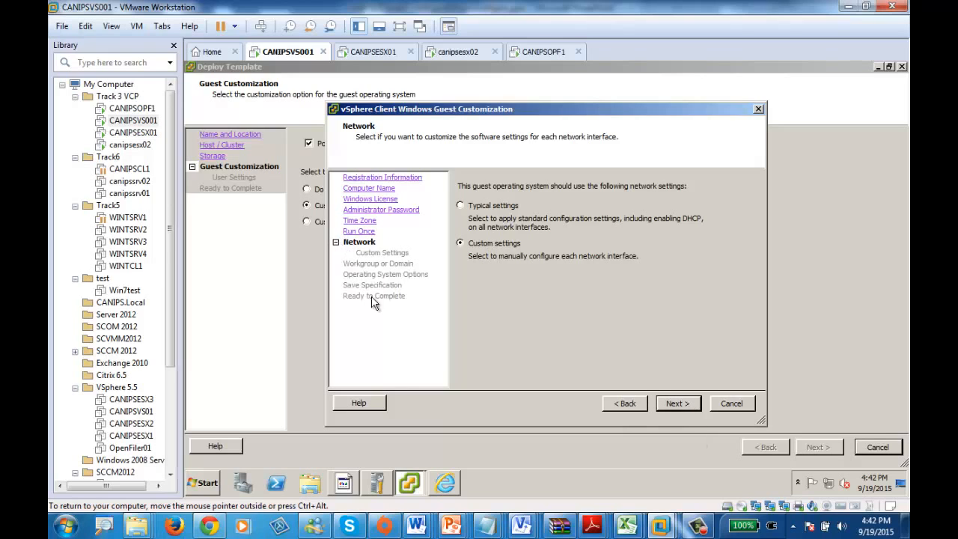
click(674, 403)
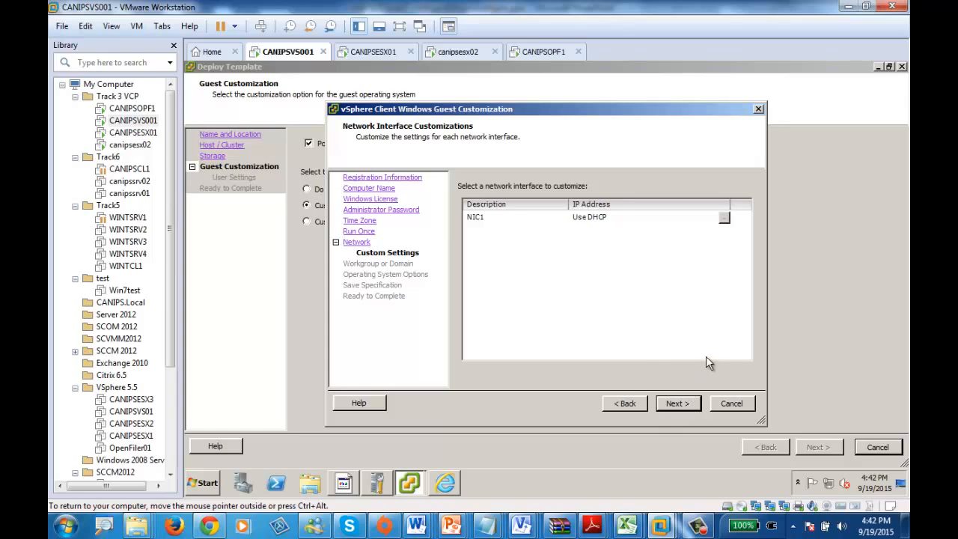
click(628, 403)
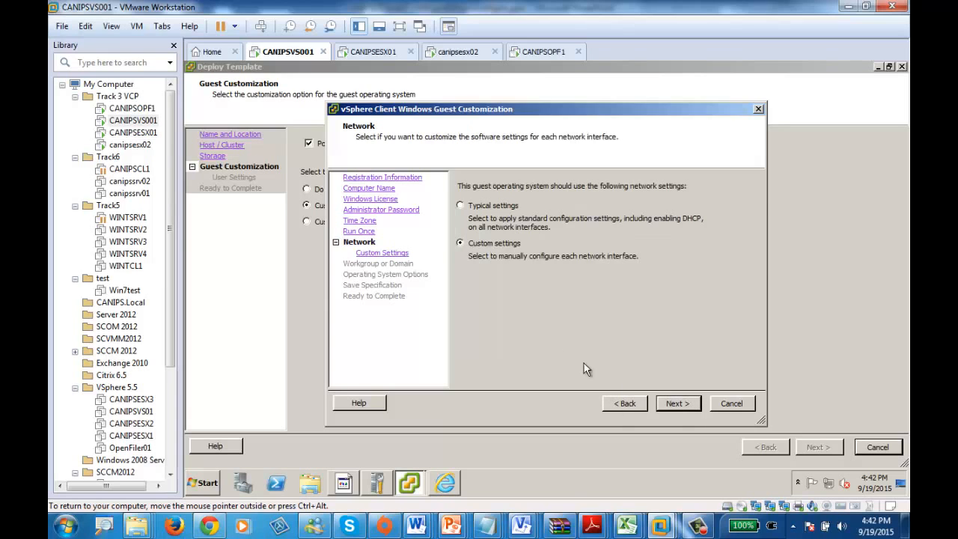
click(493, 206)
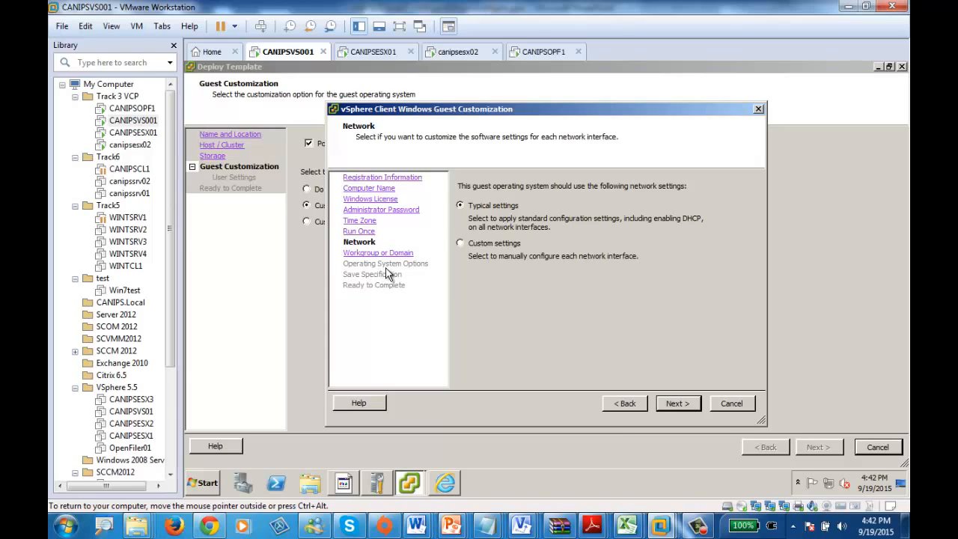
Step: Keep the typical network settings and membership in the workgroup WORKGROUP, and continue to the operating system options
click(686, 404)
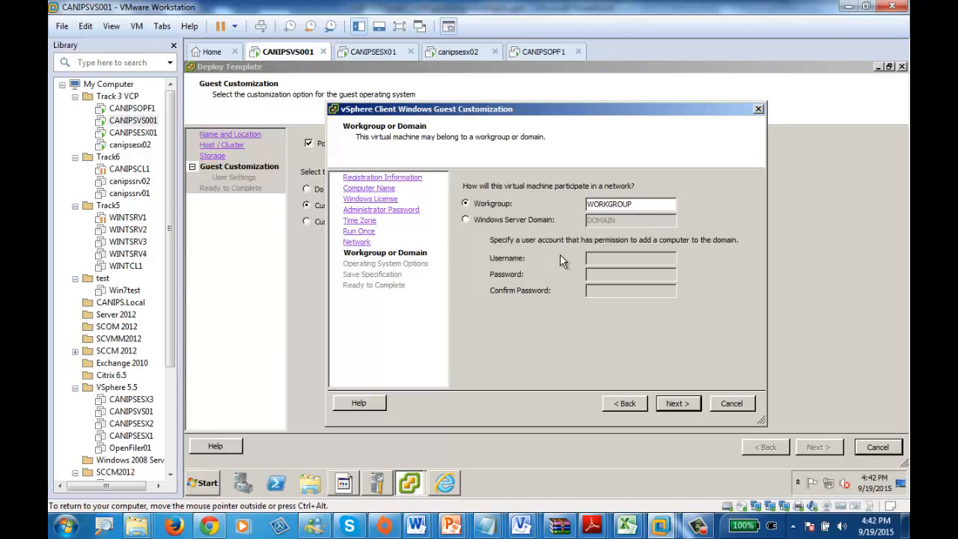
click(495, 217)
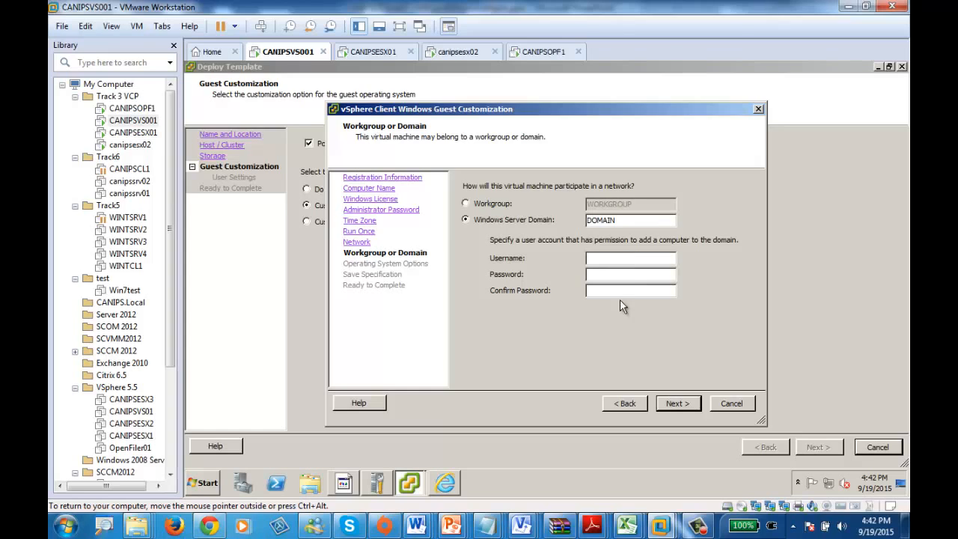
click(466, 203)
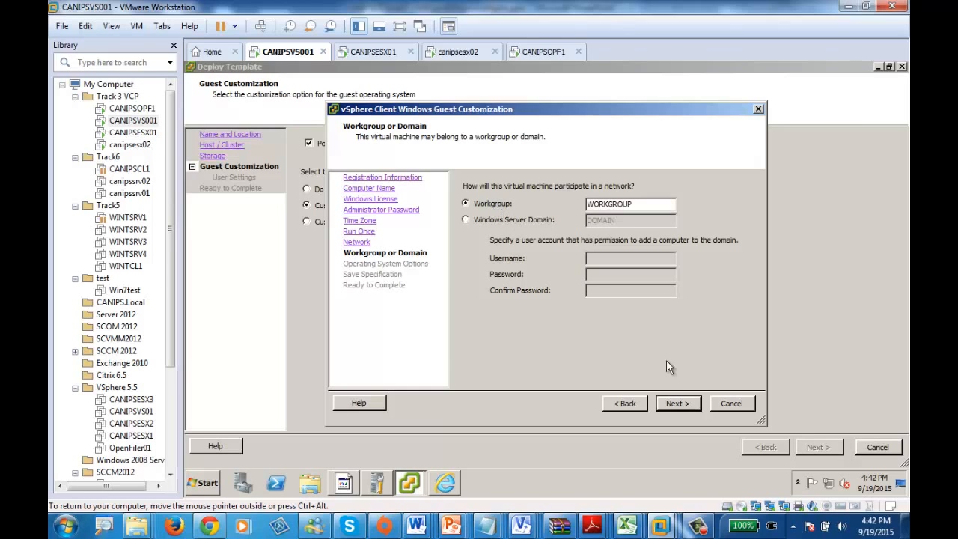
click(677, 404)
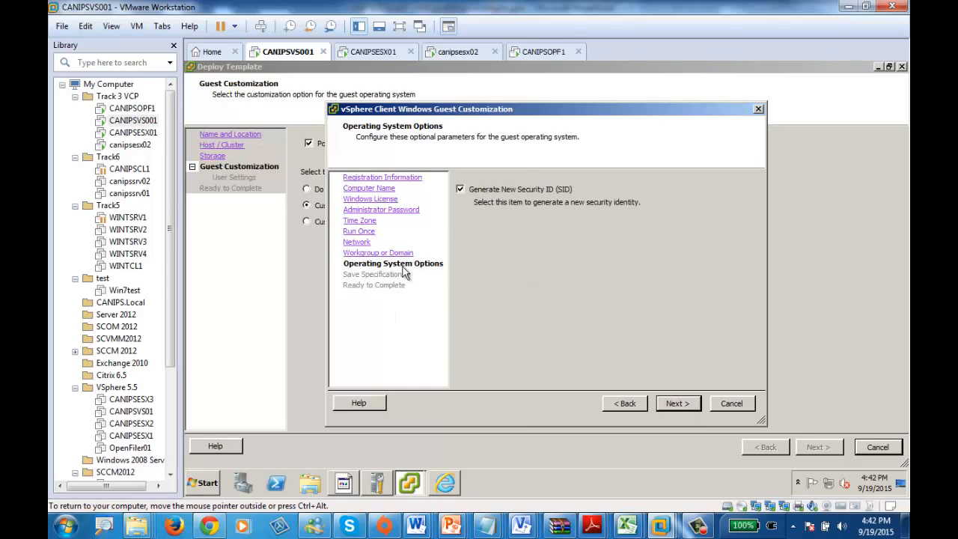
Step: Keep generating a new security ID, save the customization specification as CANIPSCUStomizationScript1, and finish the guest customization
click(678, 405)
click(492, 220)
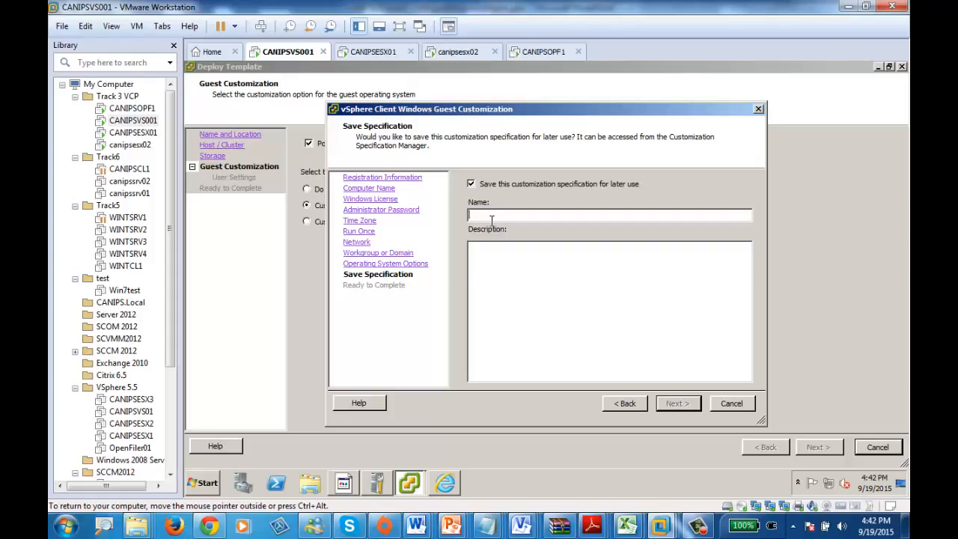
text(CANIPS)
text(CUStomizationScript1)
click(672, 405)
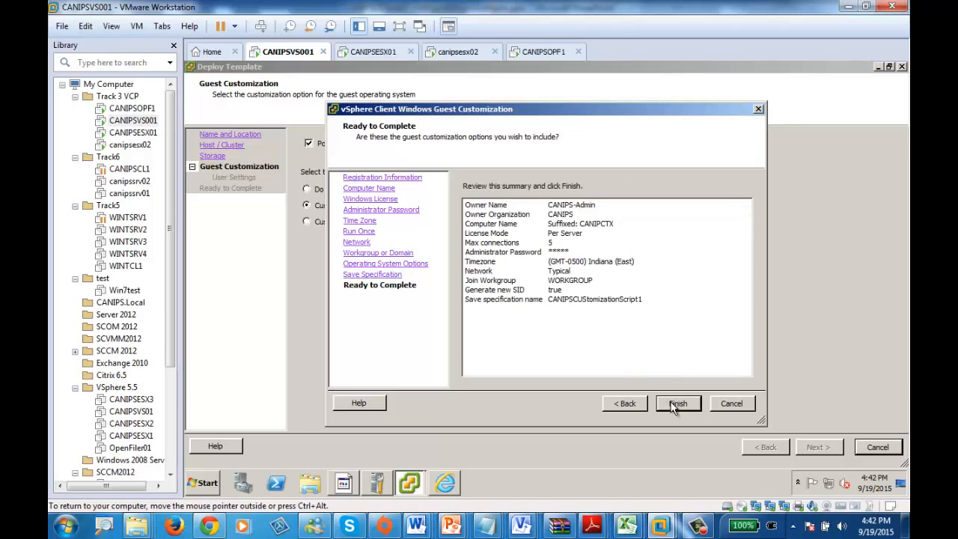
click(671, 403)
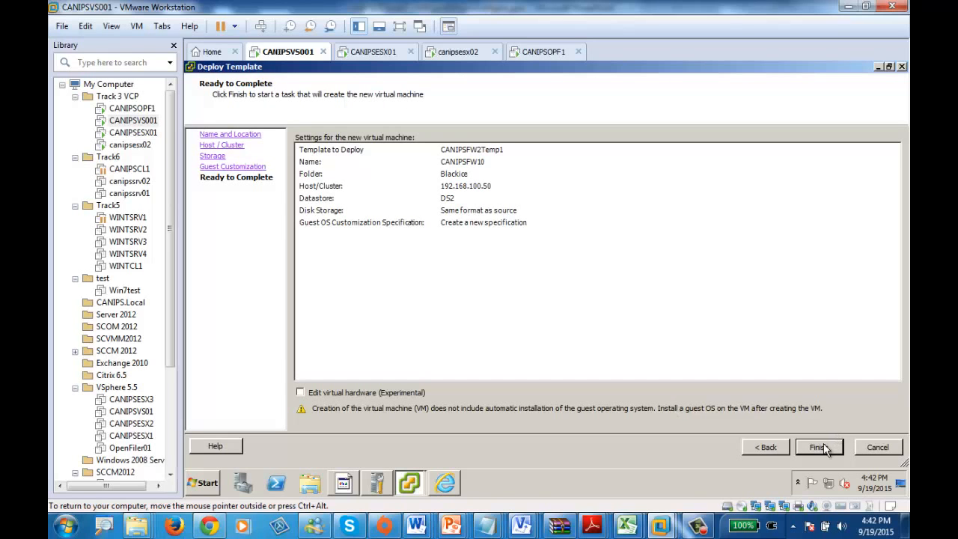
Step: Try to deploy CANIPSFW10 with the new customization specification, and view the summary of canipsfw2
click(812, 447)
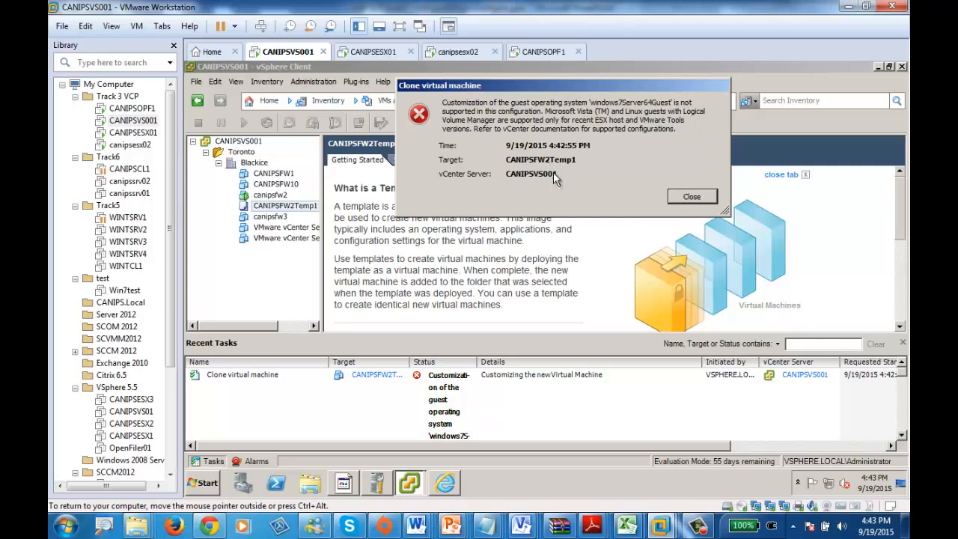
click(696, 199)
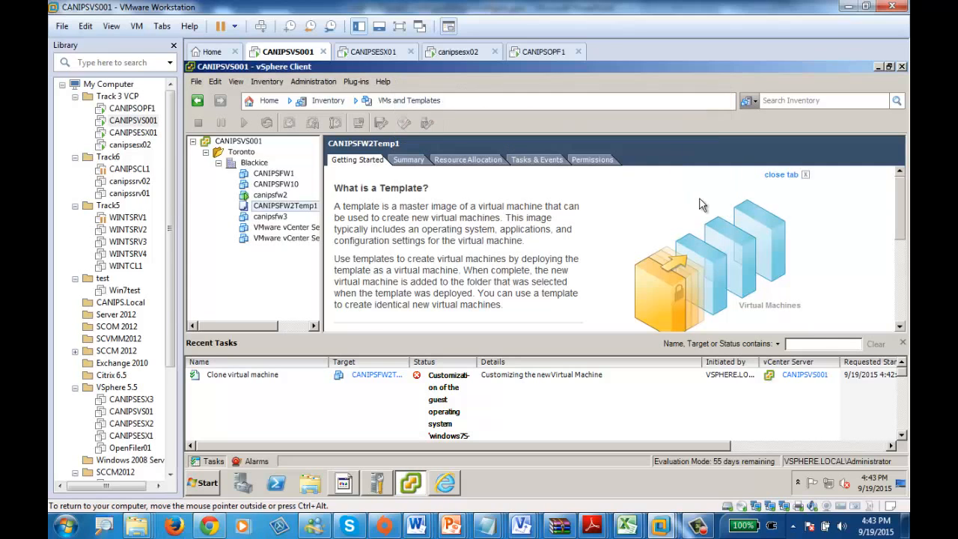
click(271, 196)
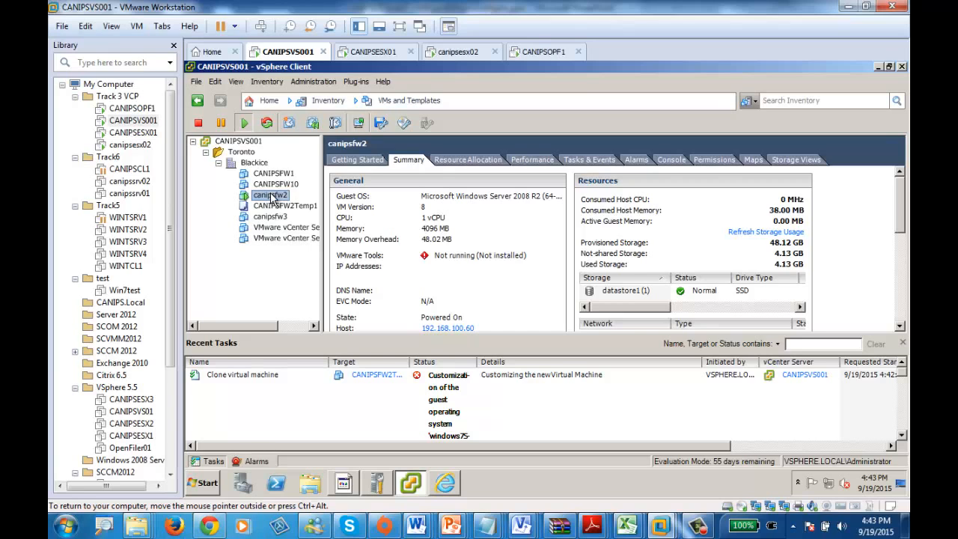
Step: Switch to the vSphere Web Client and show the virtual machines and templates of the Blackice datacenter under Toronto
click(445, 485)
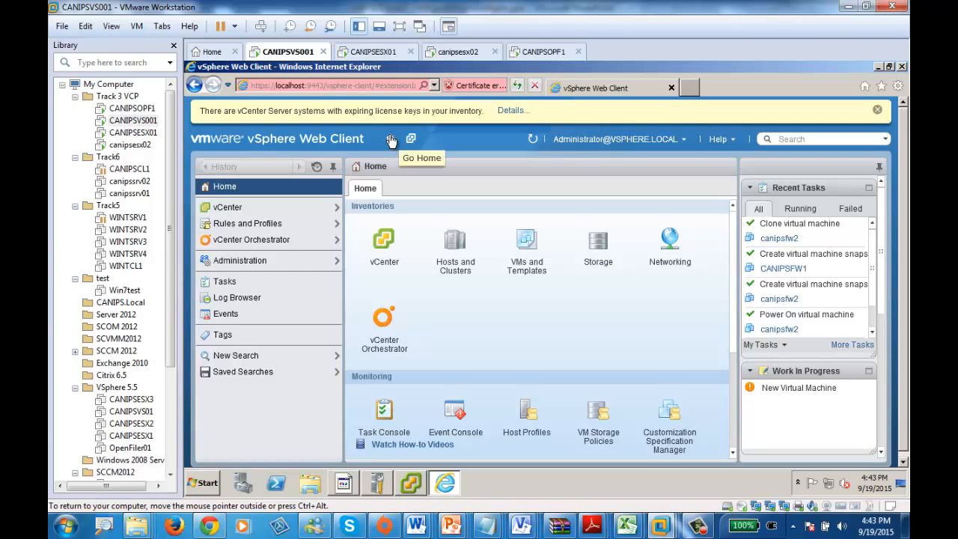
click(459, 239)
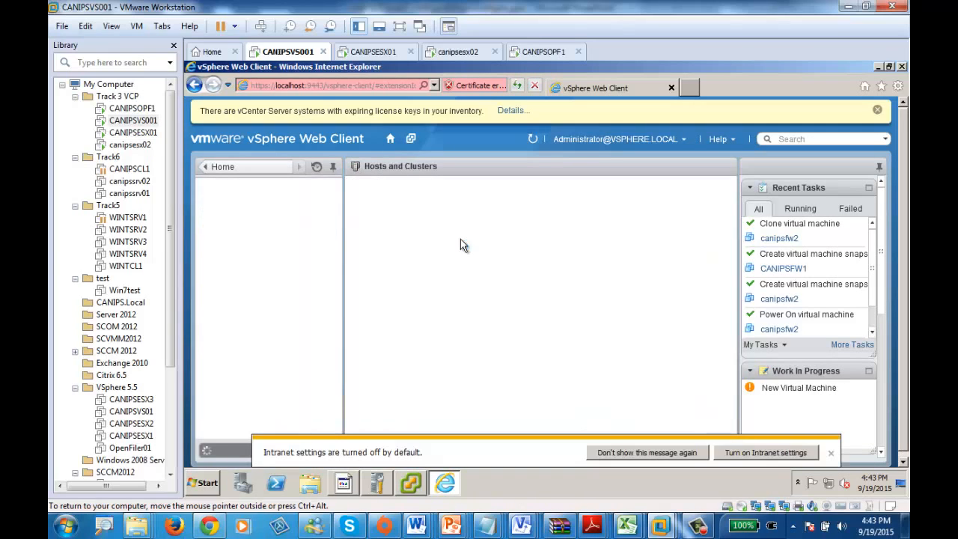
click(832, 454)
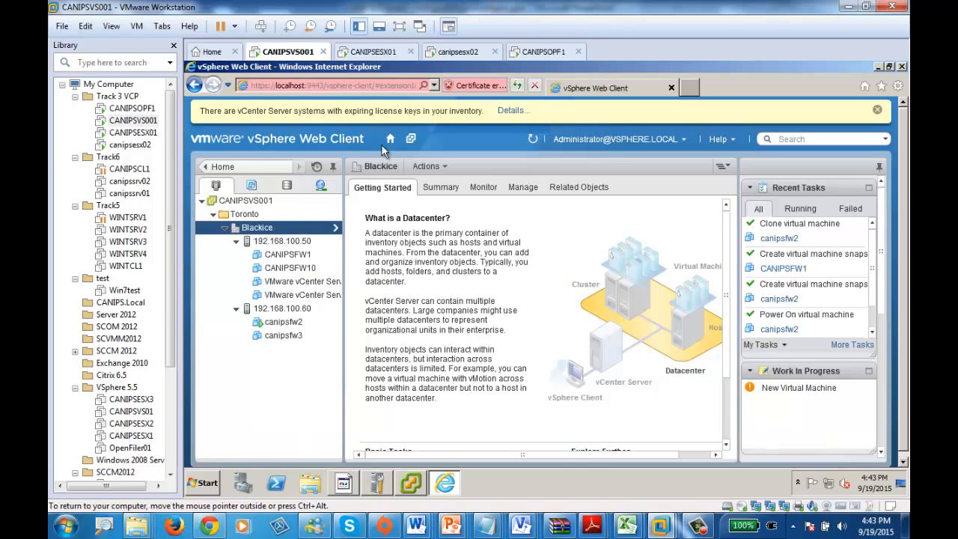
click(390, 139)
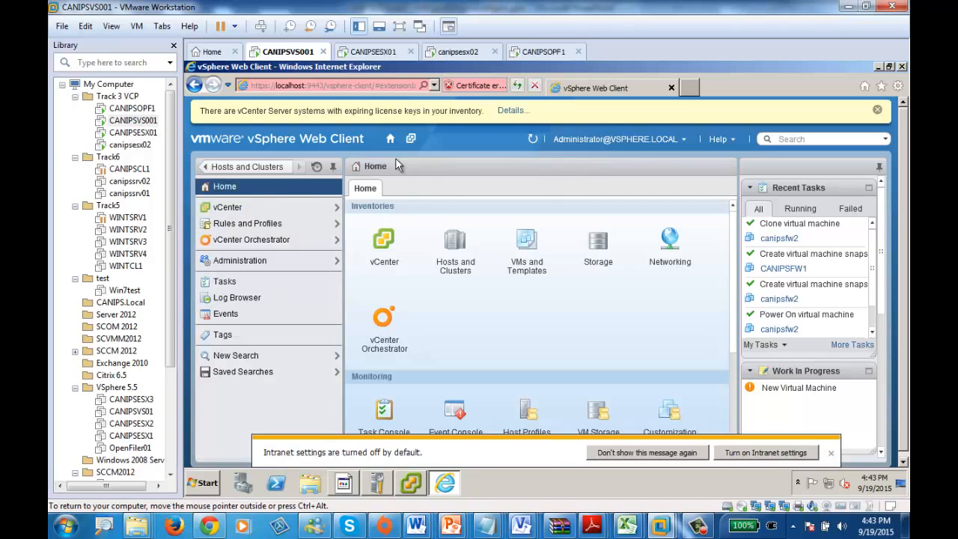
click(528, 244)
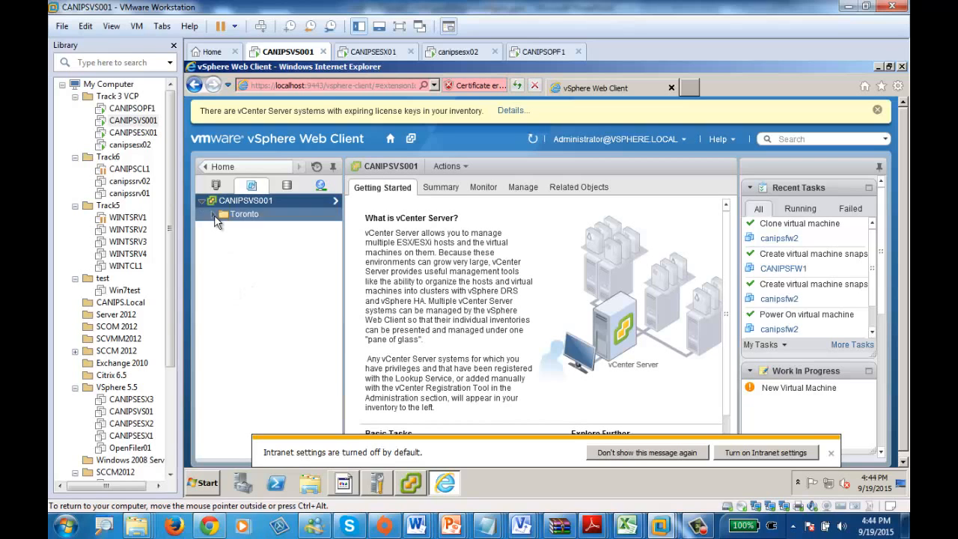
click(212, 214)
click(225, 228)
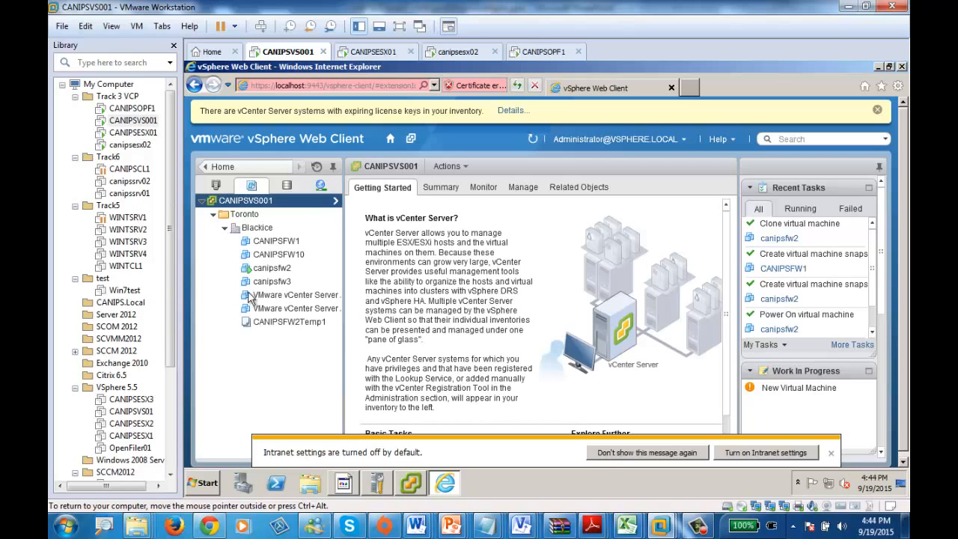
Step: Start deploying a virtual machine from the template CANIPSFW2Temp1, naming it CANIPSFW11 and locating it in the Blackice datacenter
click(272, 330)
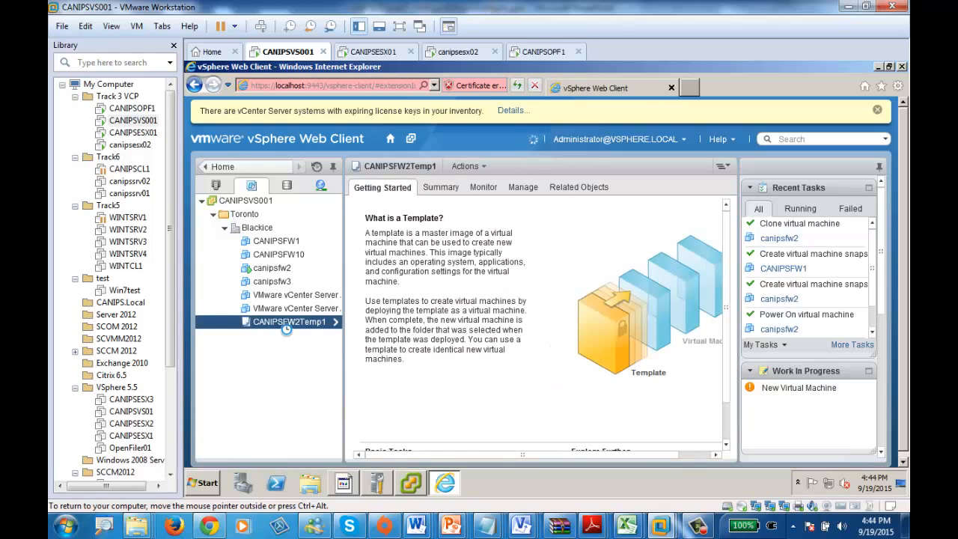
right_click(283, 325)
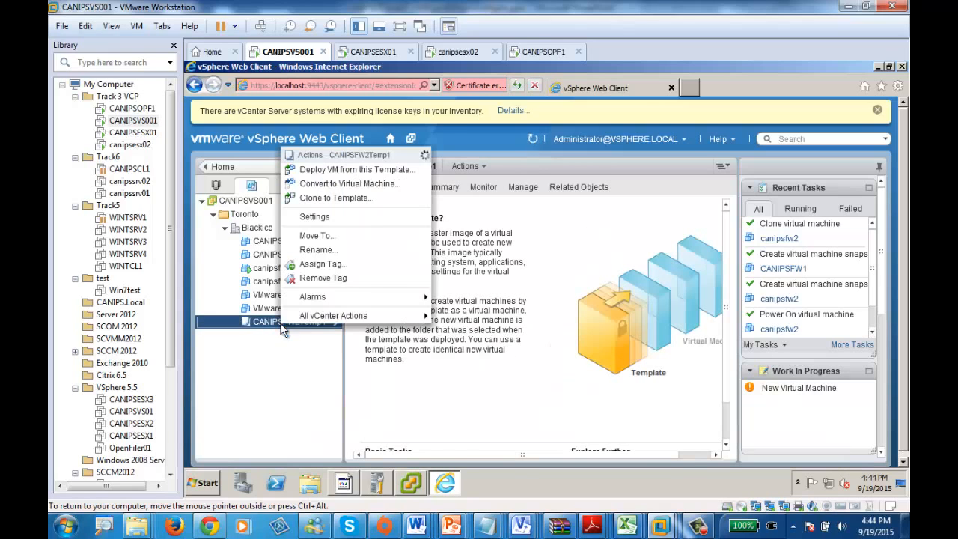
click(361, 175)
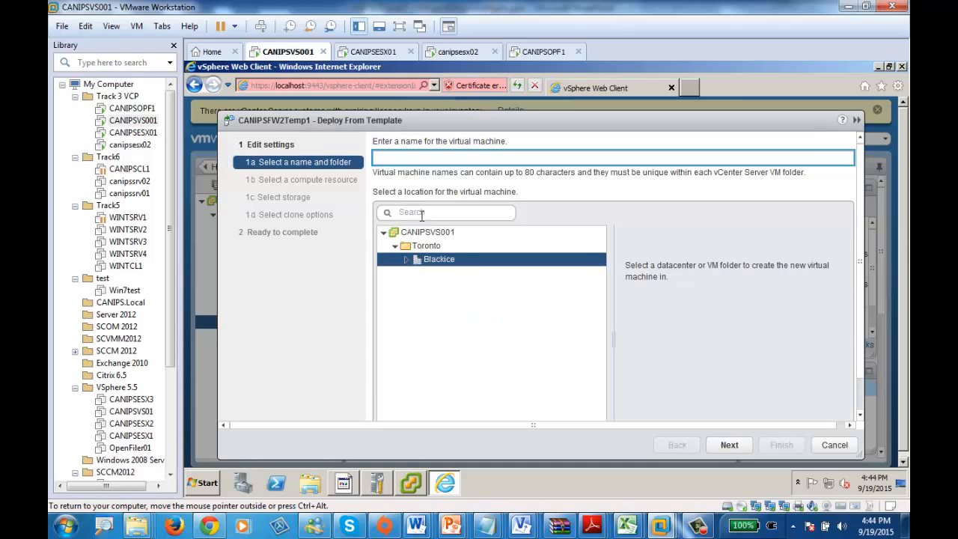
text(CANIPSFW11)
click(730, 445)
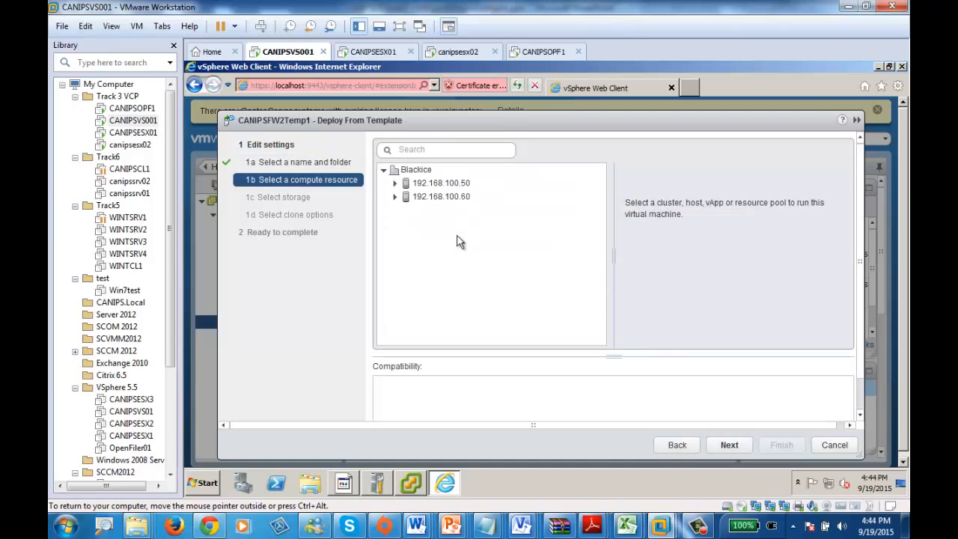
Step: Assign the new virtual machine to host 192.168.100.60 and datastore1 (1), and enable customizing its hardware
click(456, 196)
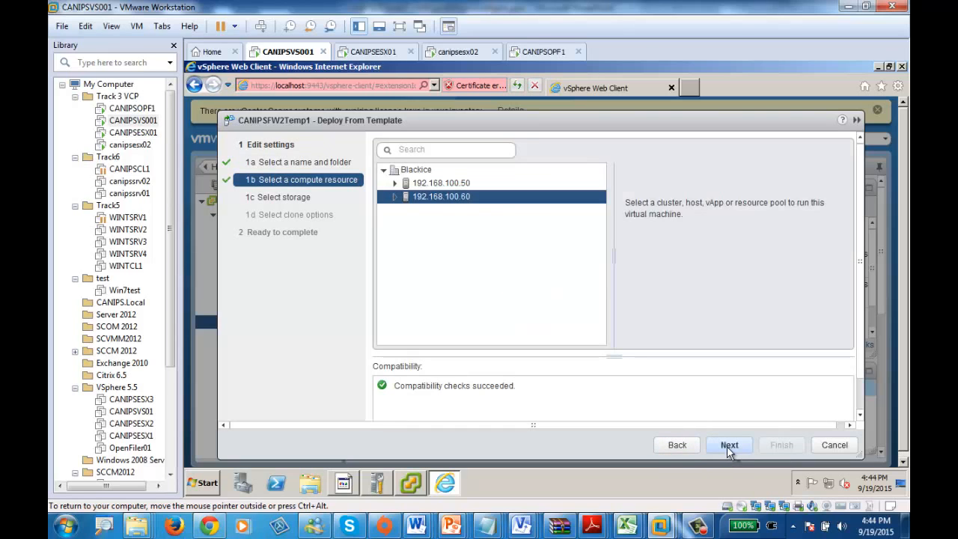
click(727, 446)
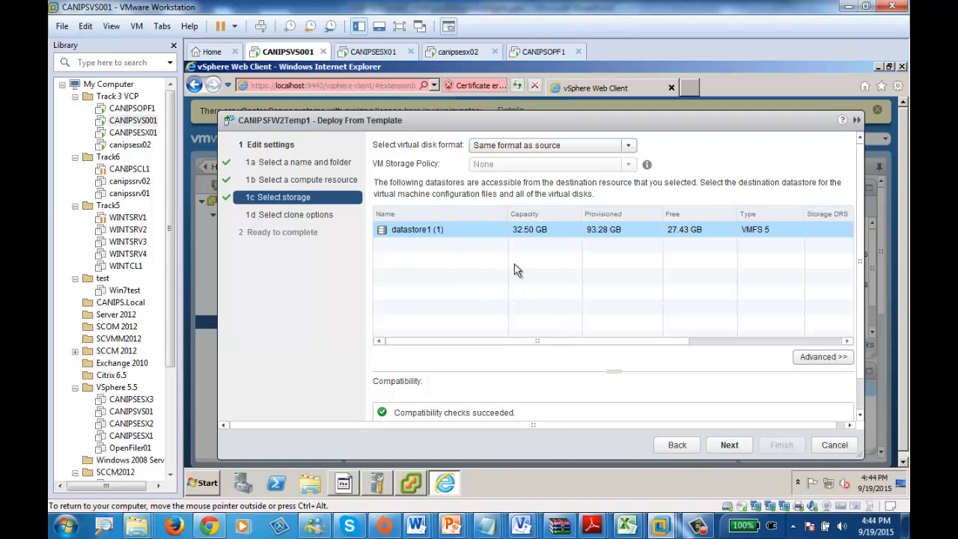
click(729, 444)
click(728, 446)
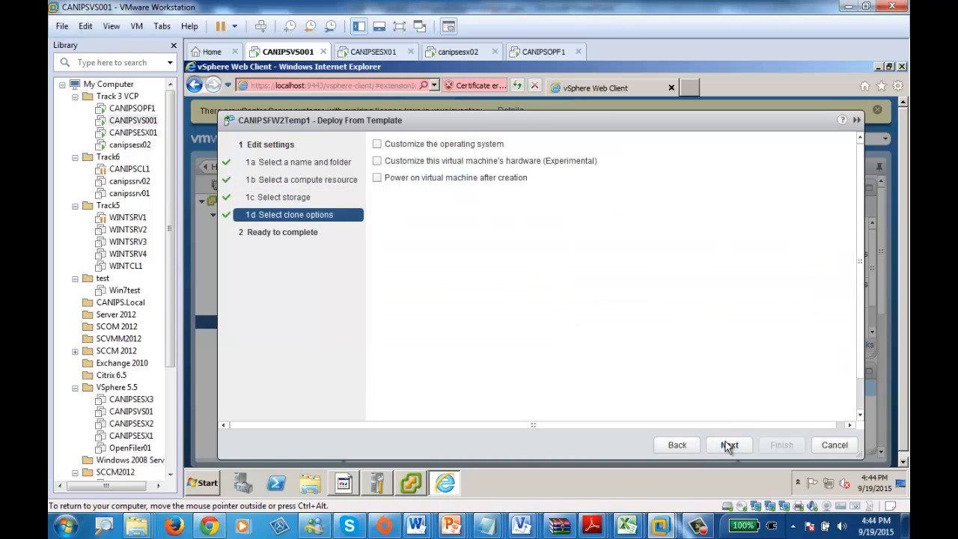
click(388, 165)
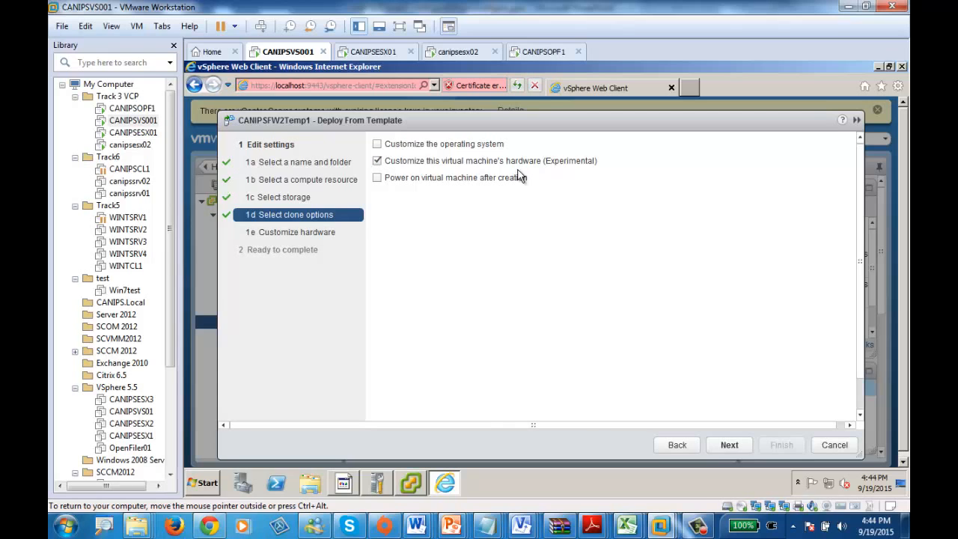
Step: Enable operating system customization without hardware customization, and choose the guest specification CANIPSCUStomizationScript1
click(377, 144)
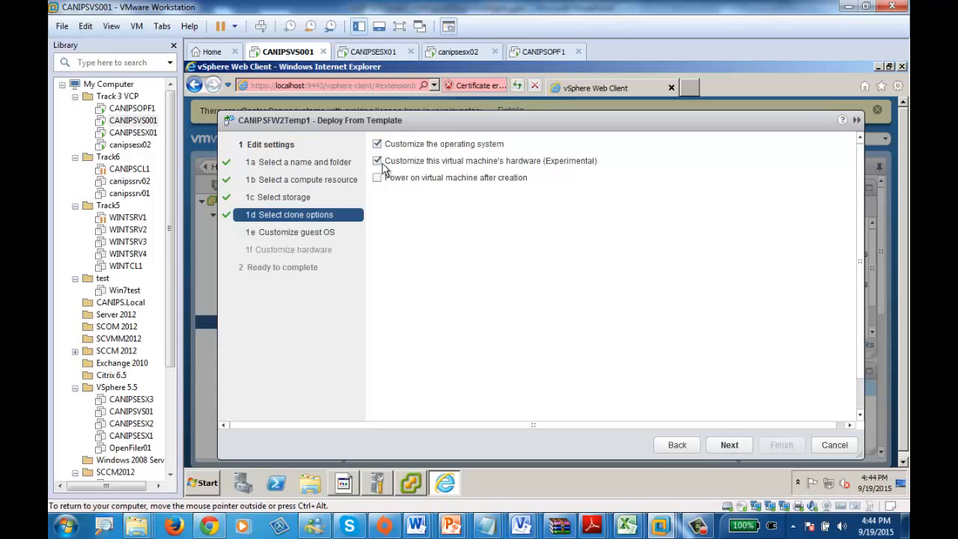
click(377, 162)
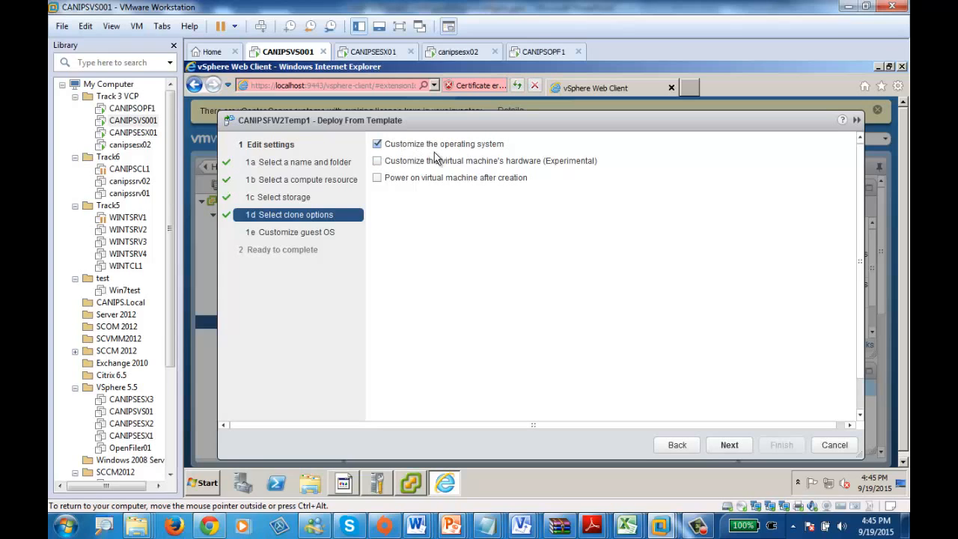
click(729, 446)
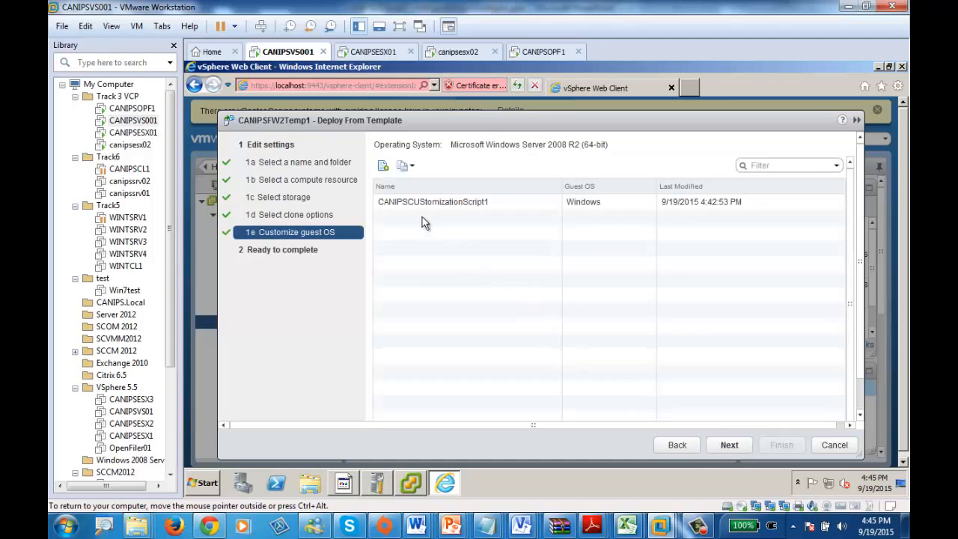
click(428, 204)
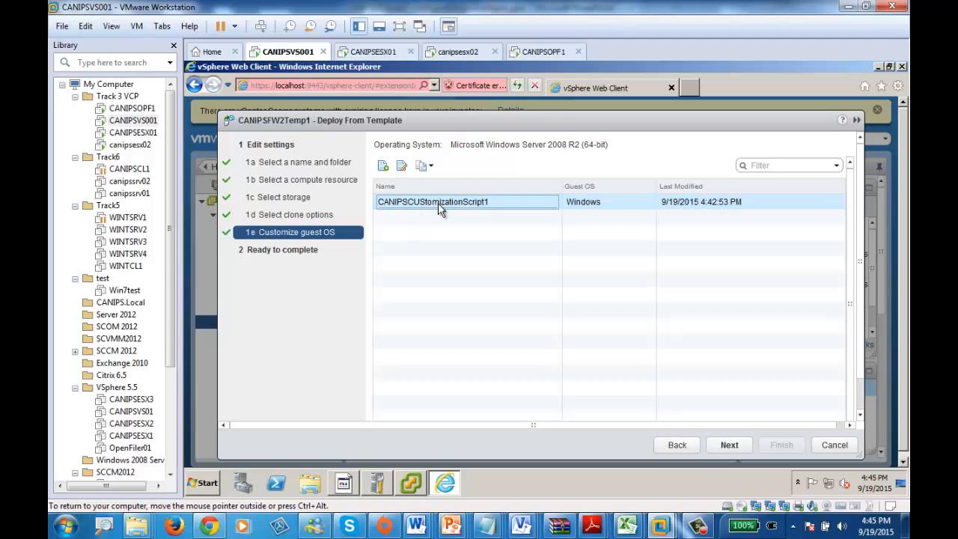
click(384, 167)
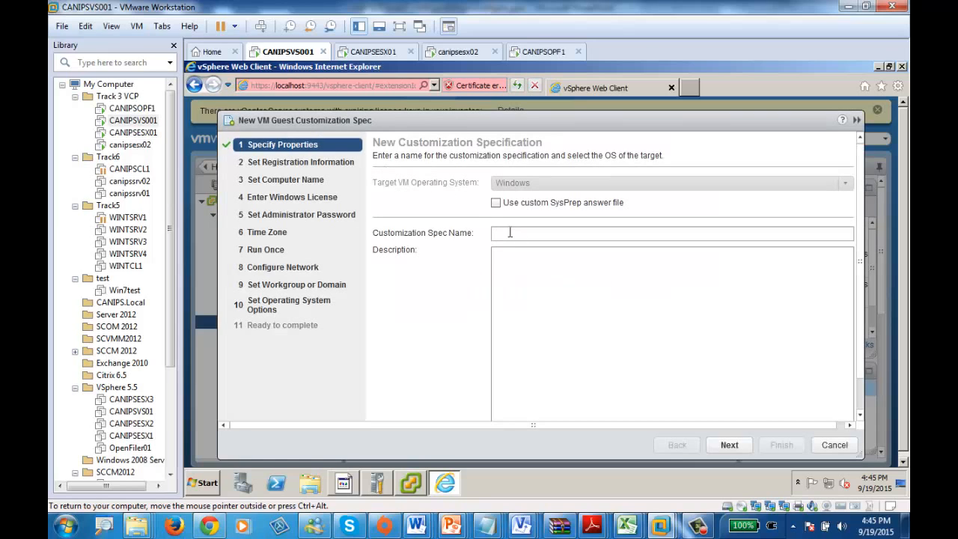
click(510, 233)
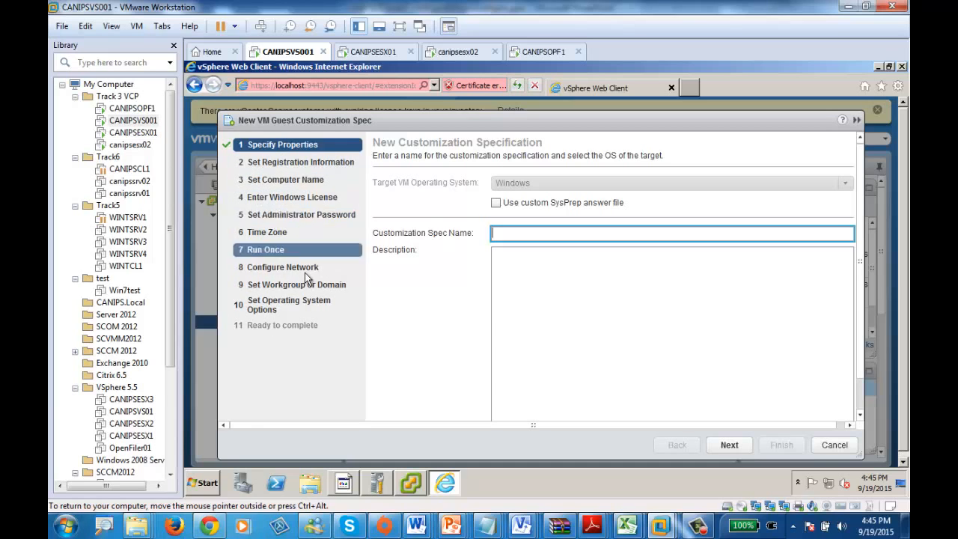
click(832, 444)
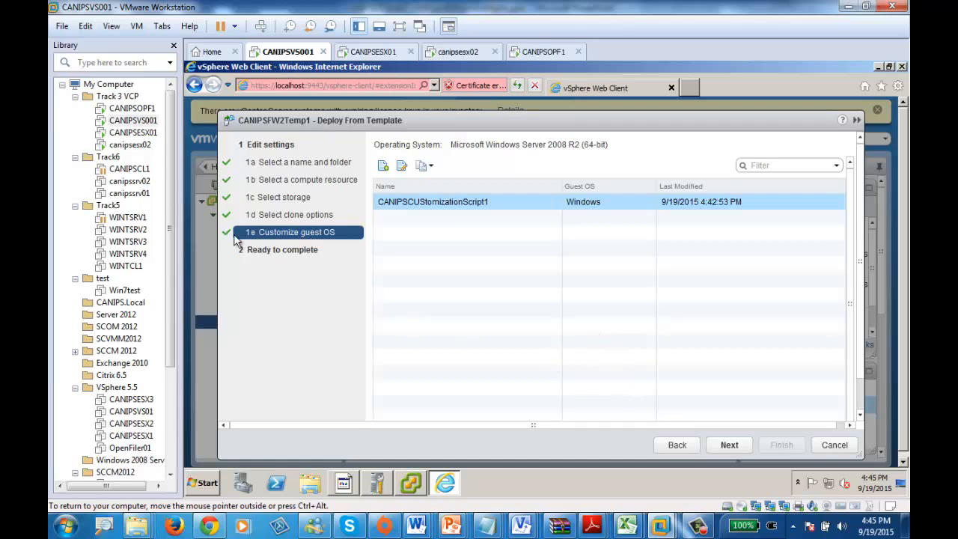
Step: Try to deploy CANIPSFW11 with the chosen customization specification, and examine the details of its clone task
click(729, 445)
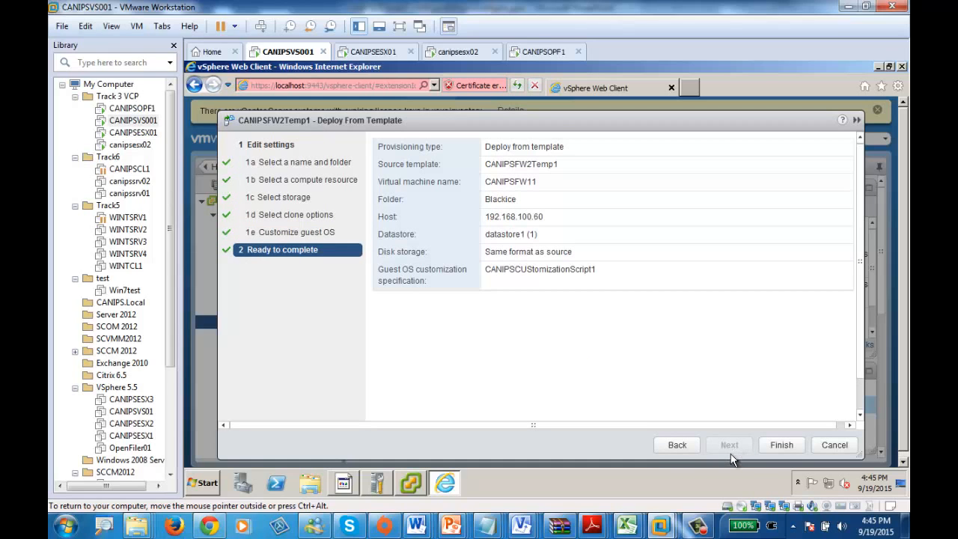
click(782, 445)
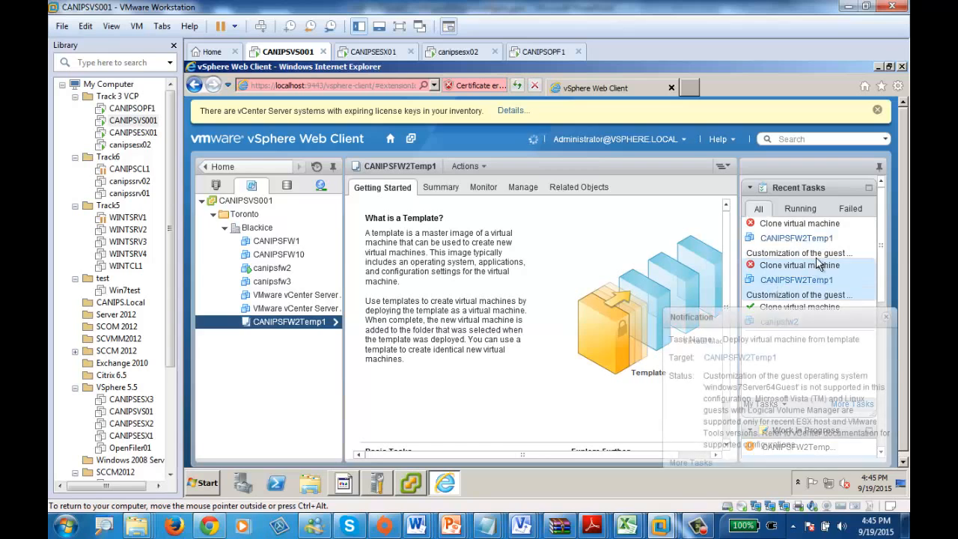
click(841, 231)
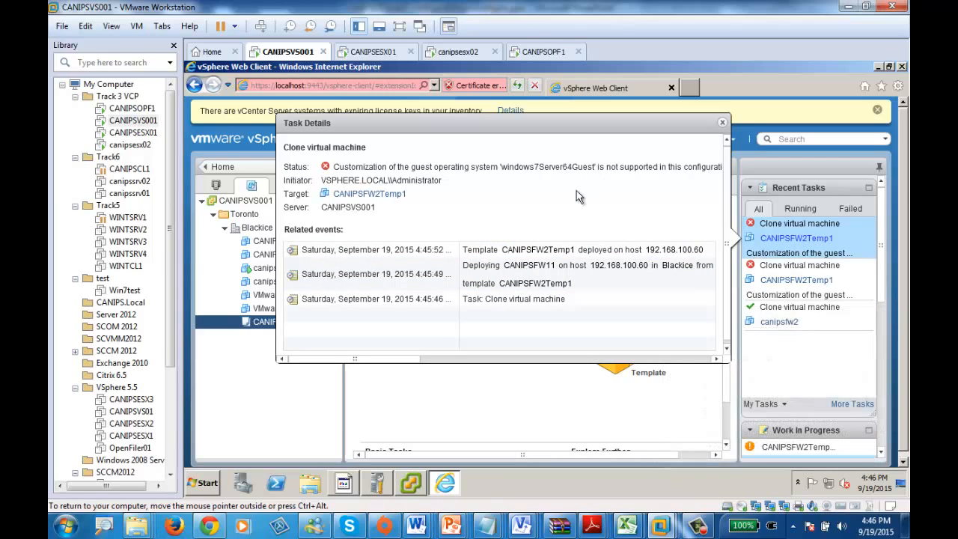
click(722, 122)
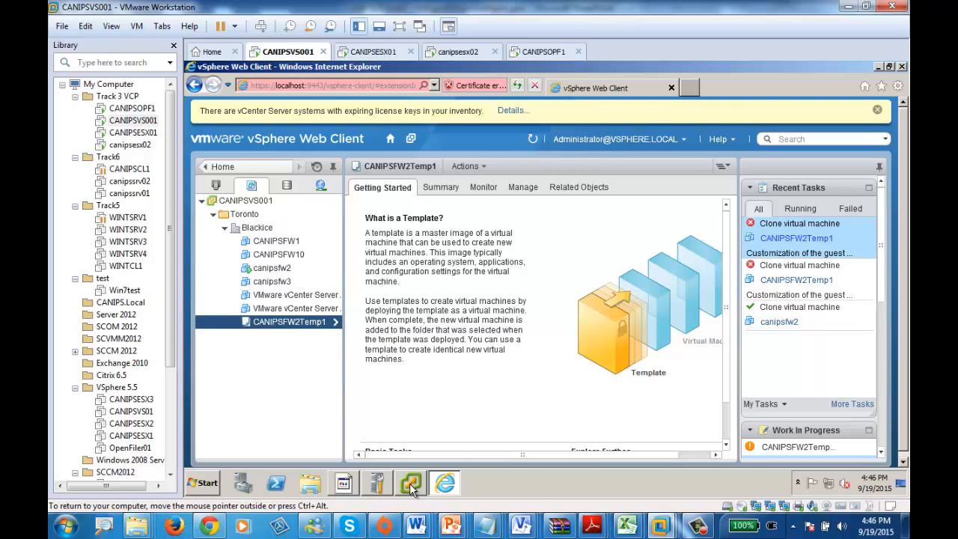
Step: Show the Web Client home page, and switch to the vSphere Client to display the Hosts and Clusters inventory
mouse_move(411, 489)
click(390, 138)
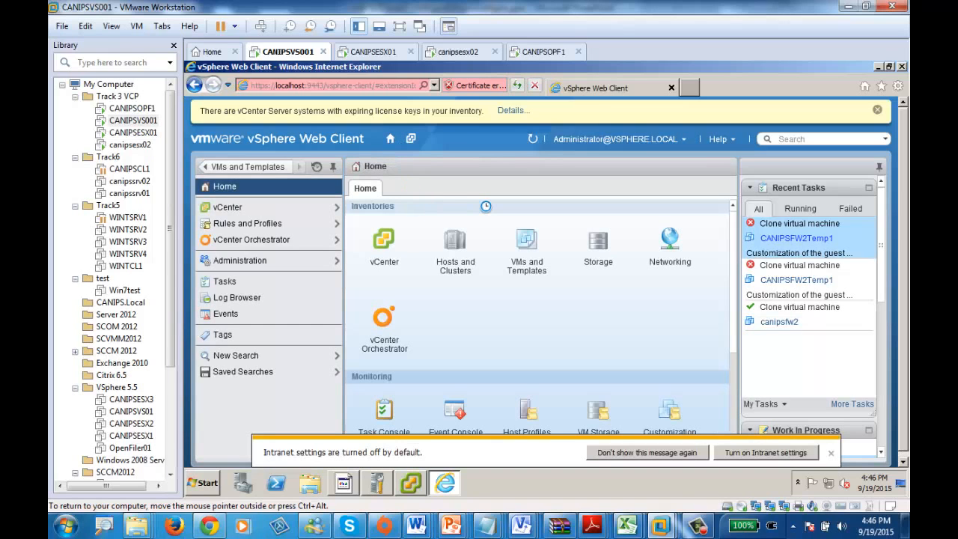
click(410, 483)
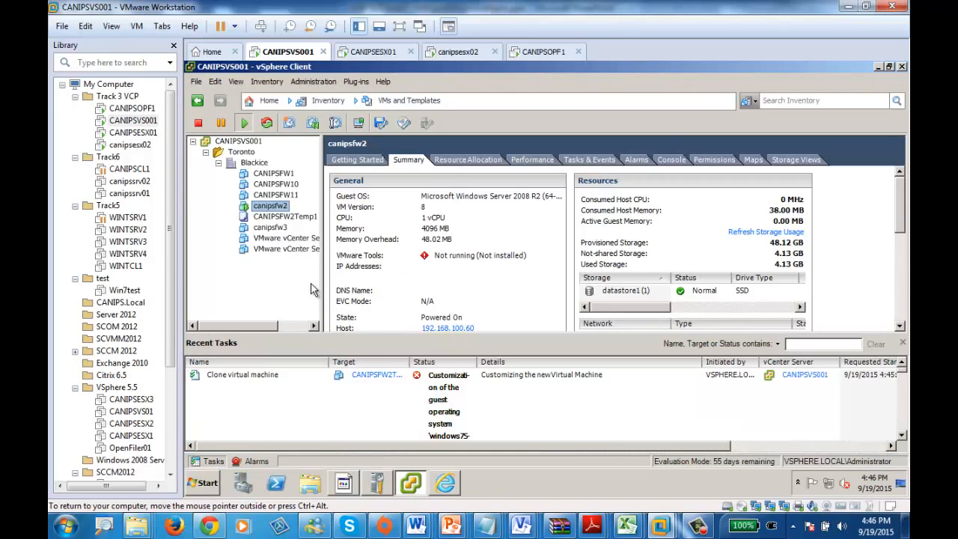
click(195, 83)
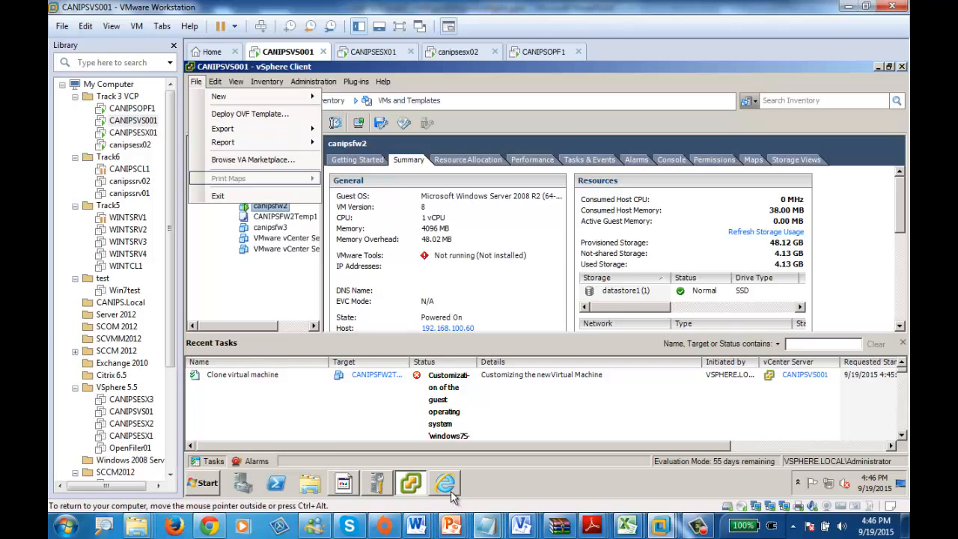
click(237, 187)
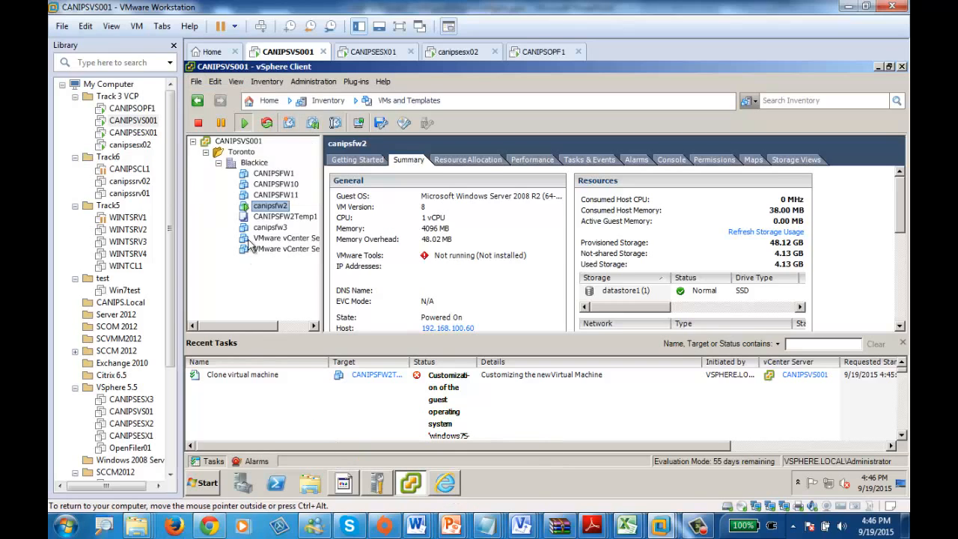
right_click(255, 163)
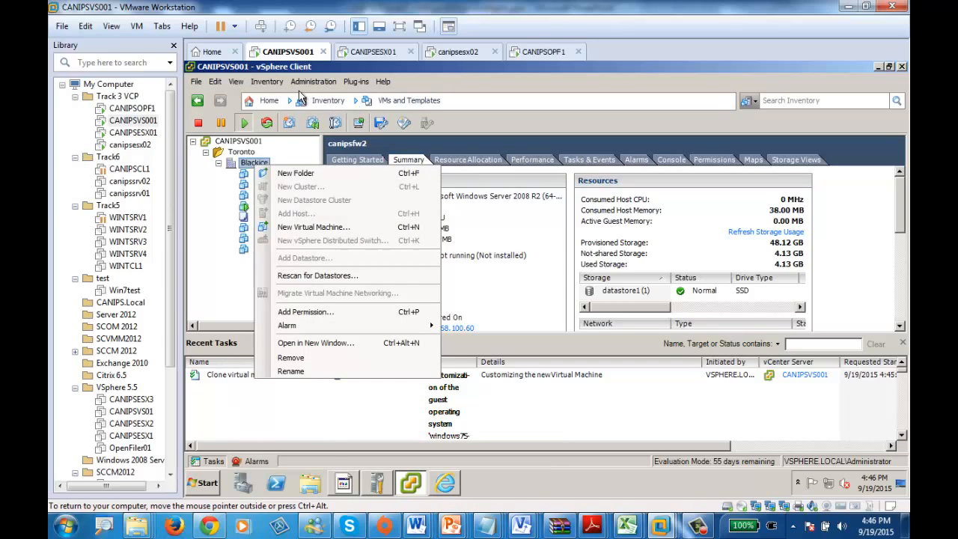
click(324, 108)
mouse_move(327, 120)
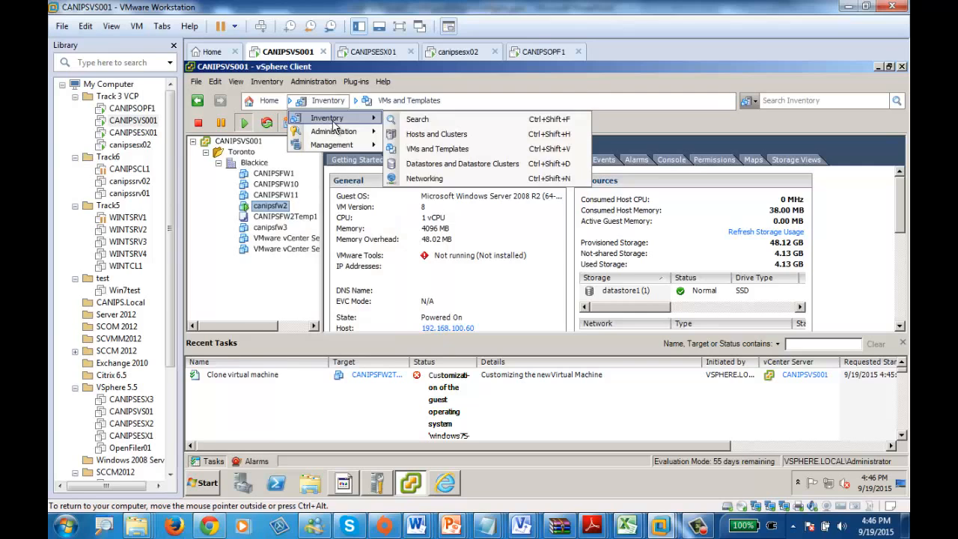
click(454, 134)
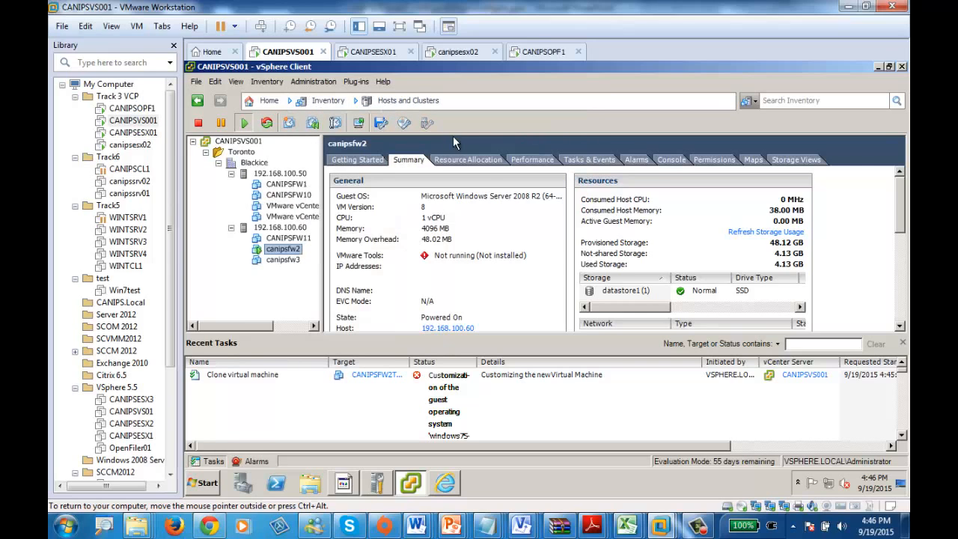
Step: Examine the commands available for the Blackice datacenter and the CANIPSVS001 server
right_click(238, 163)
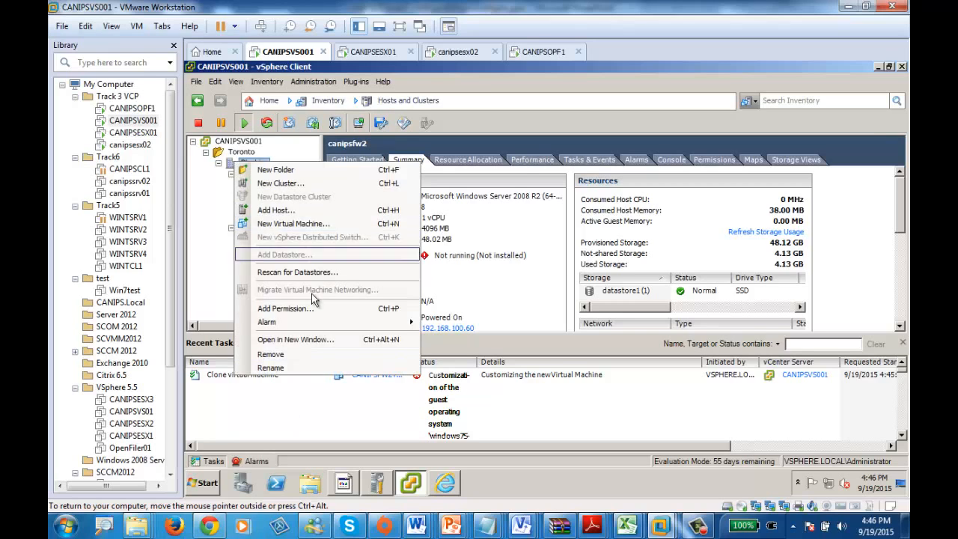
right_click(239, 143)
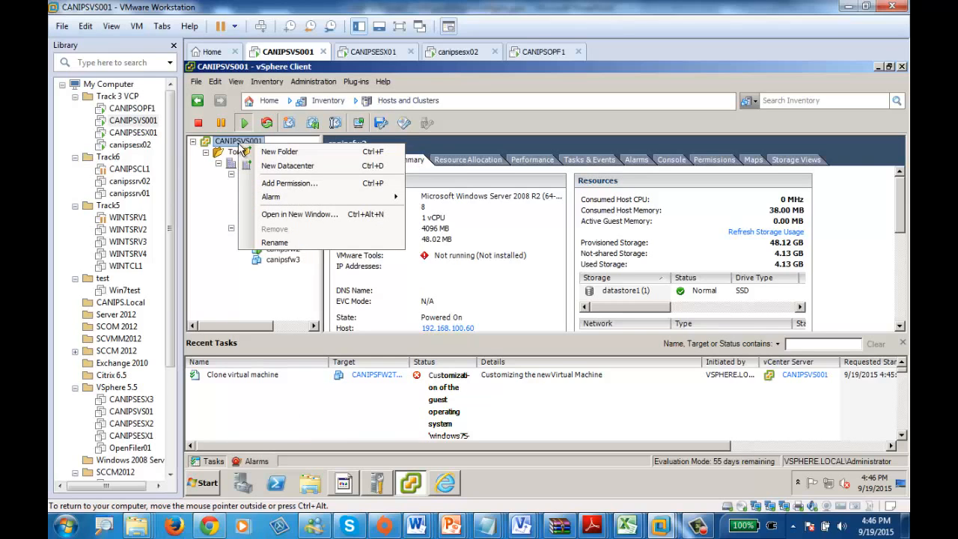
click(219, 205)
click(195, 80)
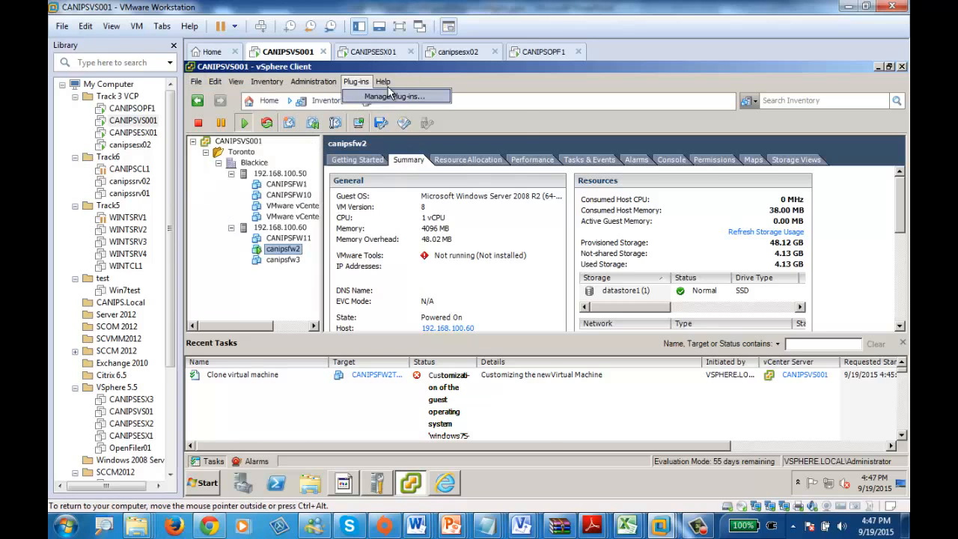
Step: Switch to the vSphere Web Client, show Hosts and Clusters, and examine the actions available for the Blackice datacenter
click(445, 483)
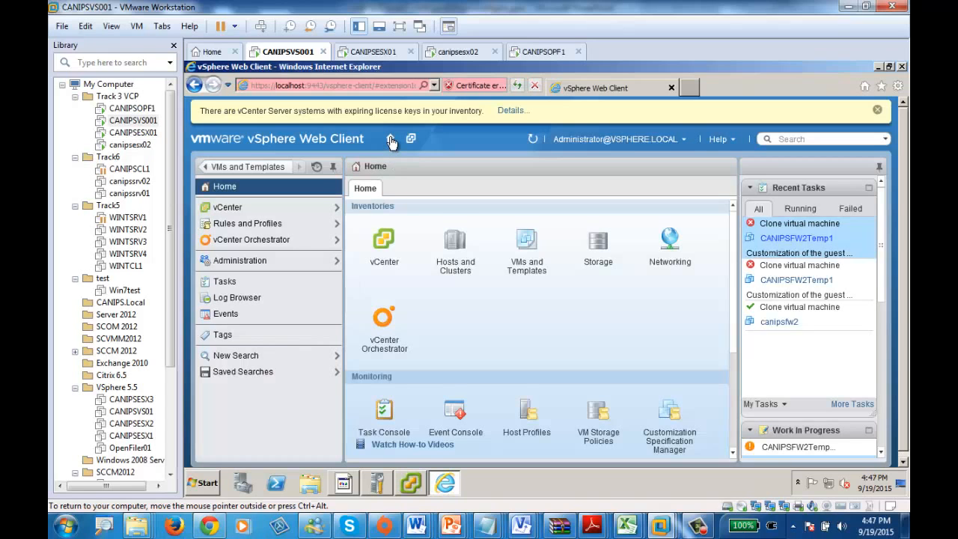
click(454, 238)
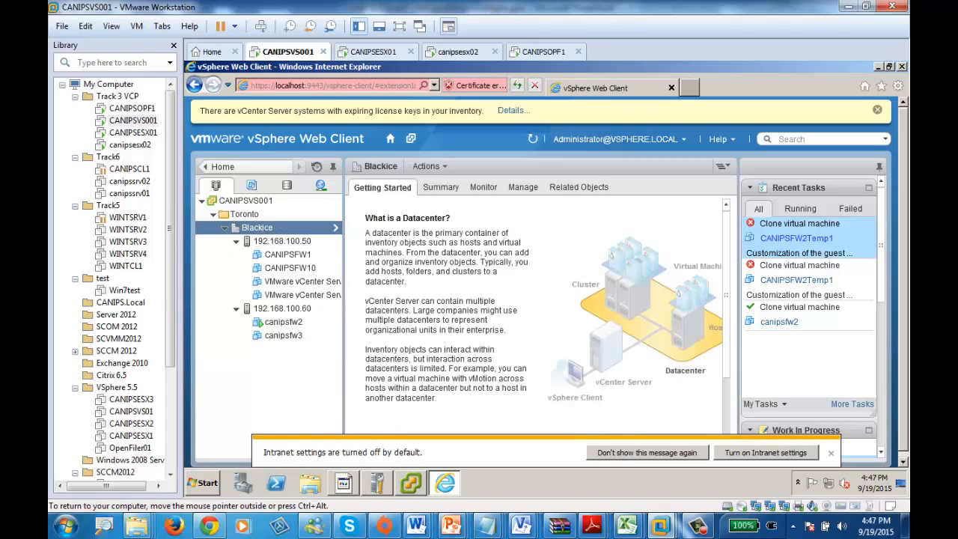
right_click(260, 227)
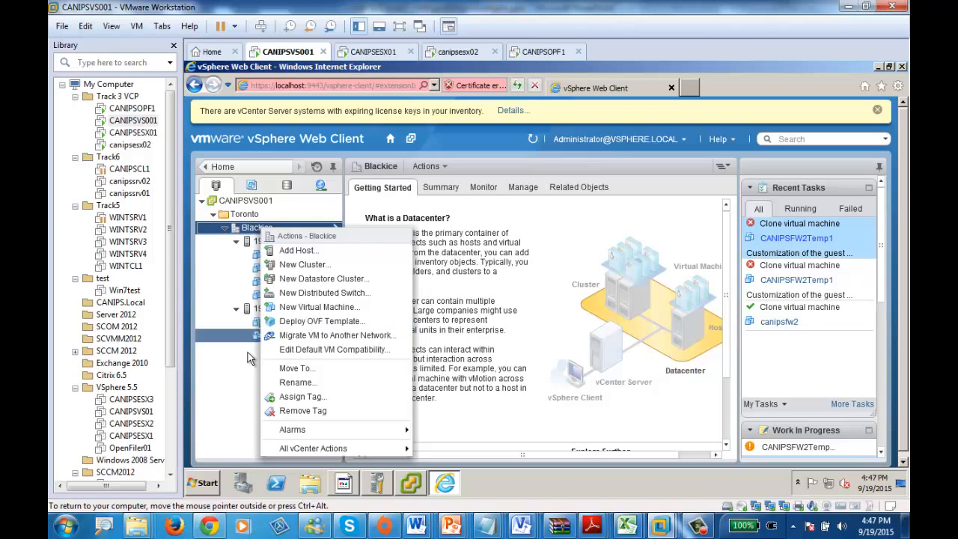
click(222, 377)
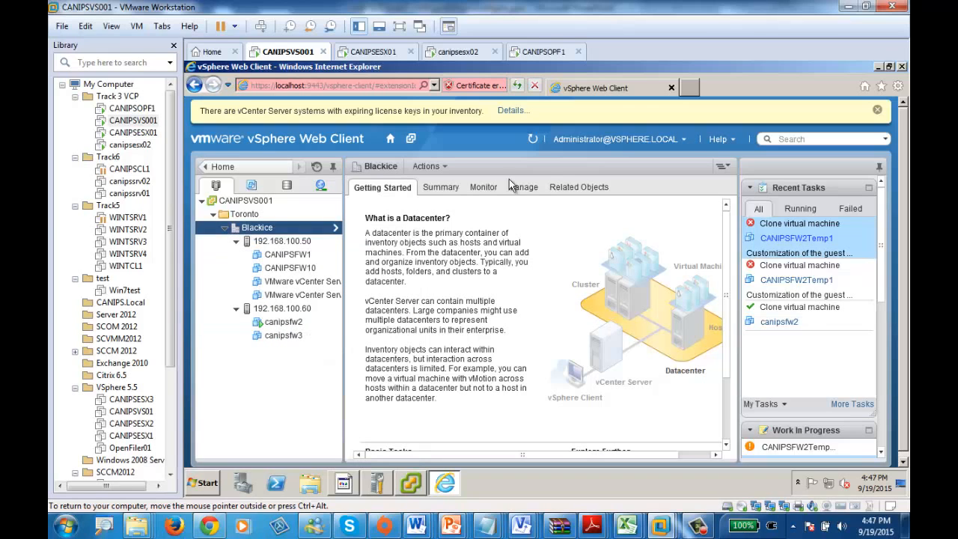
Step: Switch to the vSphere Client and examine the CPU and memory resource allocation settings of the virtual machine CANIPSFW1
click(408, 484)
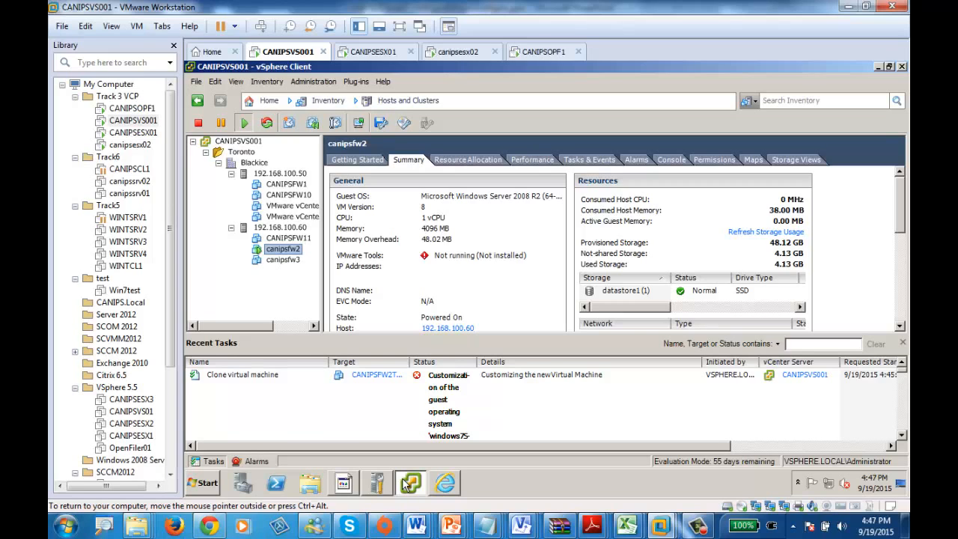
mouse_move(453, 526)
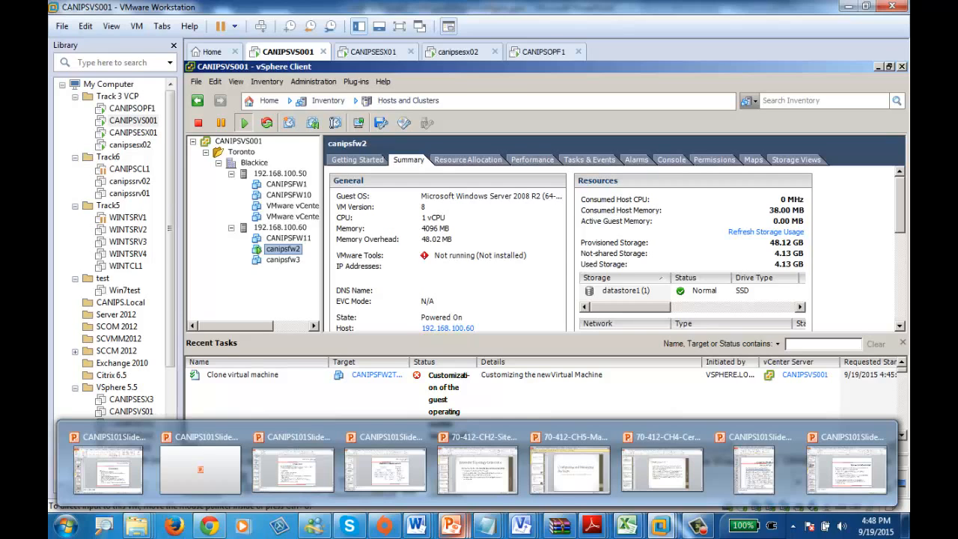
click(286, 186)
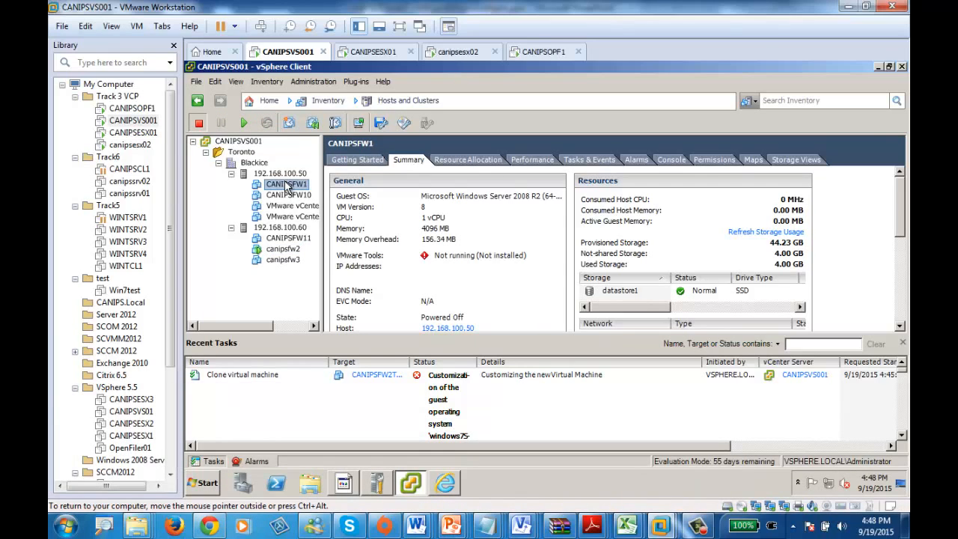
right_click(286, 186)
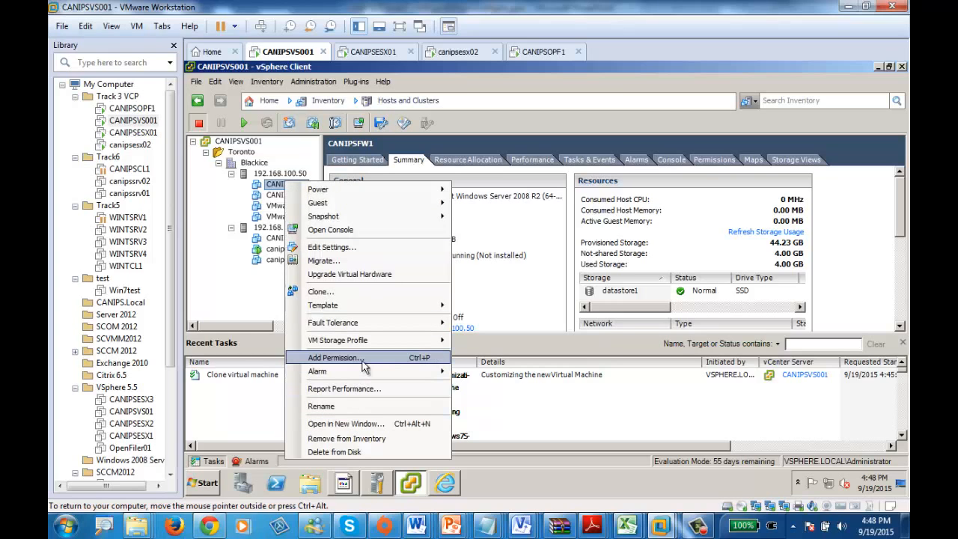
click(340, 249)
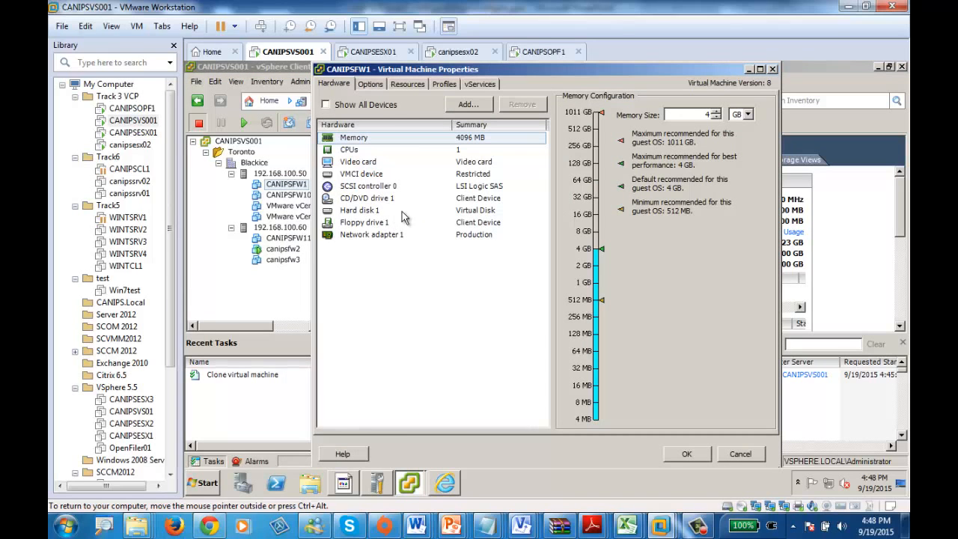
click(411, 82)
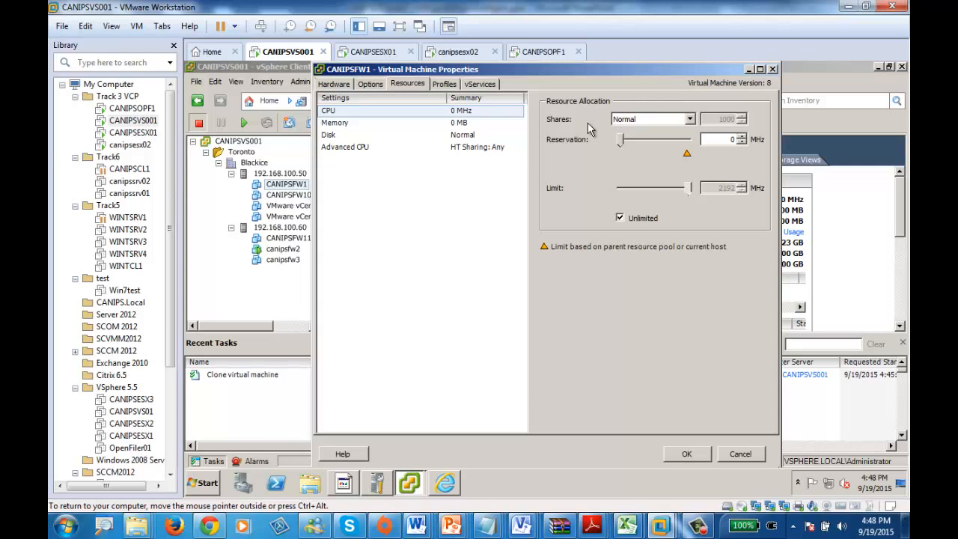
click(347, 126)
click(369, 111)
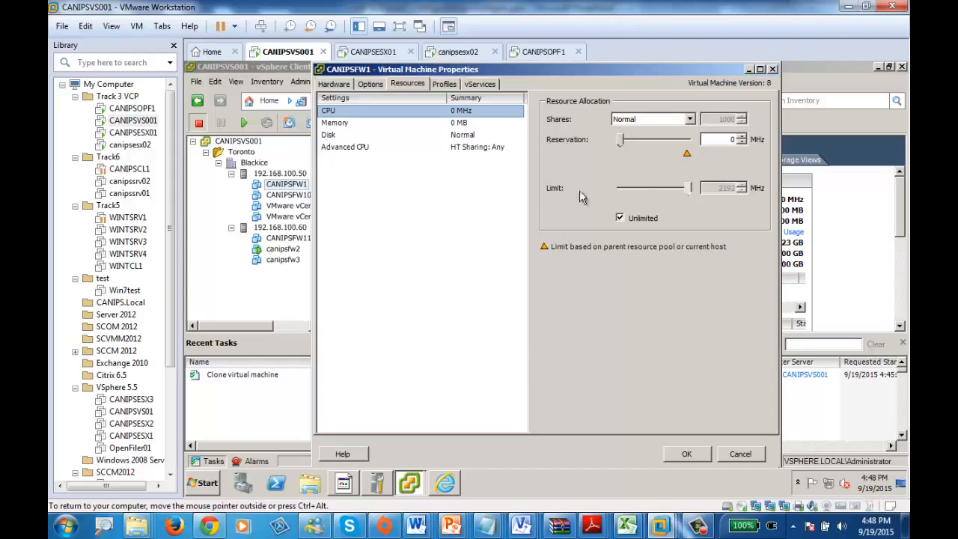
Step: Switch to the vSphere Web Client and open the virtual hardware settings of canipsfw3
click(444, 483)
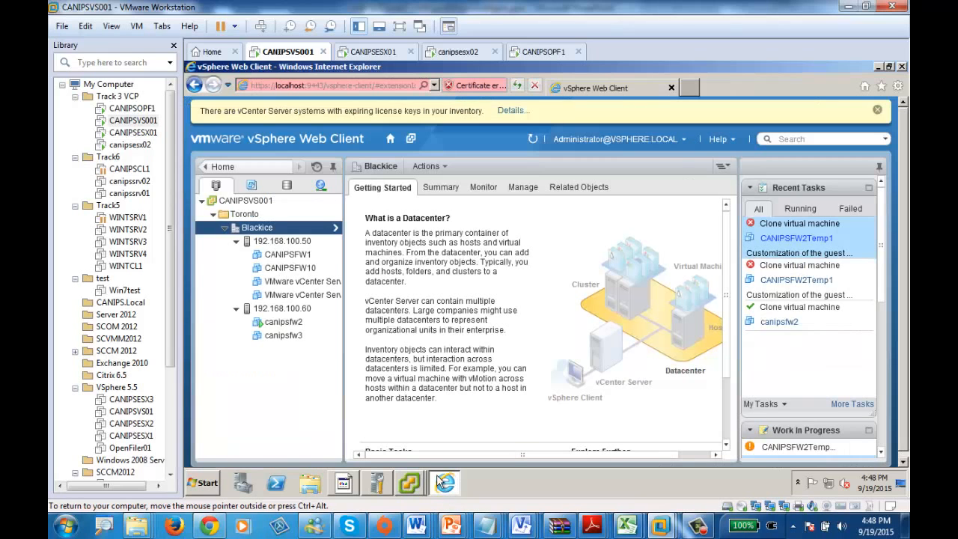
right_click(284, 326)
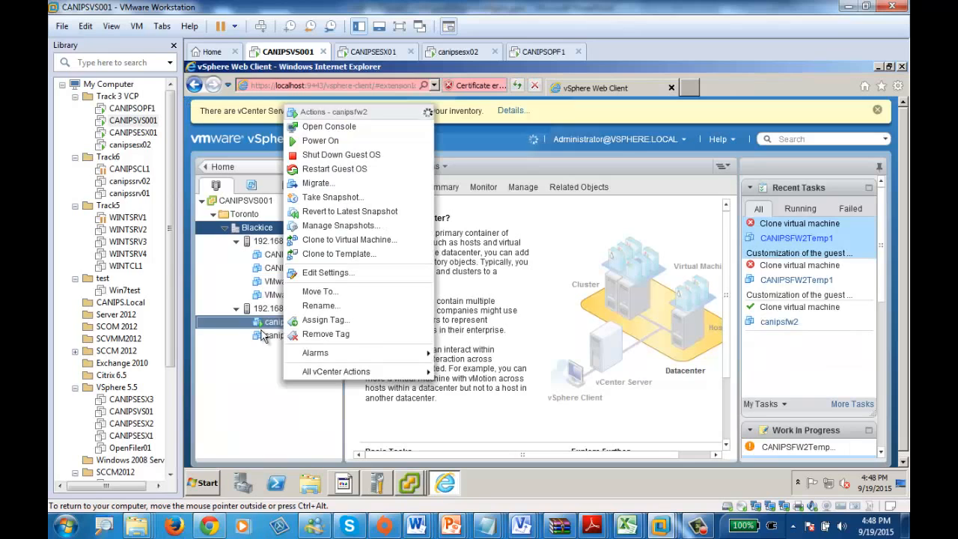
right_click(268, 336)
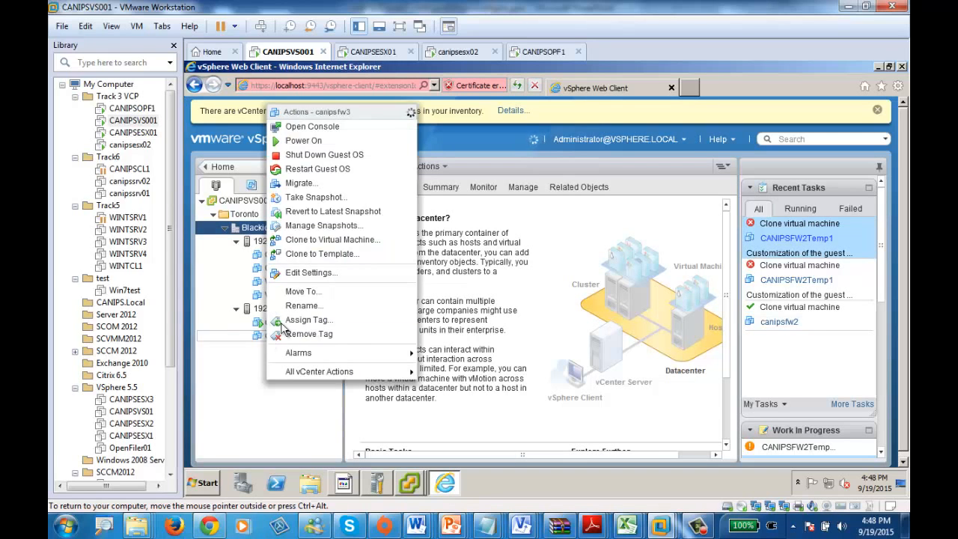
click(331, 273)
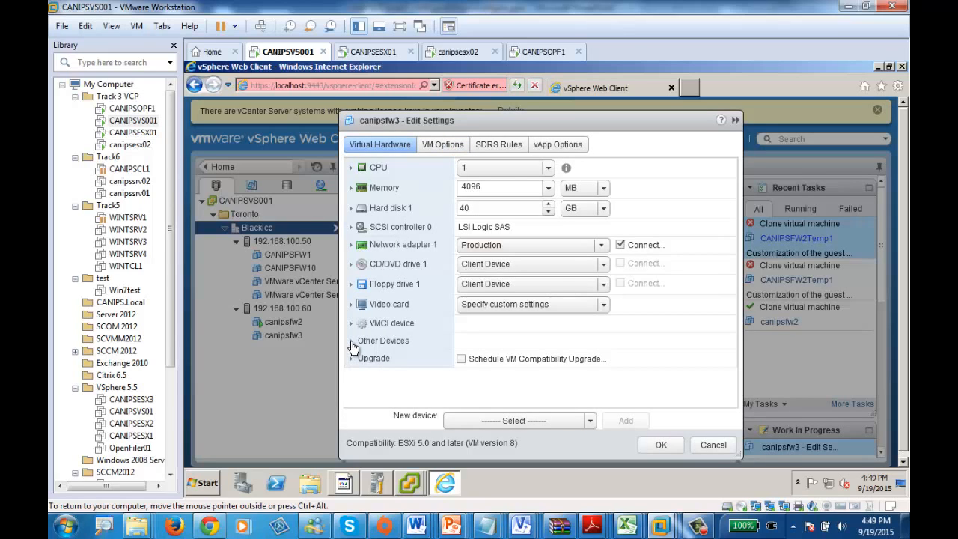
Step: Show the detailed memory and CPU settings of canipsfw3 and examine their reservation, limit and shares options
click(352, 188)
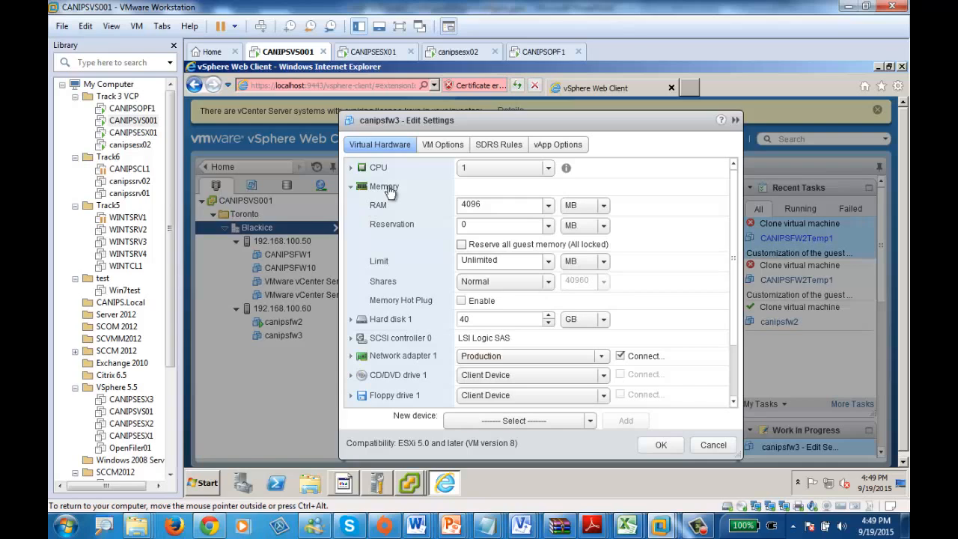
click(494, 226)
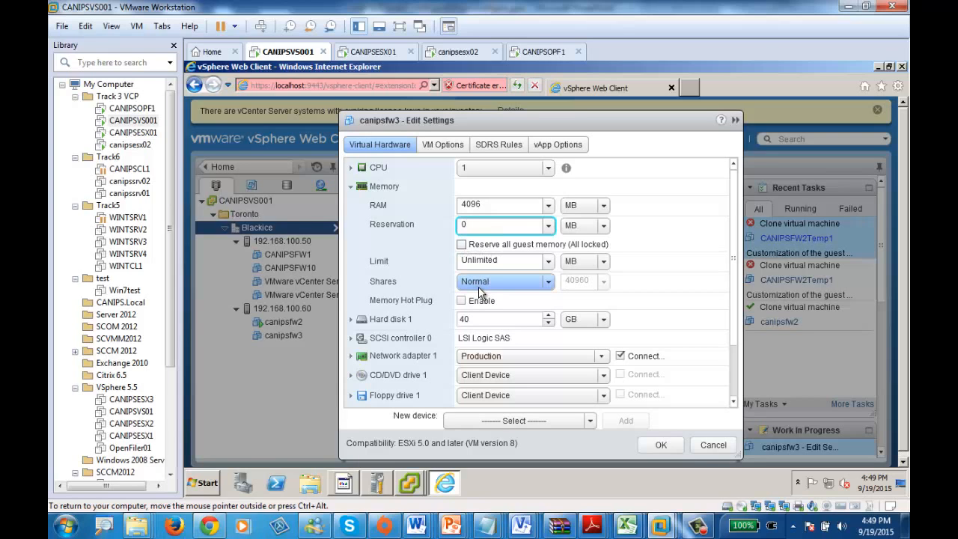
click(351, 169)
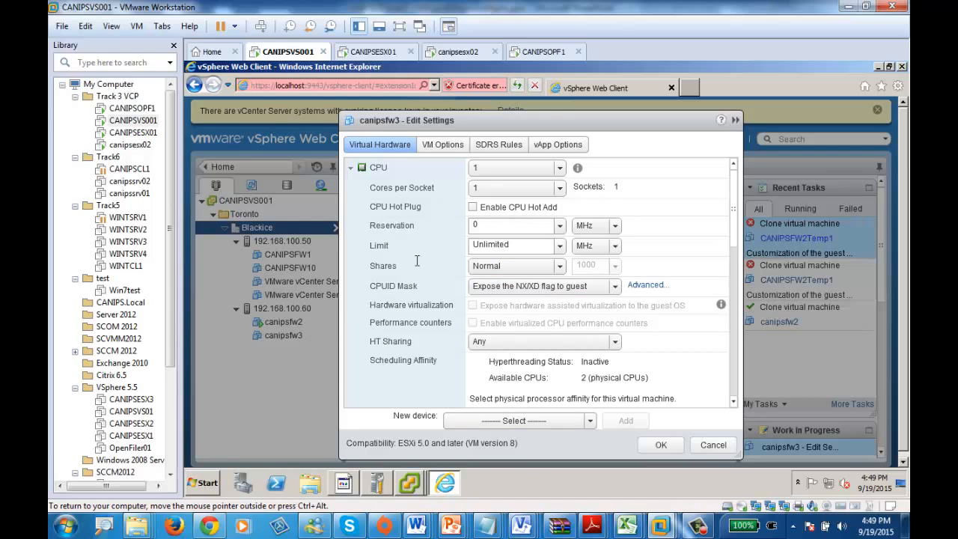
Step: Set the CPU reservation of canipsfw3 to 2 MHz
click(502, 226)
drag(508, 225, 424, 227)
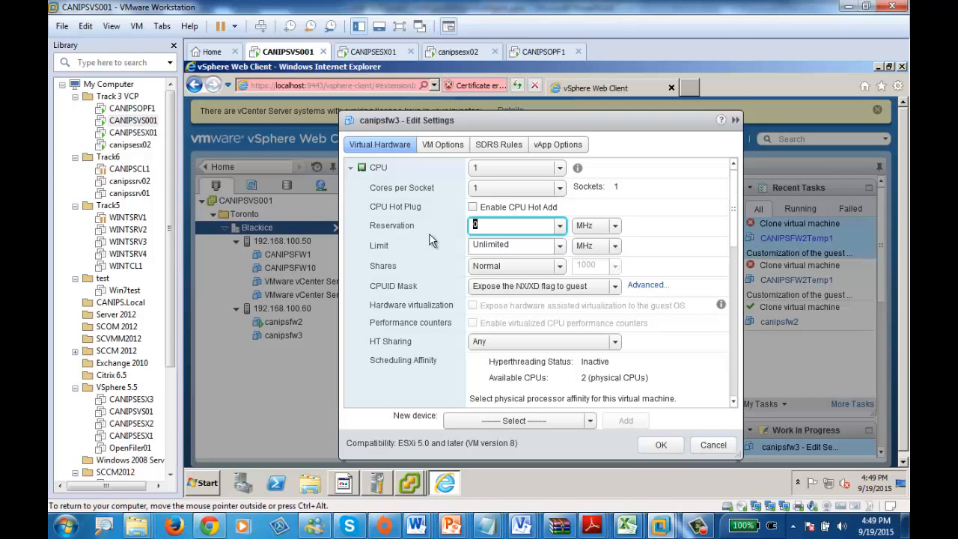
text(2)
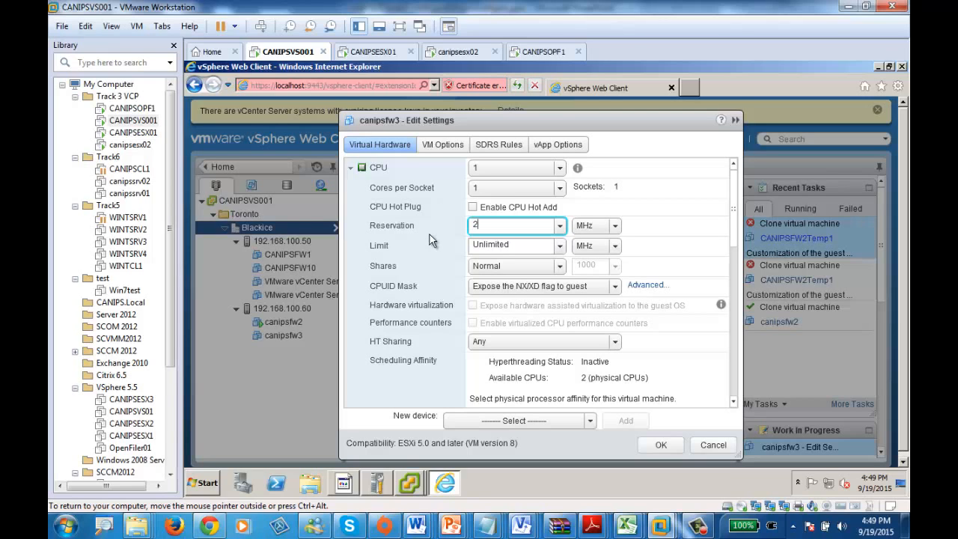
Step: Examine the available CPU limit values and the choices for the number of CPUs
click(524, 247)
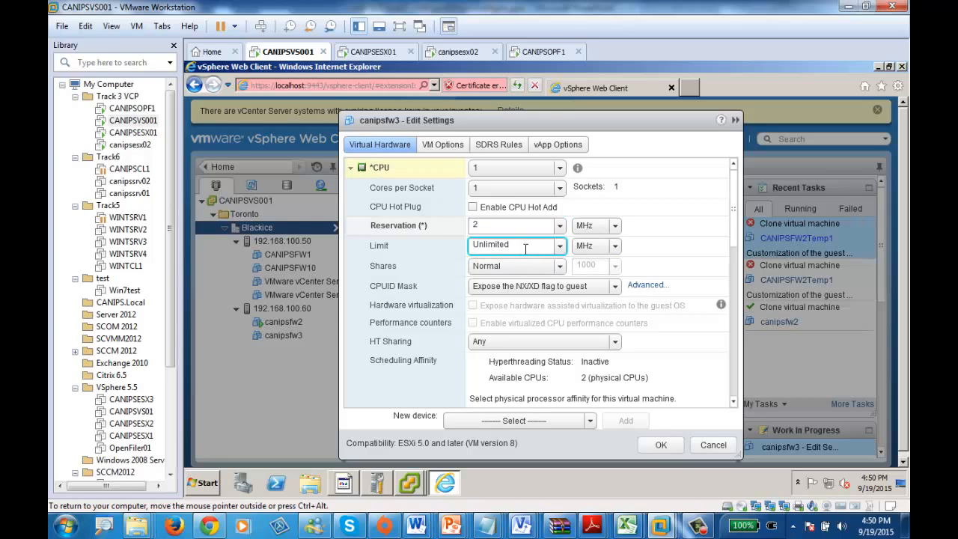
click(557, 248)
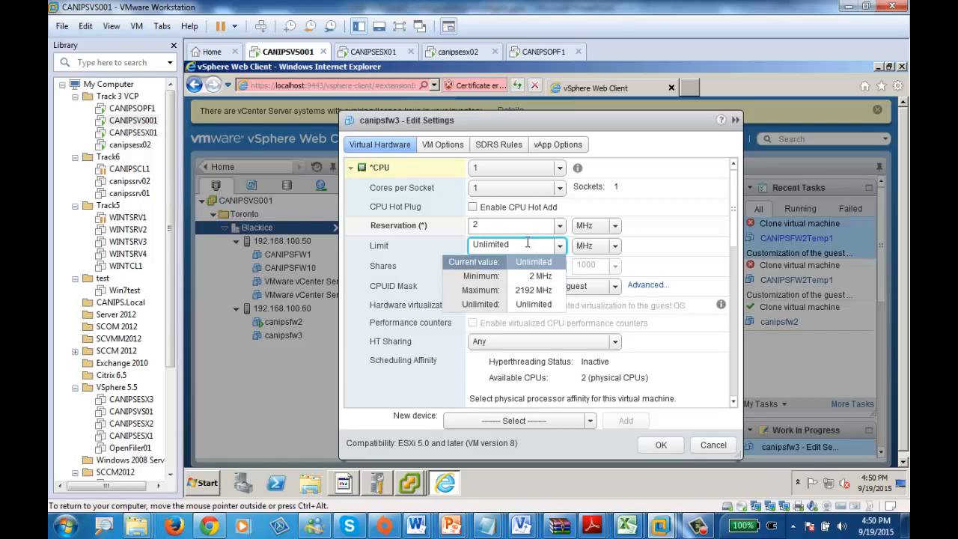
click(410, 250)
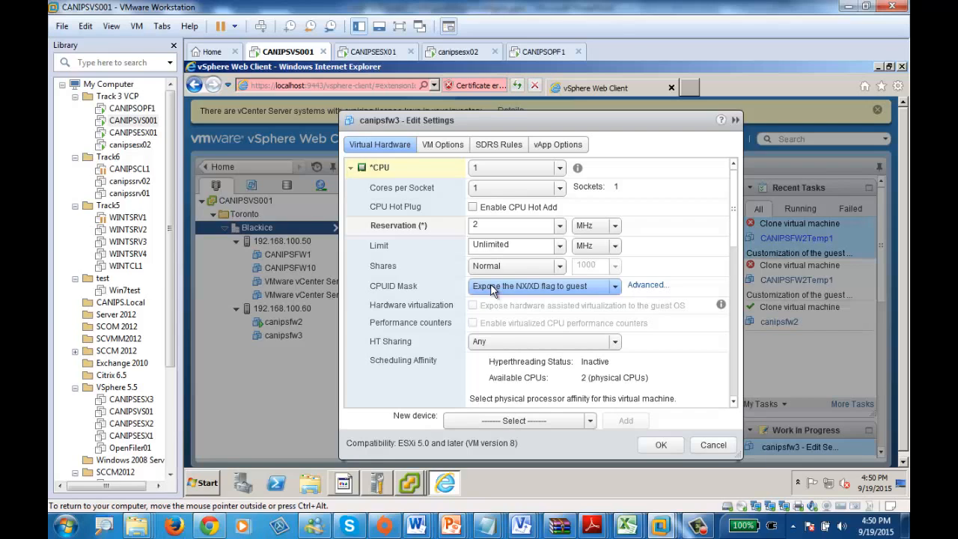
click(563, 168)
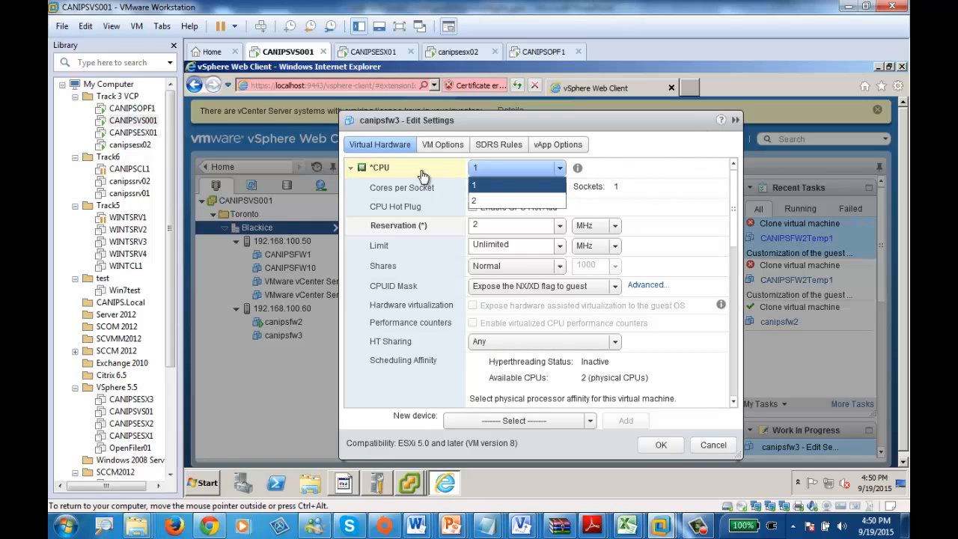
Step: Collapse the CPU details and set the memory reservation of canipsfw3 to 1024 MB
click(352, 172)
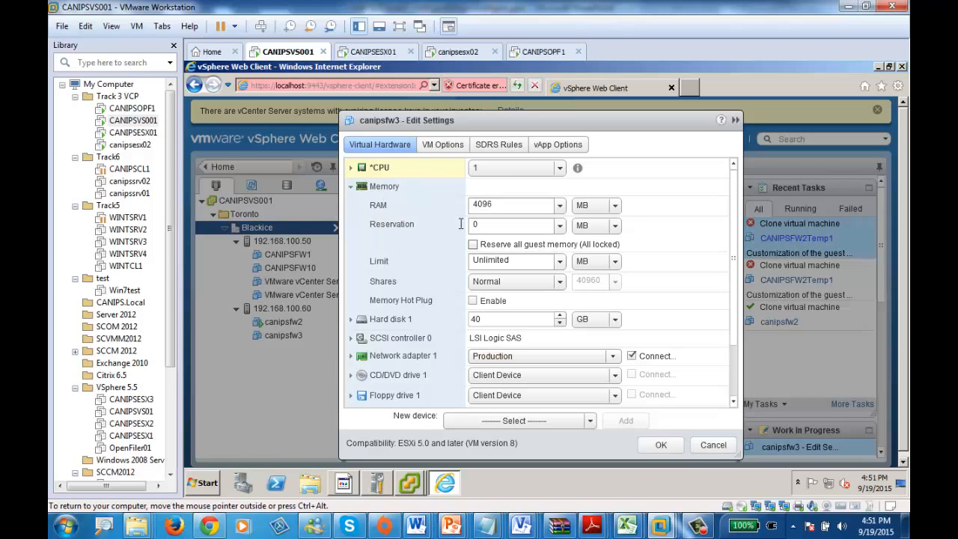
click(514, 225)
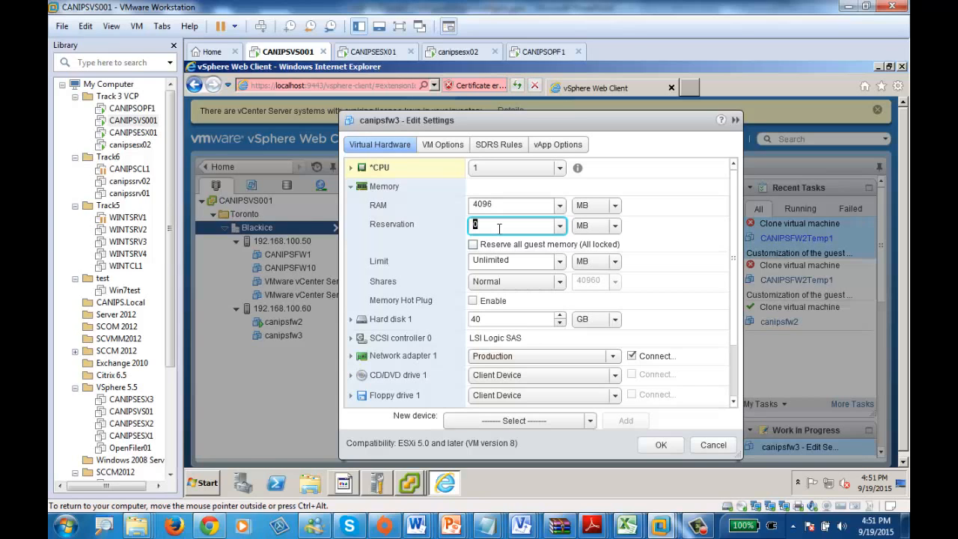
click(518, 203)
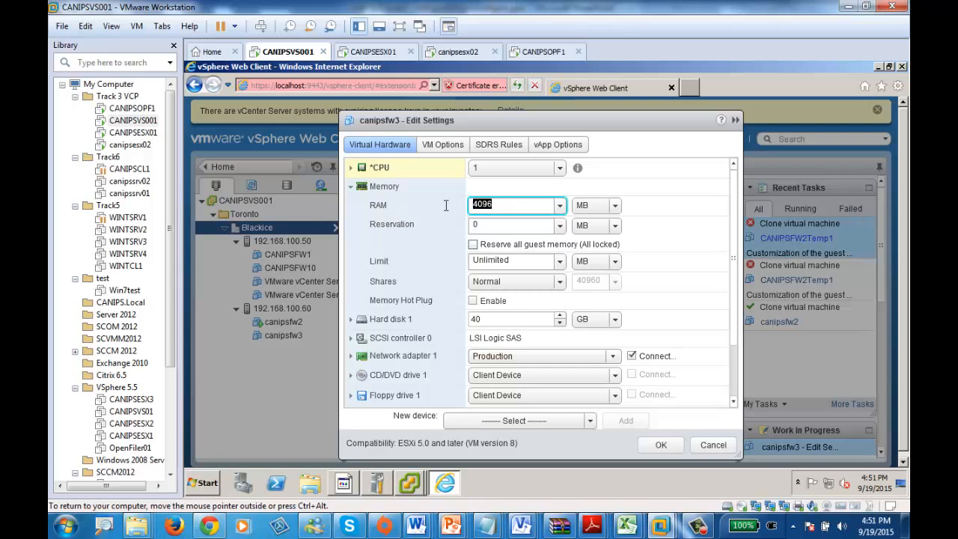
click(503, 225)
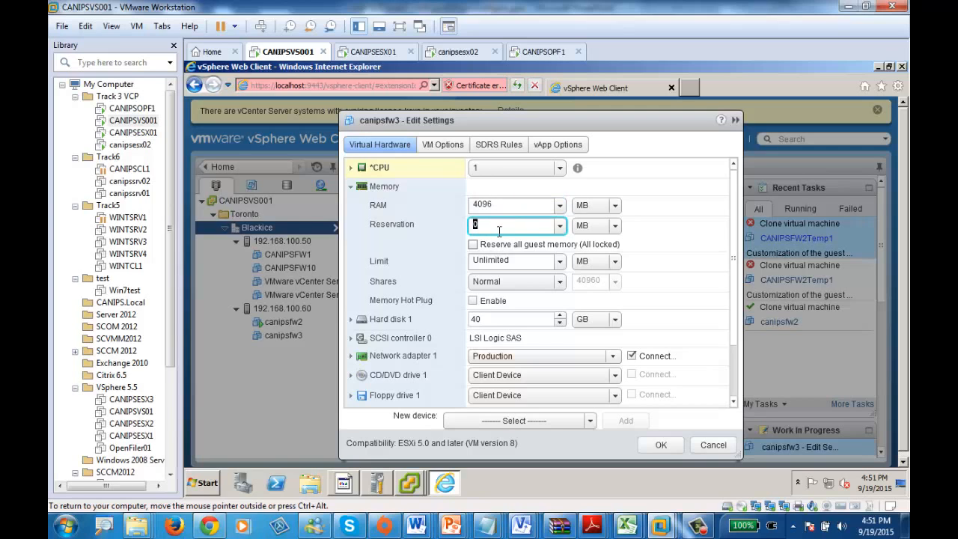
text(1024)
Step: Try to set the memory limit to 2048 MB, return it to Unlimited, and check the allowed limit range
click(559, 264)
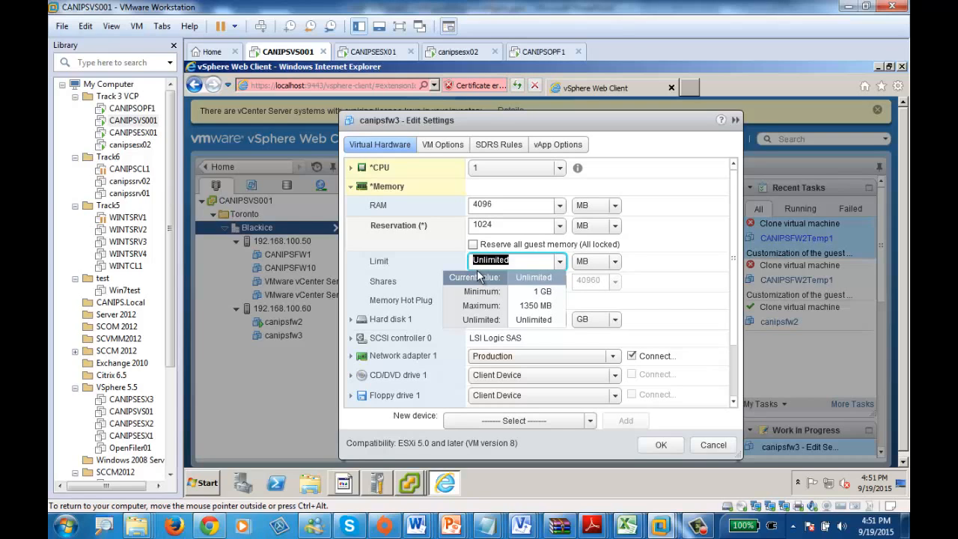
text(20)
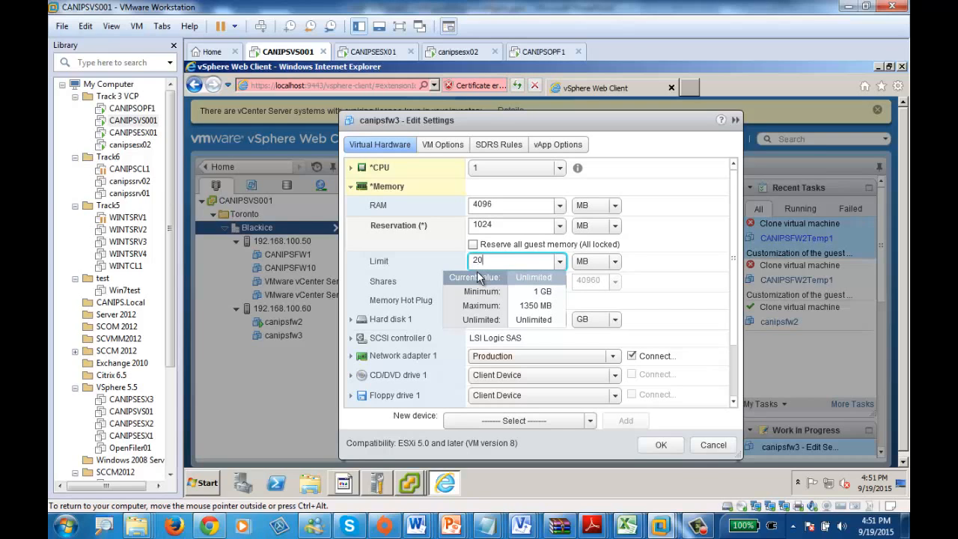
text(48)
click(478, 277)
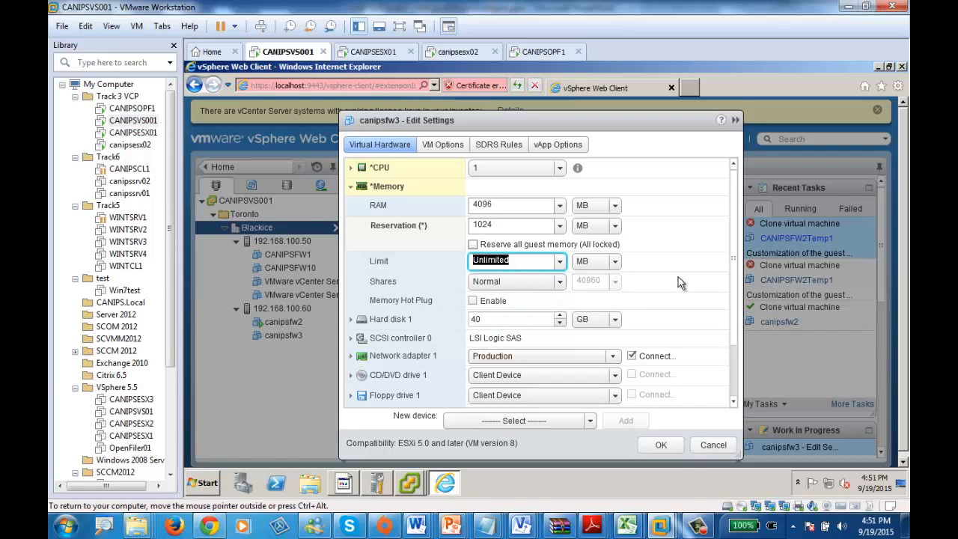
click(560, 261)
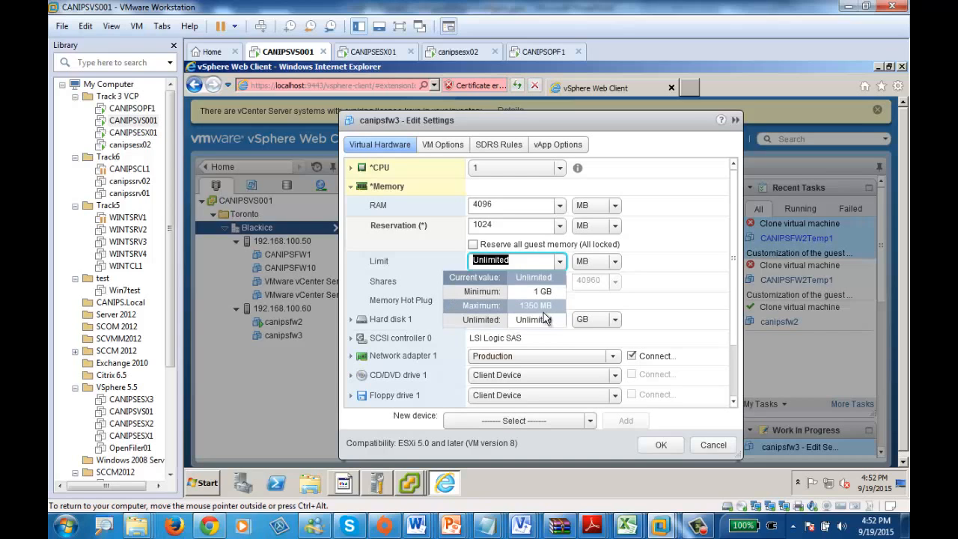
click(504, 226)
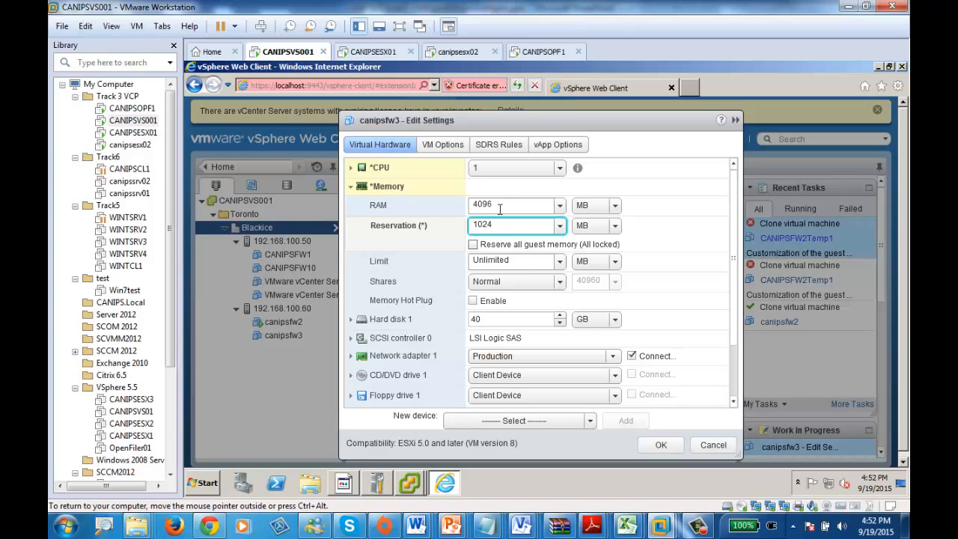
Step: Discard the pending canipsfw3 settings and switch to the CANIPSFW1 Virtual Machine Properties in the vSphere Client
drag(500, 225, 472, 224)
click(713, 446)
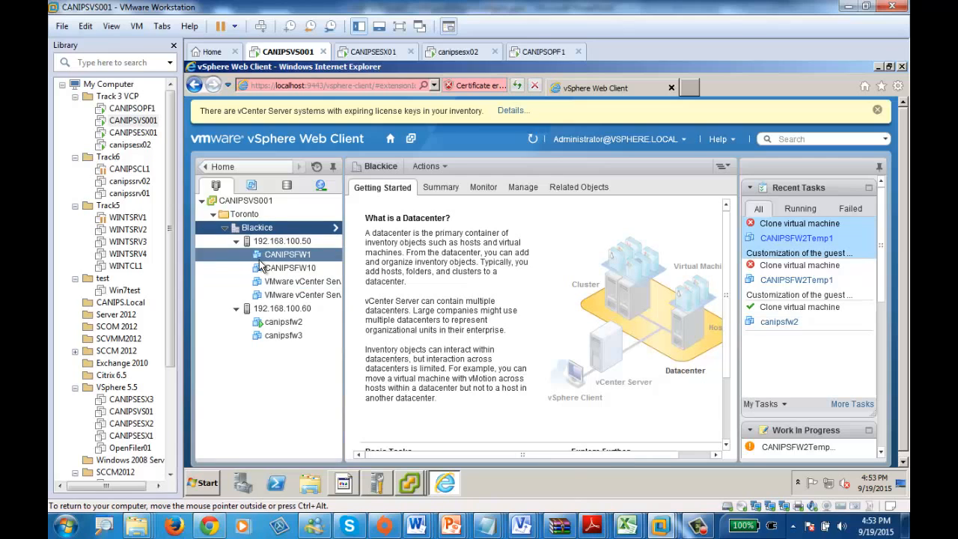
click(422, 492)
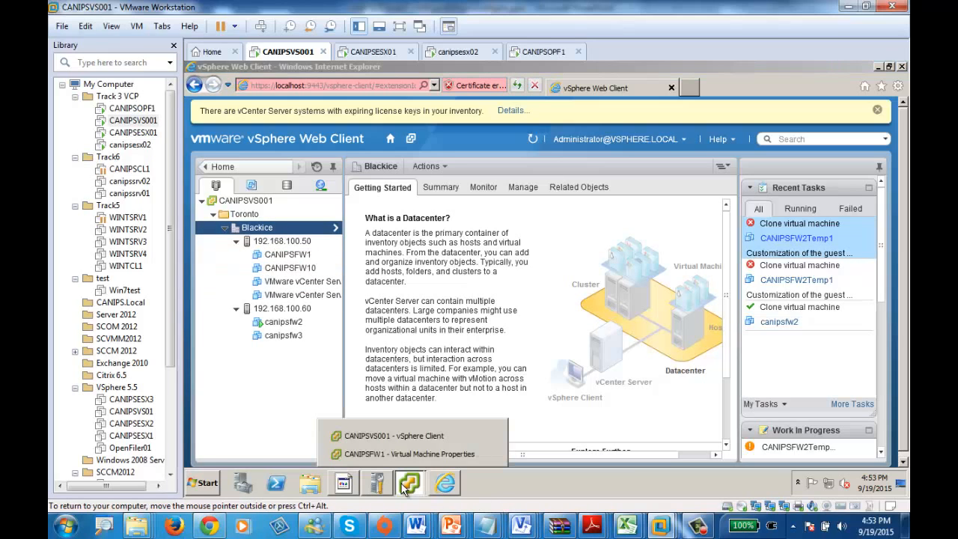
click(419, 443)
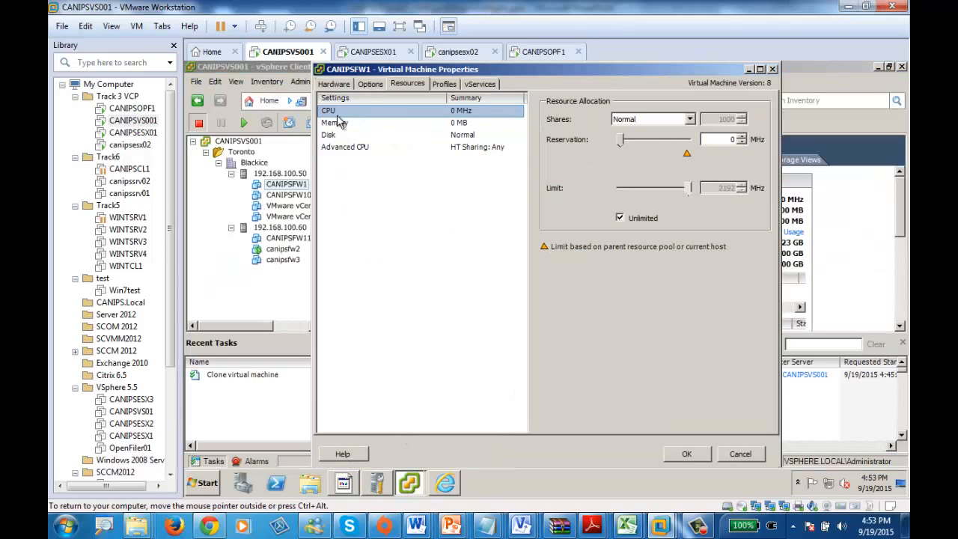
Step: Try the Custom, High, Normal and Low levels for the CPU shares of CANIPSFW1
click(652, 122)
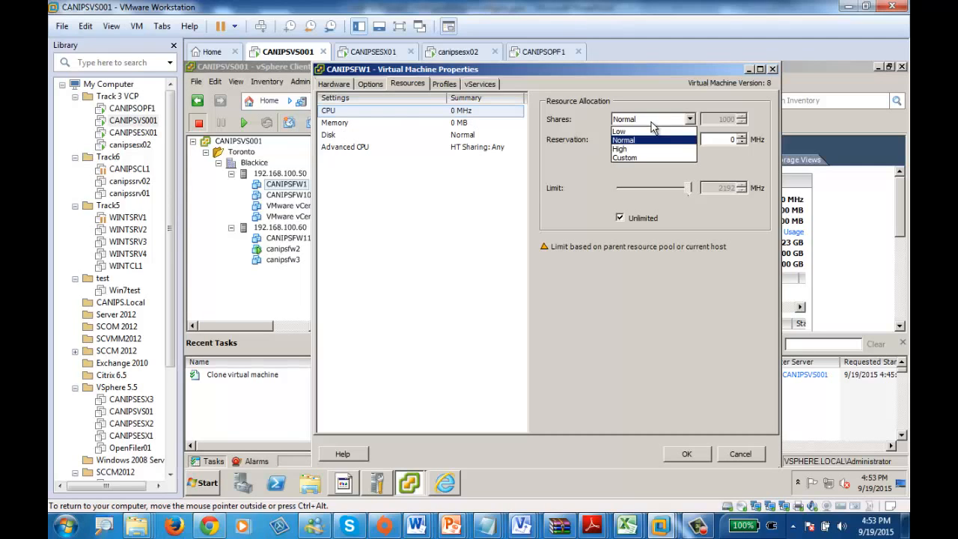
click(630, 157)
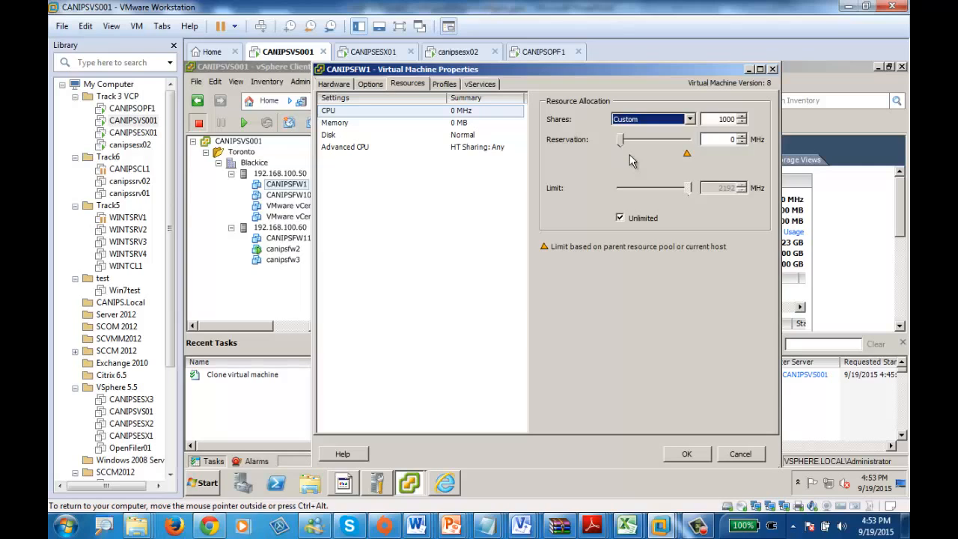
double_click(719, 118)
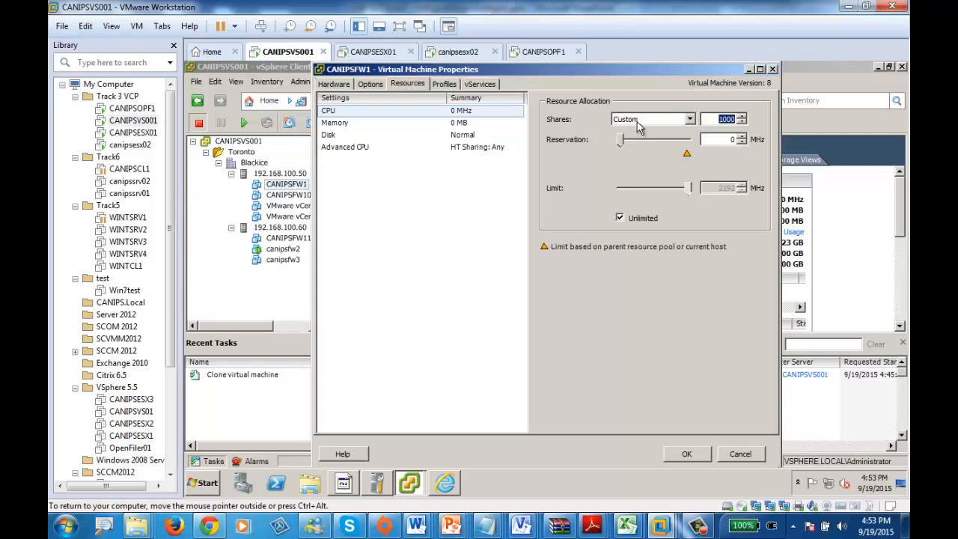
click(690, 120)
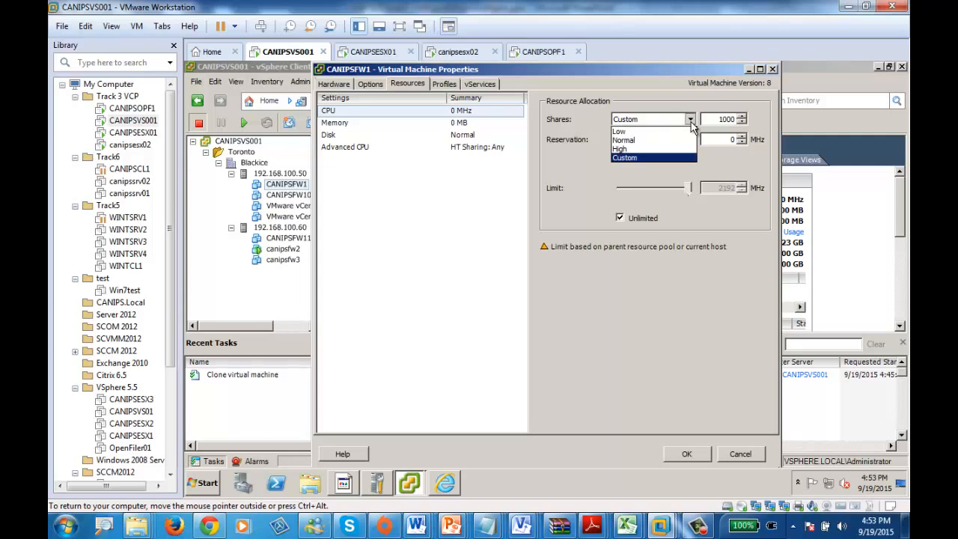
click(643, 149)
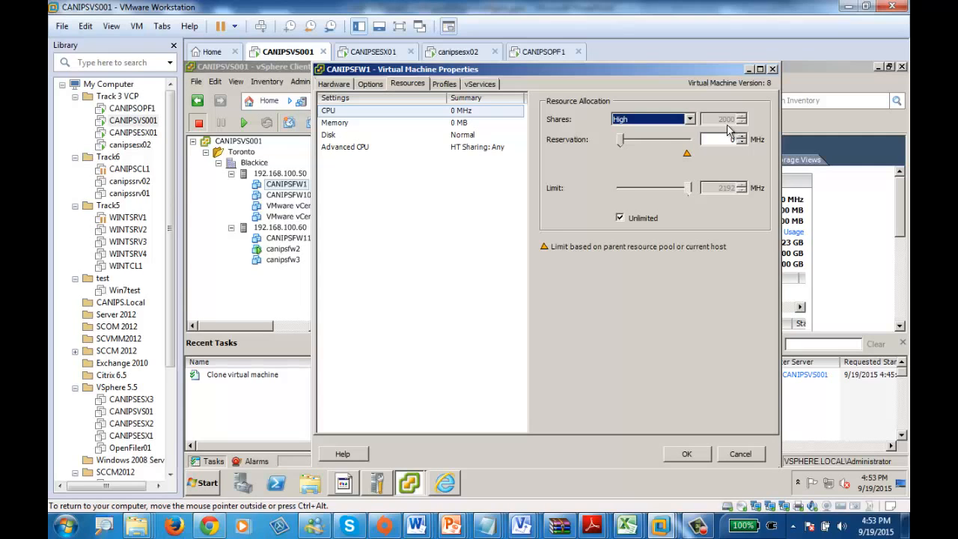
click(635, 121)
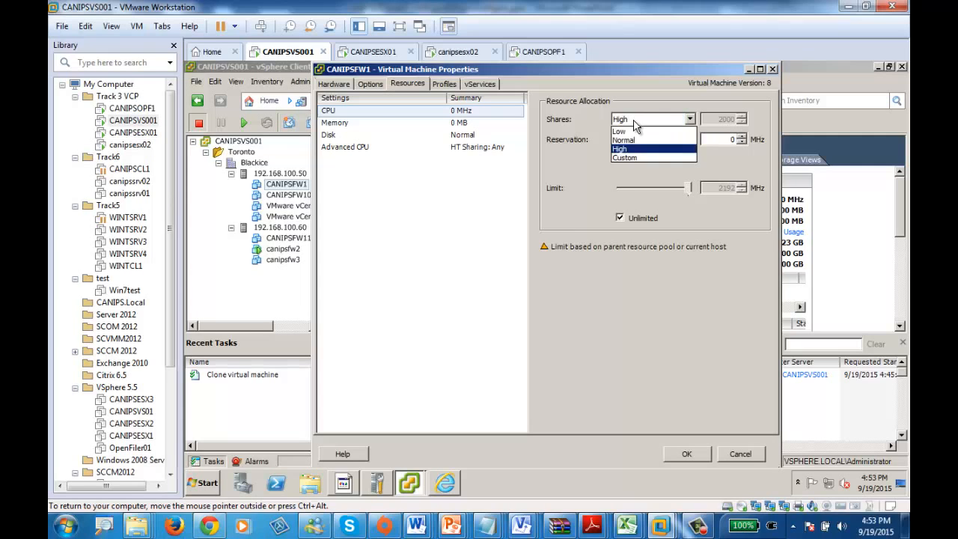
click(635, 140)
click(658, 119)
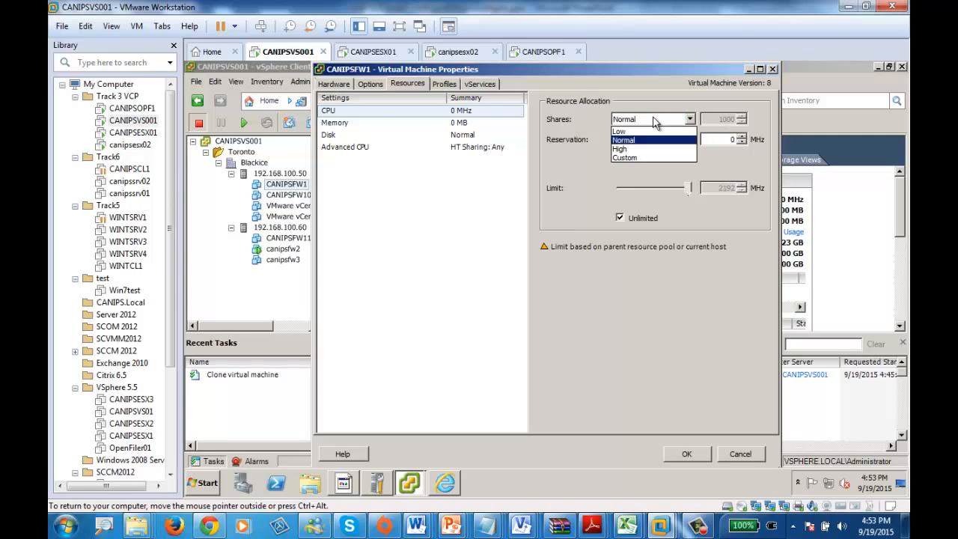
click(642, 132)
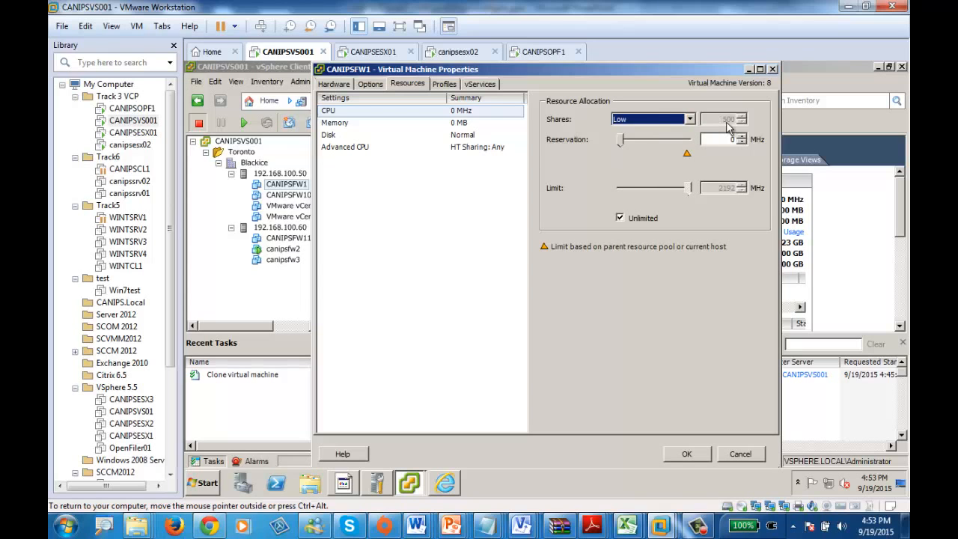
Step: Examine the memory resource allocation of CANIPSFW1 and close its properties without saving
click(445, 485)
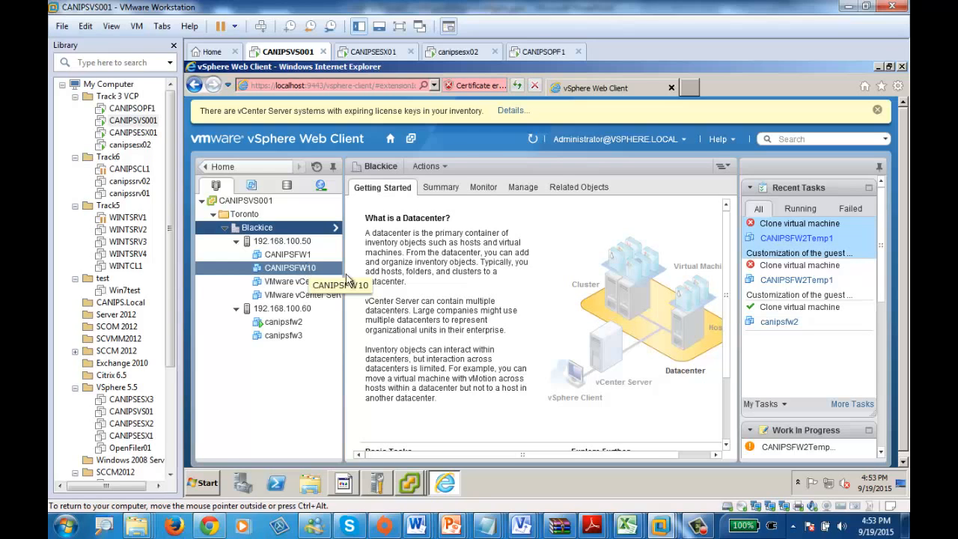
click(410, 487)
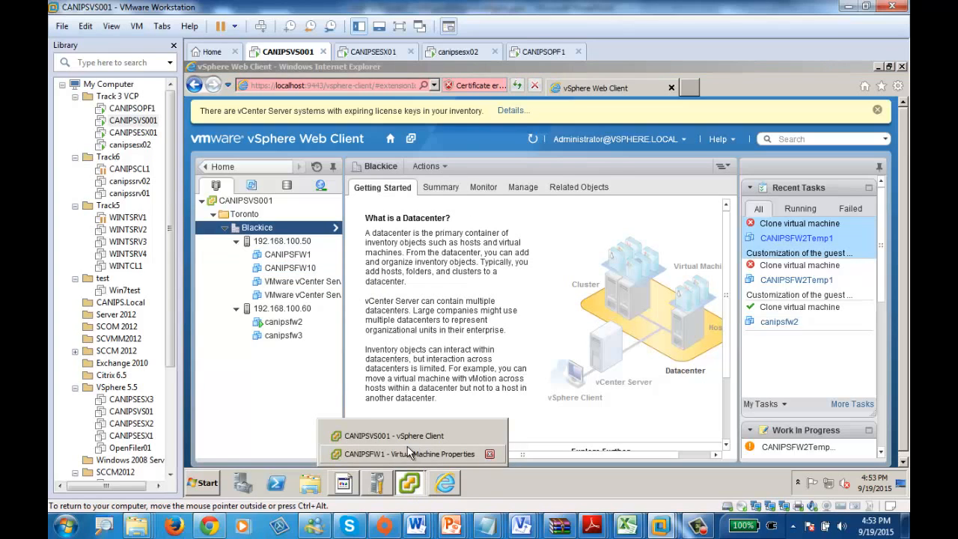
click(408, 449)
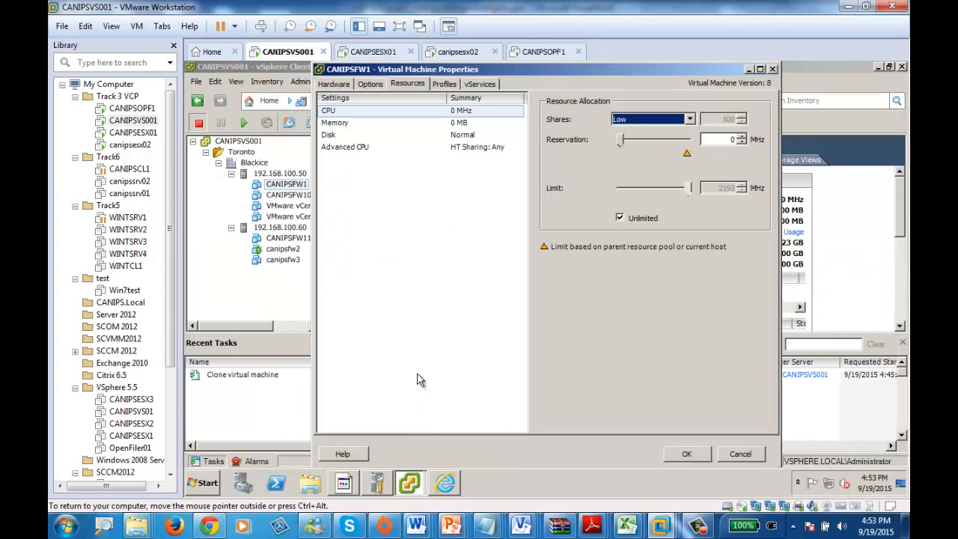
click(336, 125)
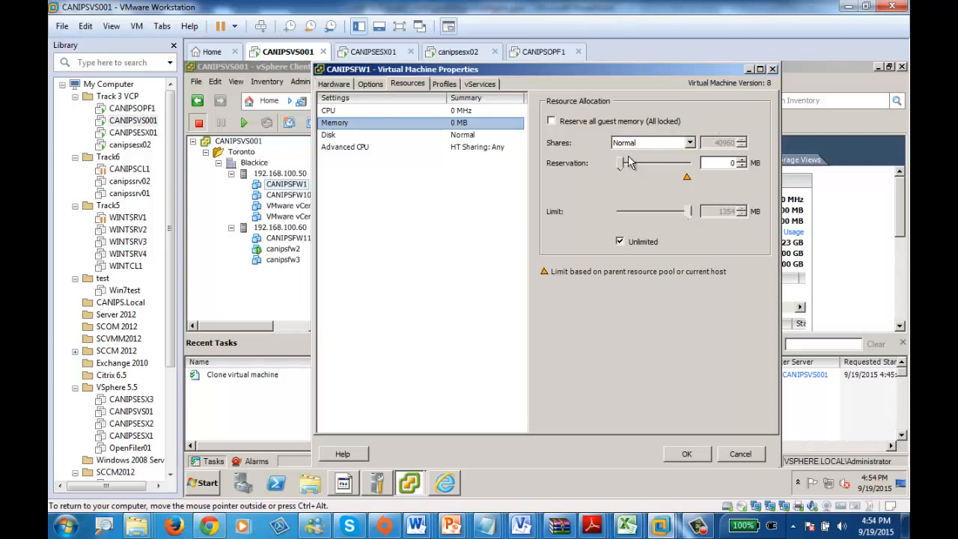
click(774, 68)
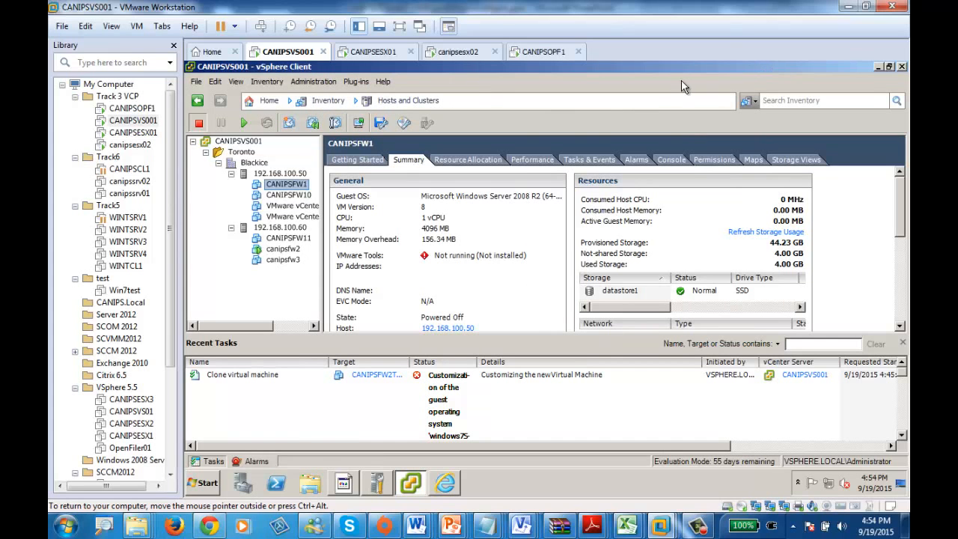
click(253, 162)
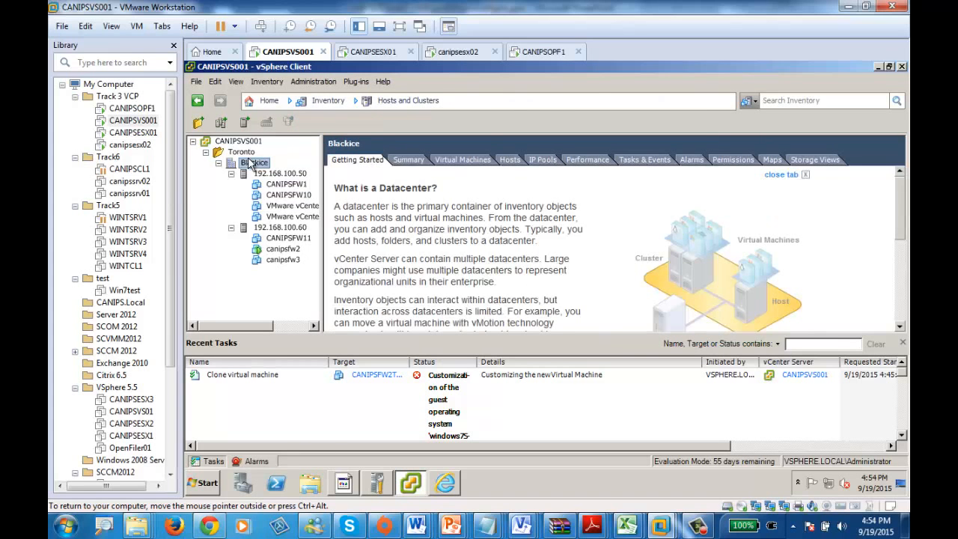
click(290, 174)
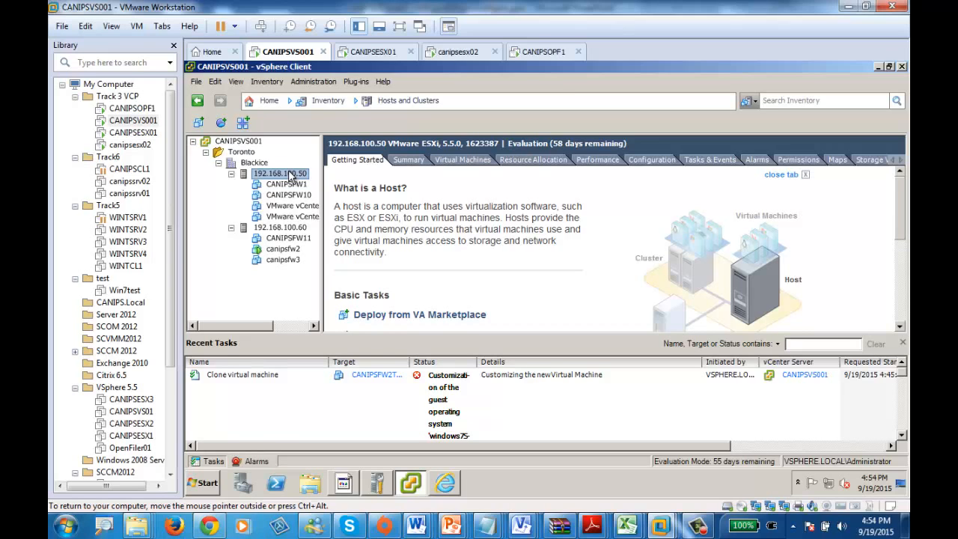
right_click(290, 176)
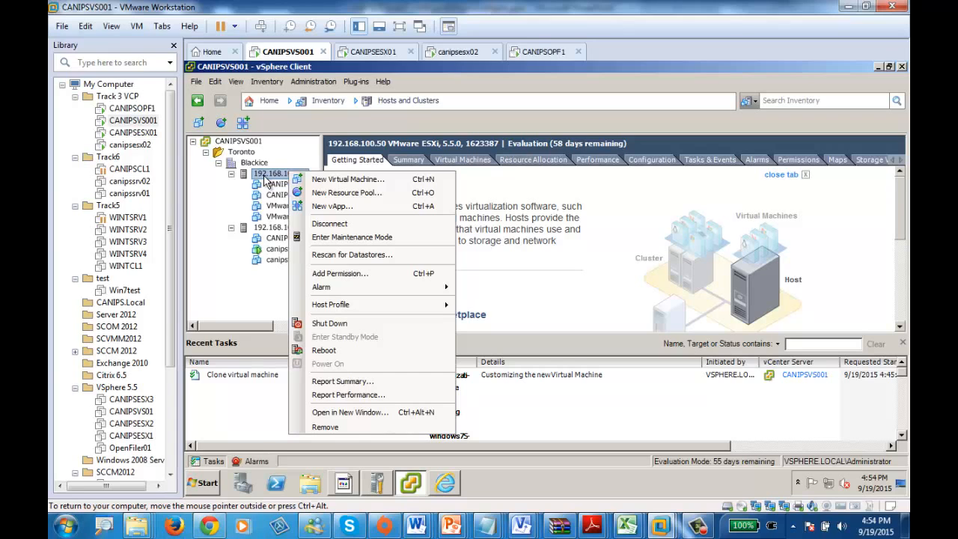
click(332, 206)
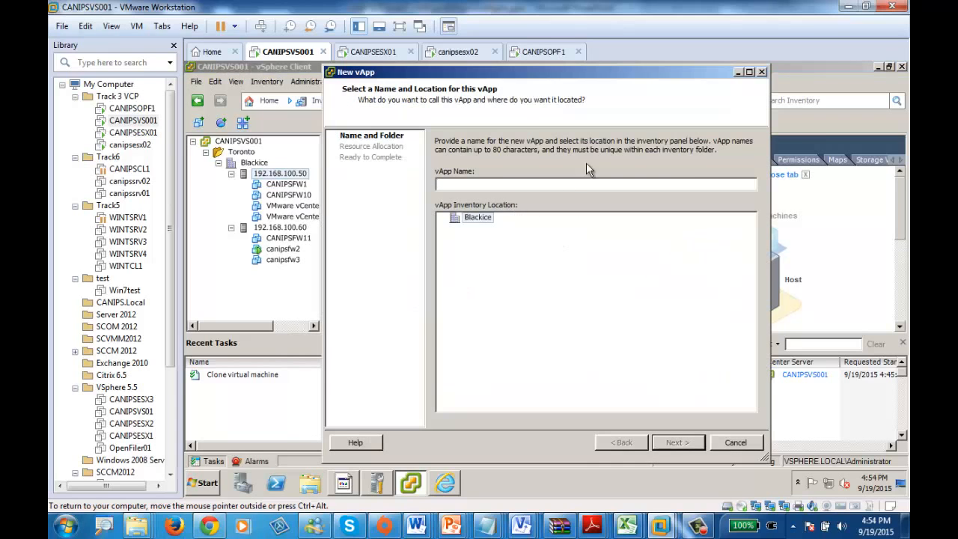
click(762, 72)
Step: Start creating a new resource pool on host 192.168.100.50
right_click(286, 176)
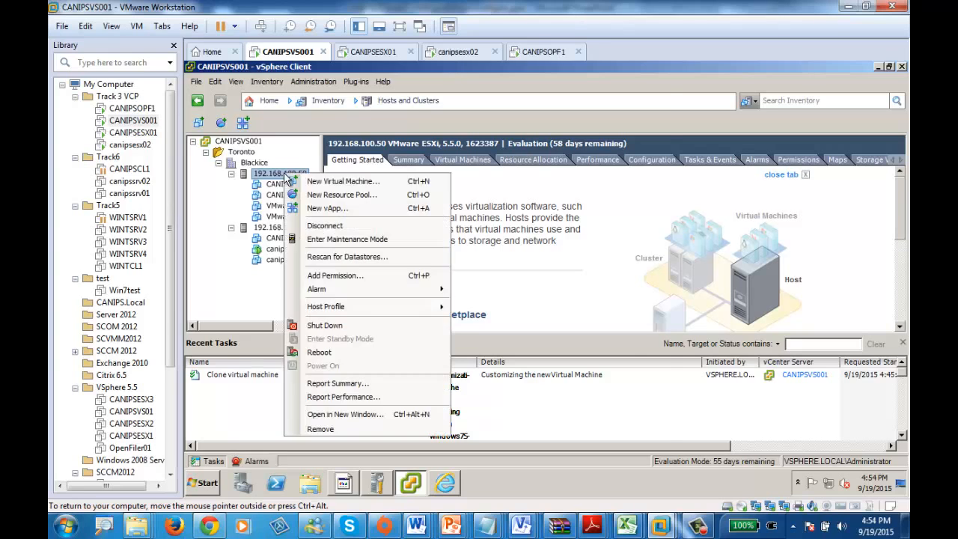
click(338, 196)
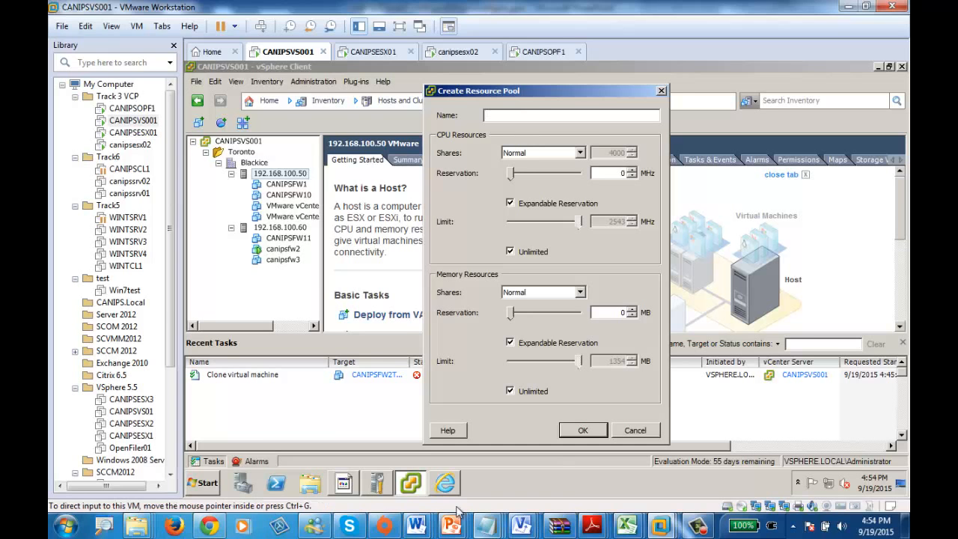
Step: Switch to the vSphere Web Client and look through the vCenter actions of host 192.168.100.50 for a resource pool command
click(446, 482)
click(288, 245)
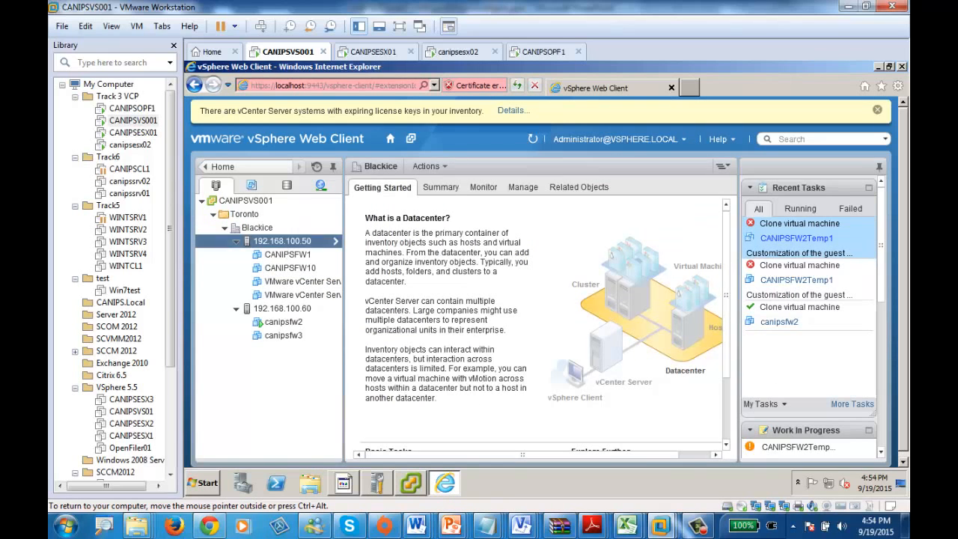
right_click(287, 247)
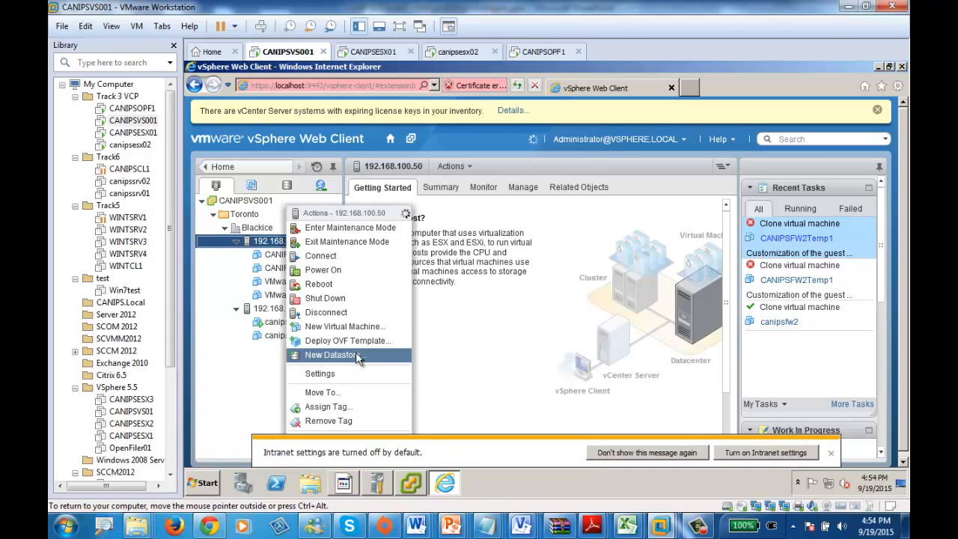
click(831, 453)
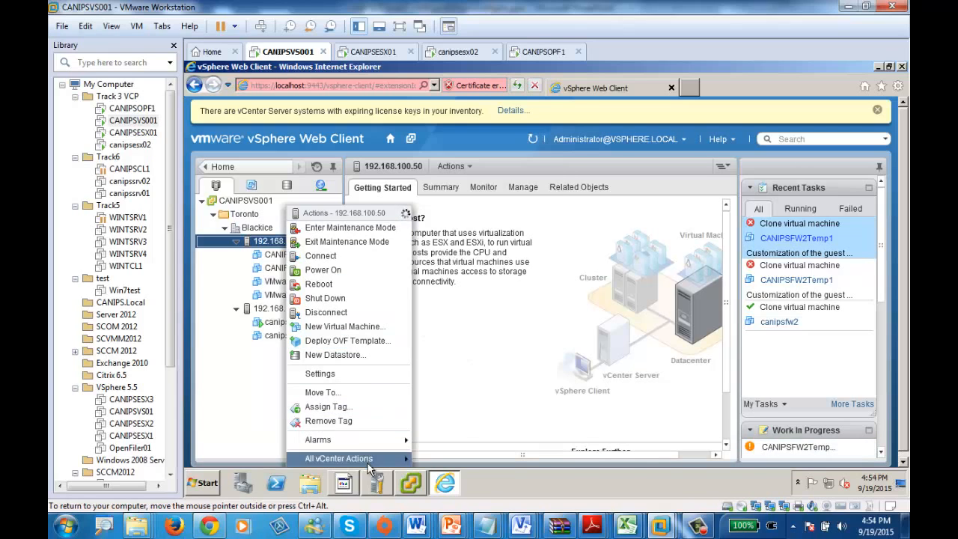
mouse_move(357, 459)
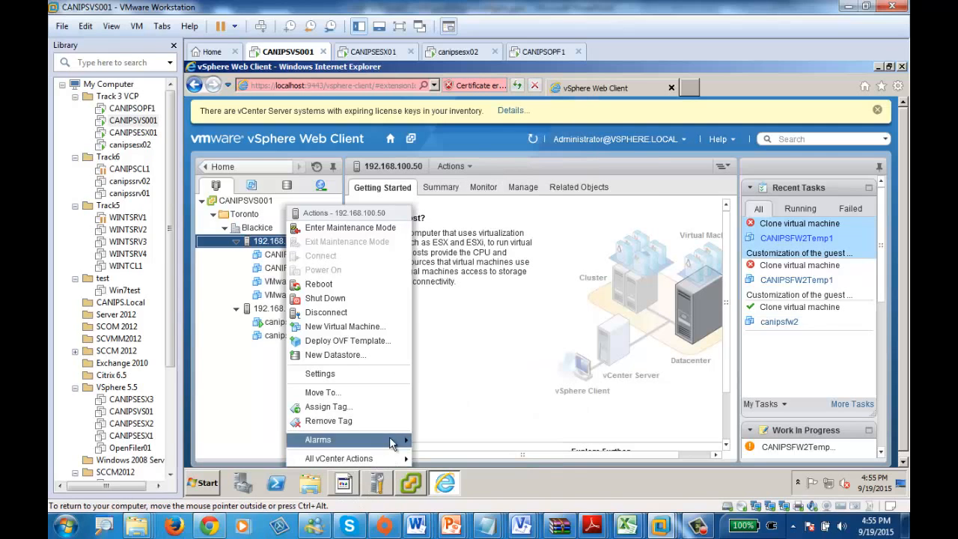
mouse_move(386, 443)
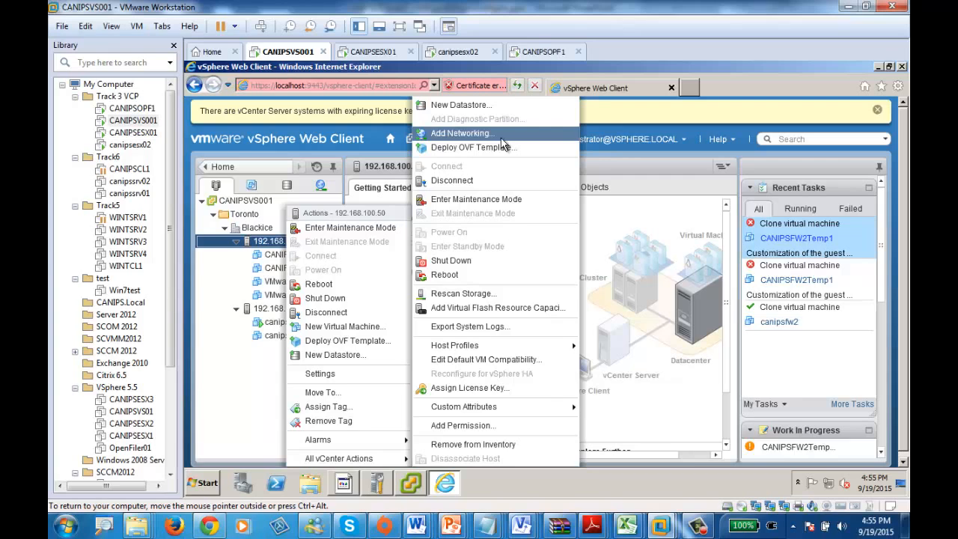
click(269, 427)
Step: Open the object view of host 192.168.100.50, list its top level objects, and check its available actions
double_click(278, 244)
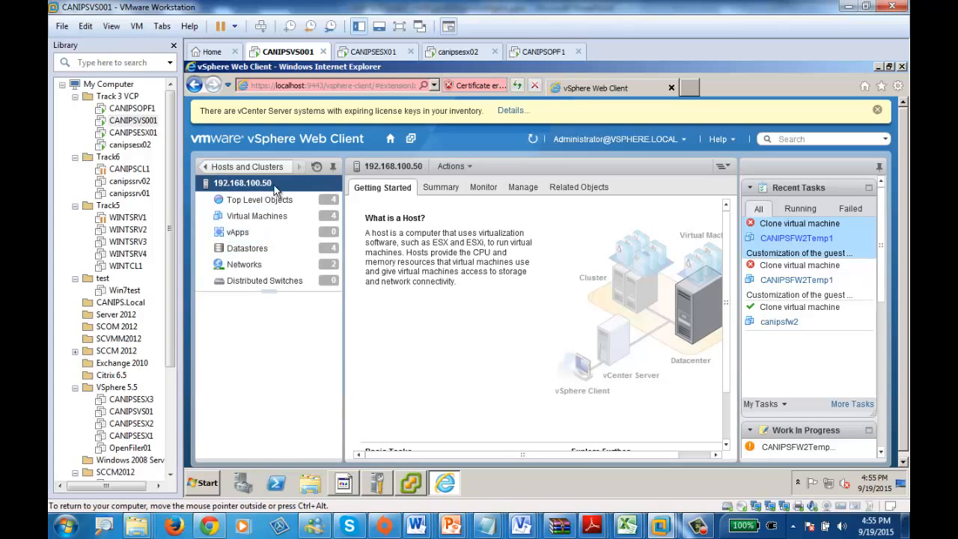
right_click(258, 190)
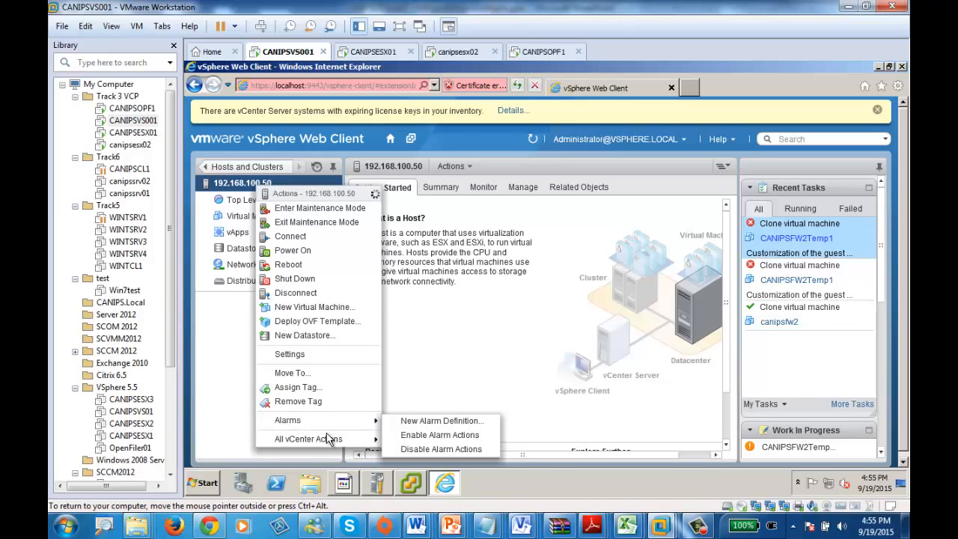
mouse_move(332, 437)
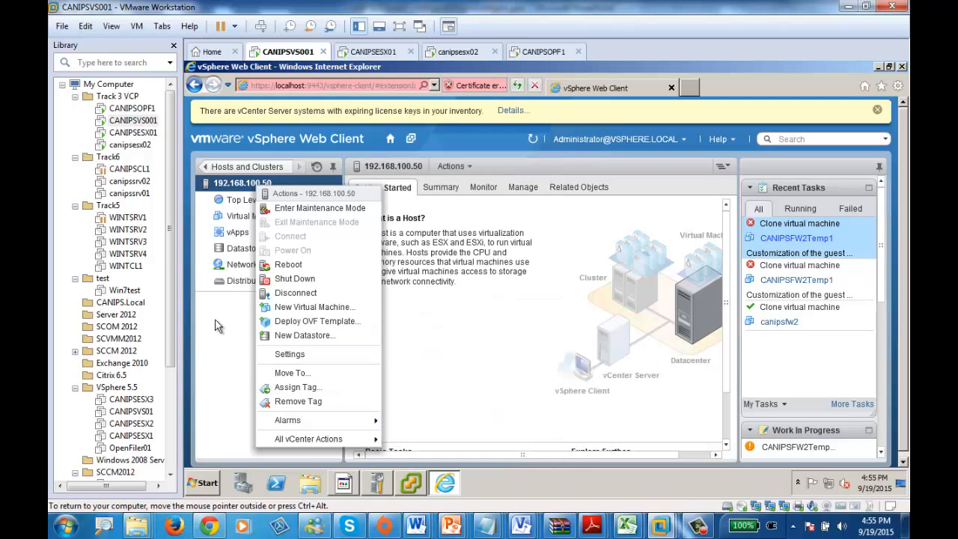
click(241, 344)
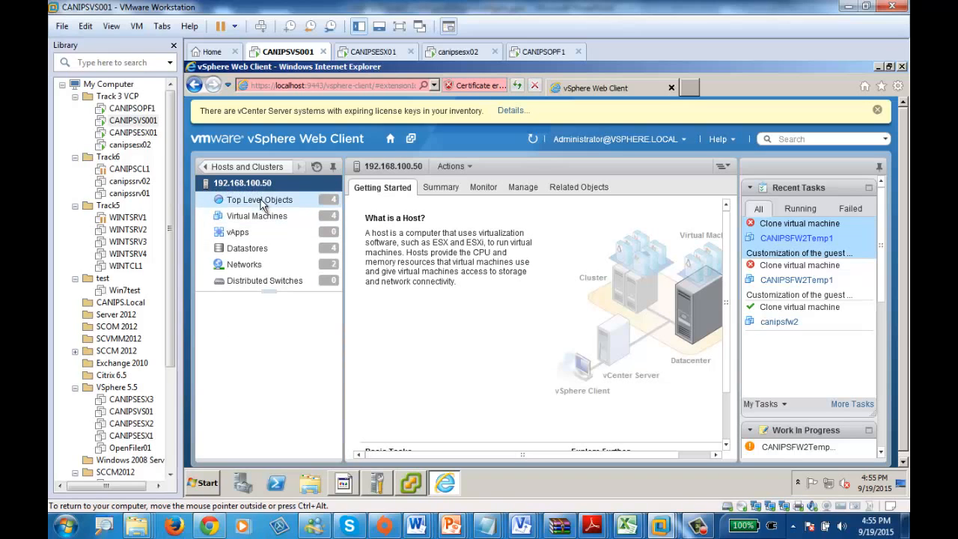
click(257, 203)
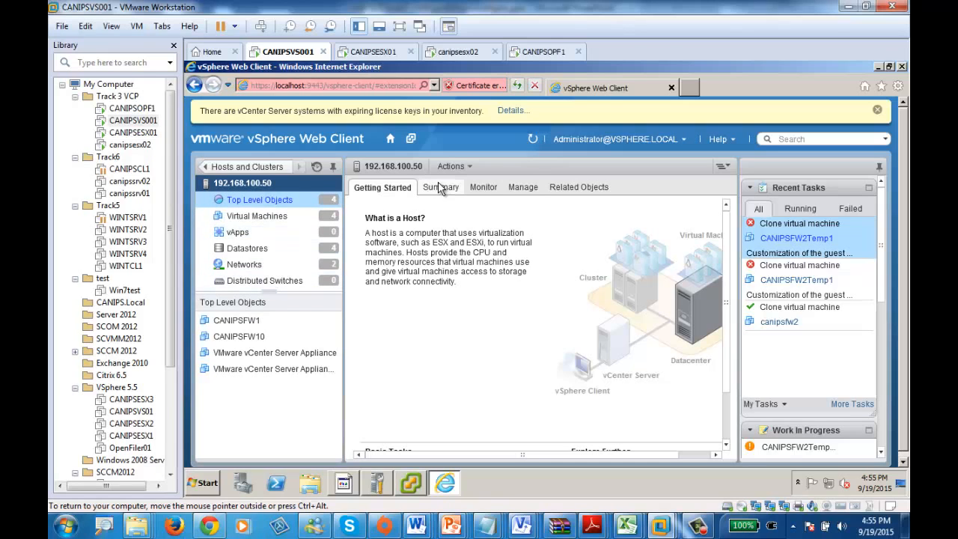
click(470, 166)
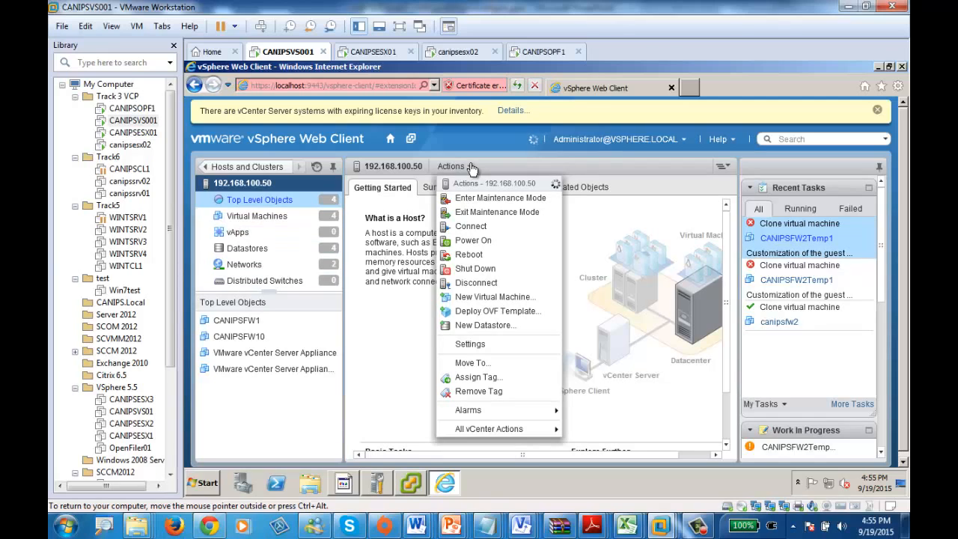
click(388, 341)
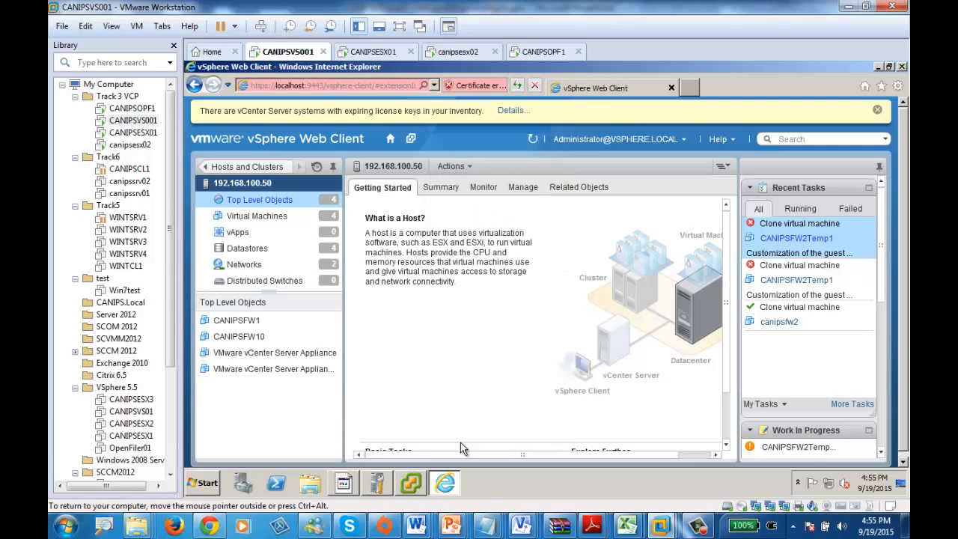
Step: Back in the vSphere Client, name the new resource pool "Exchange Servers" and give it High CPU shares with a 50 MHz reservation
click(411, 484)
click(504, 114)
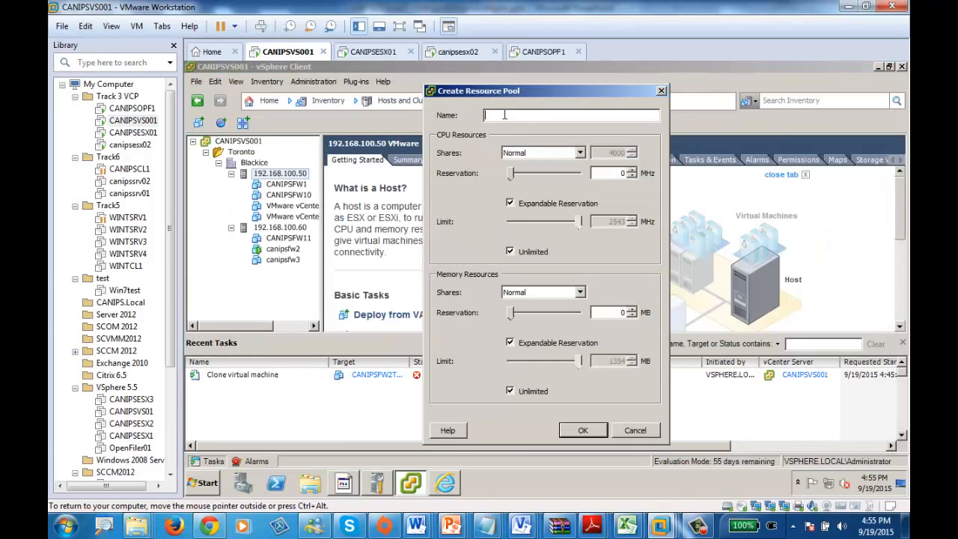
text(Exchange Servers)
click(583, 153)
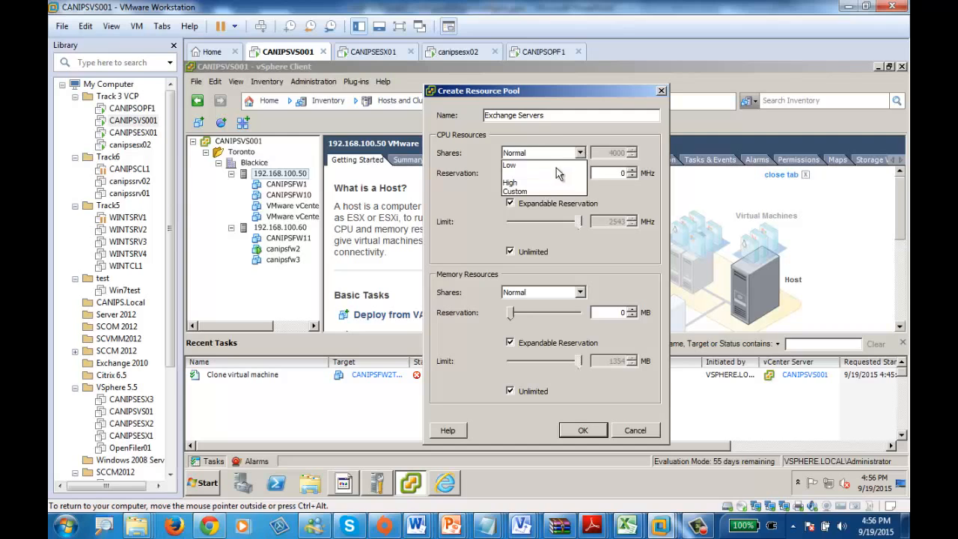
click(524, 181)
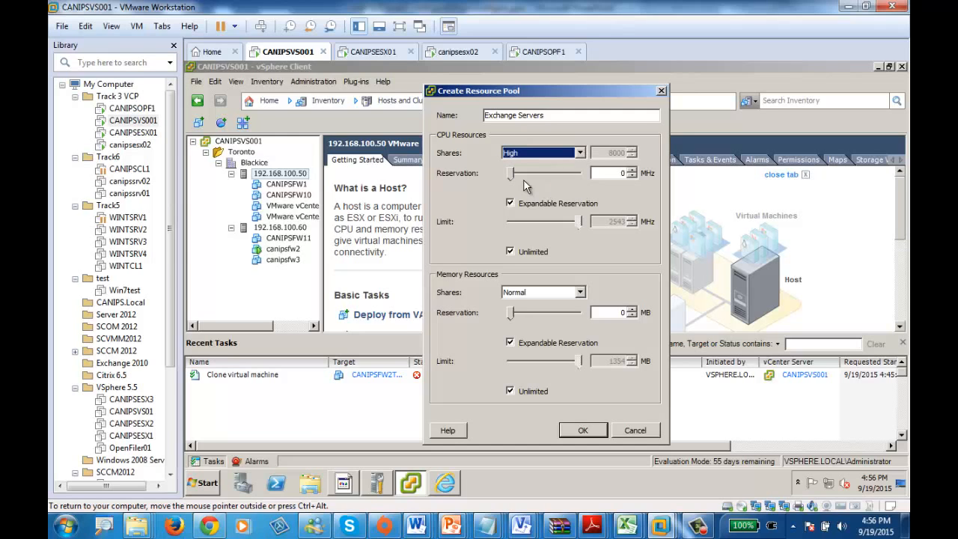
mouse_move(510, 173)
mouse_down()
mouse_move(615, 178)
mouse_move(514, 181)
mouse_up()
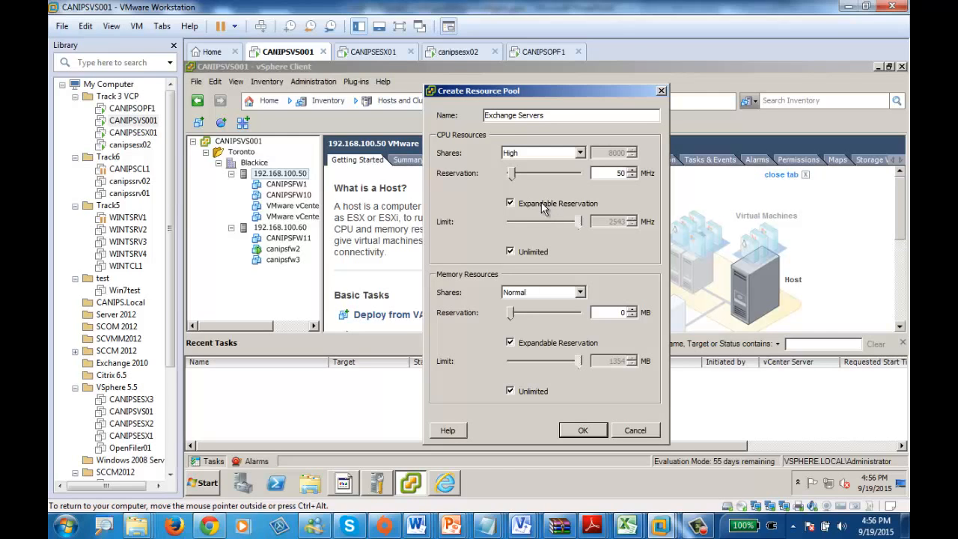
Step: Set the pool's memory shares to High with a reservation of about 429 MB and create the pool
click(542, 295)
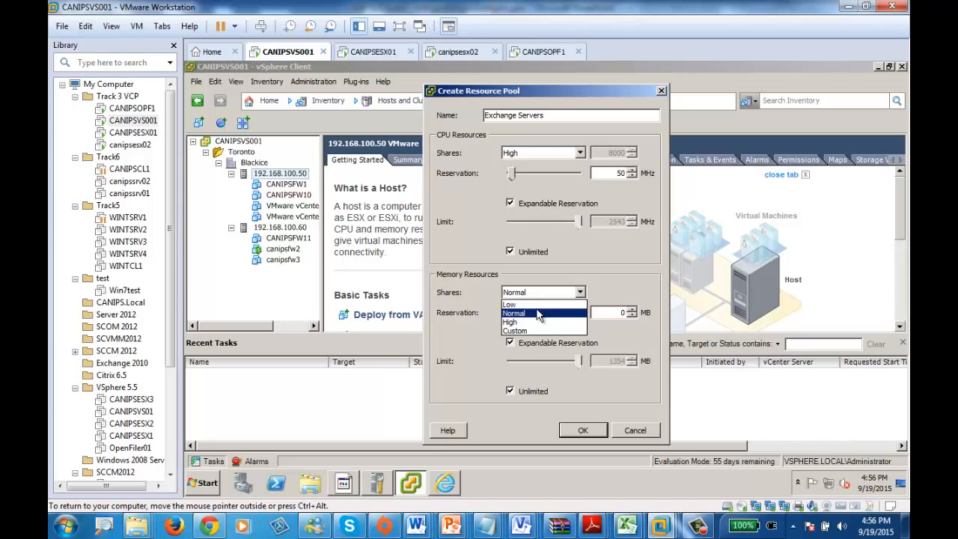
click(536, 330)
click(539, 292)
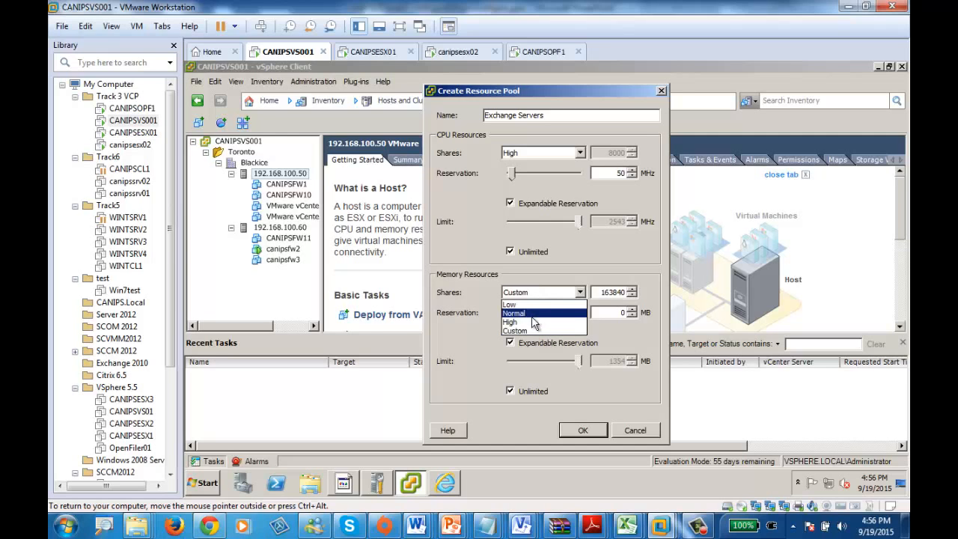
click(533, 322)
drag(515, 320, 532, 319)
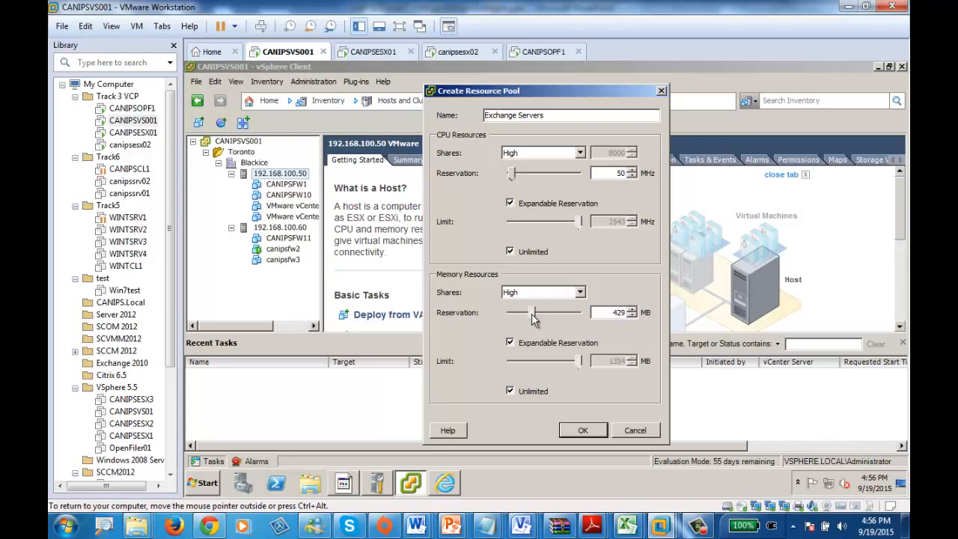
click(581, 431)
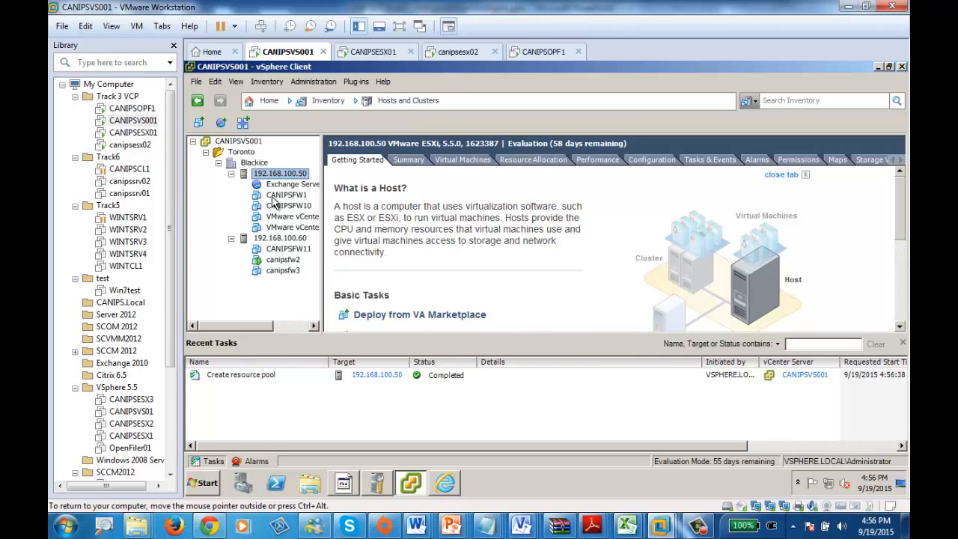
Step: Create a resource pool "IT Dept" on host 192.168.100.60 with High memory shares and a memory reservation of about 1043 MB
click(286, 195)
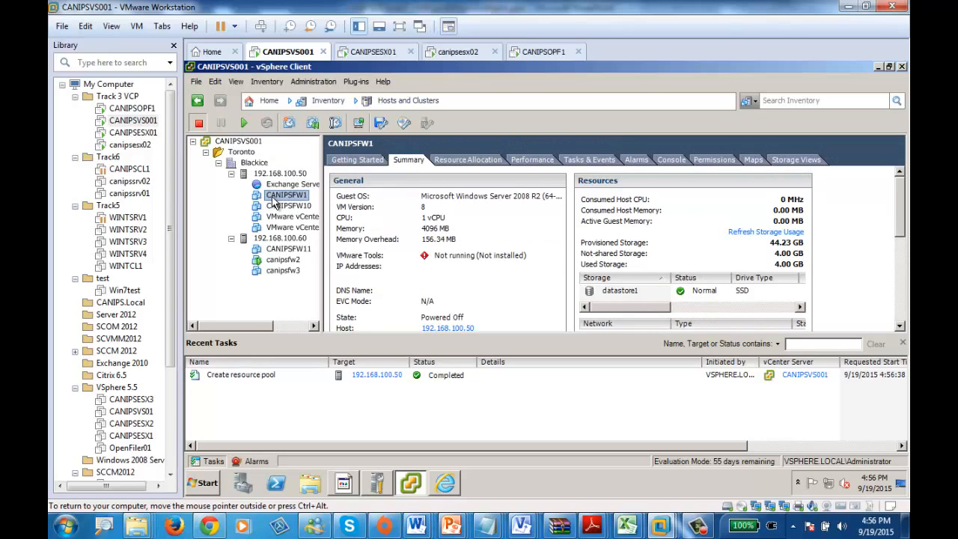
right_click(274, 239)
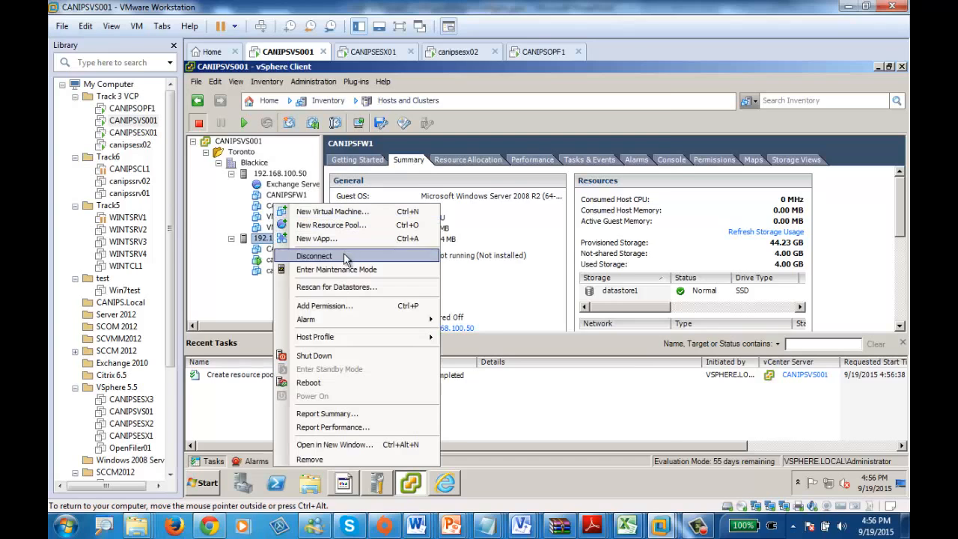
click(344, 224)
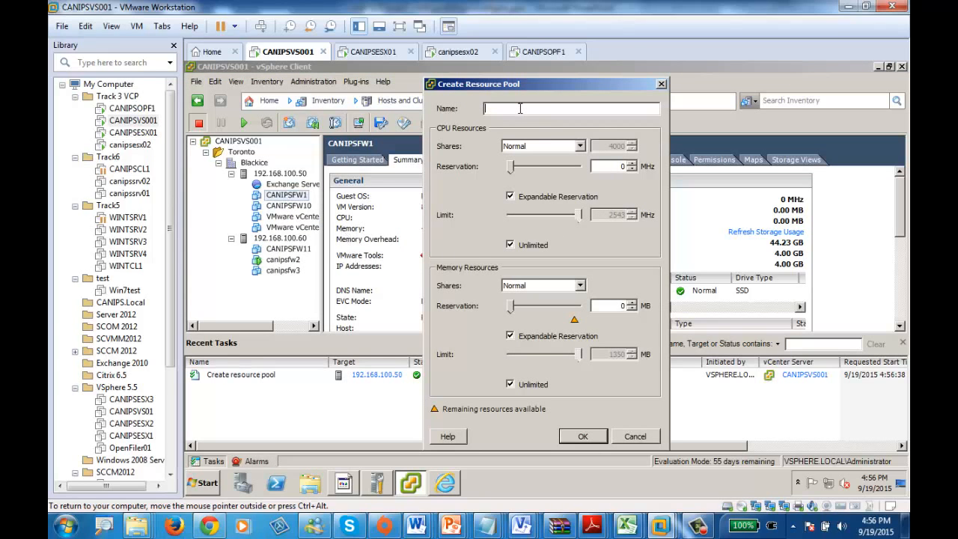
text(IT Dept)
click(552, 288)
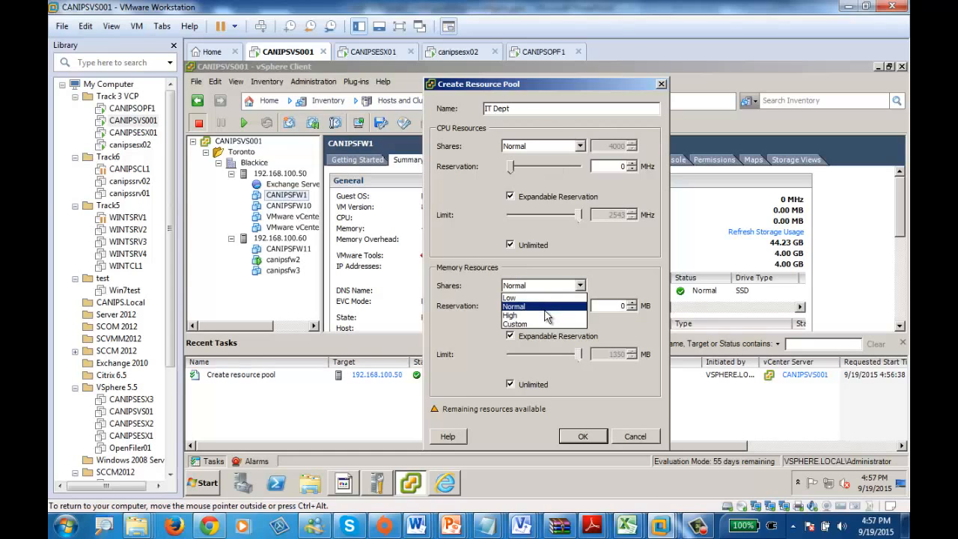
click(545, 315)
drag(512, 307, 567, 315)
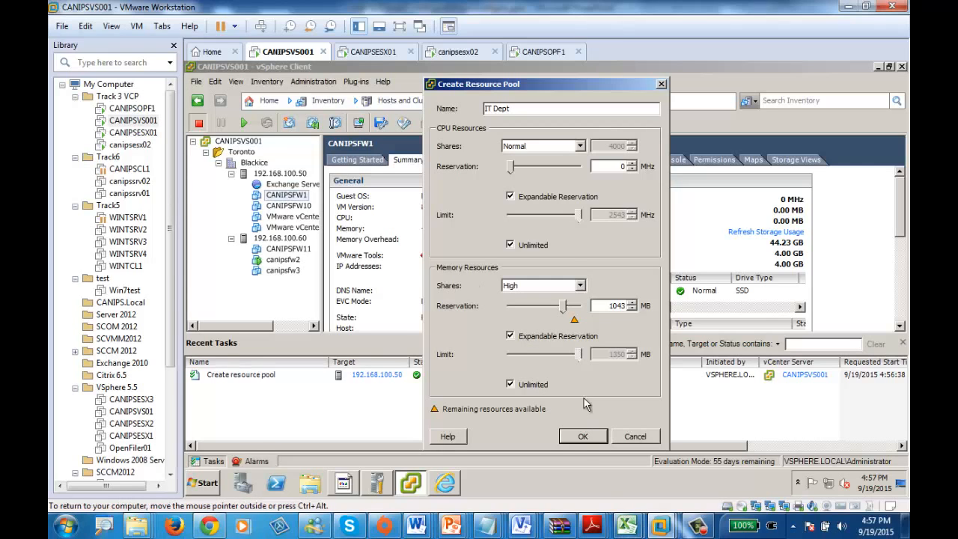
click(583, 437)
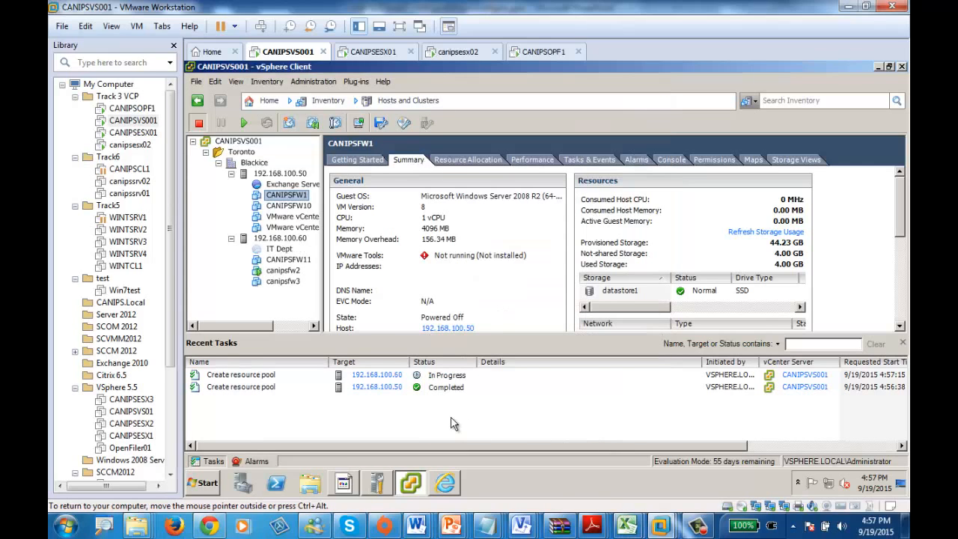
Step: Move virtual machine CANIPSFW11 into the IT Dept resource pool and expand the pool in the inventory
click(271, 194)
right_click(266, 174)
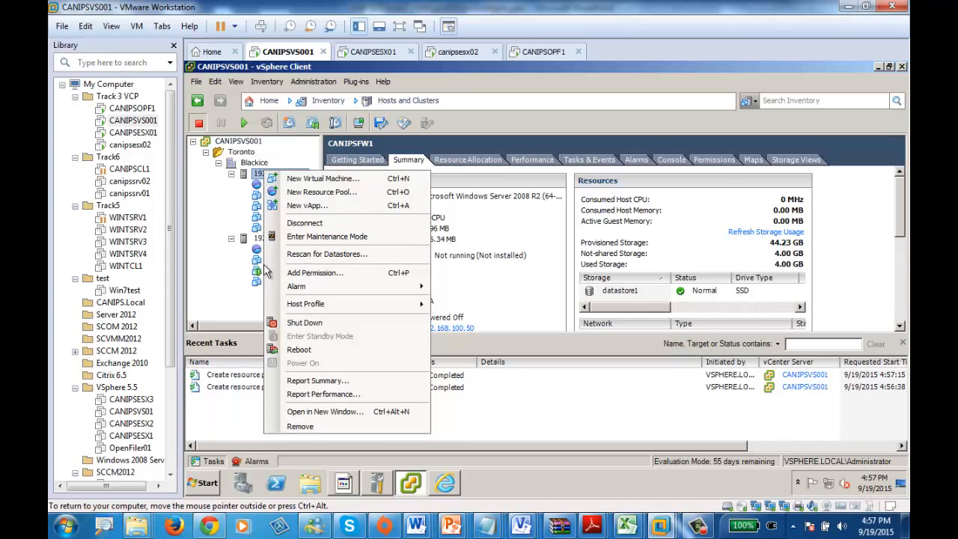
click(222, 224)
drag(294, 268, 284, 255)
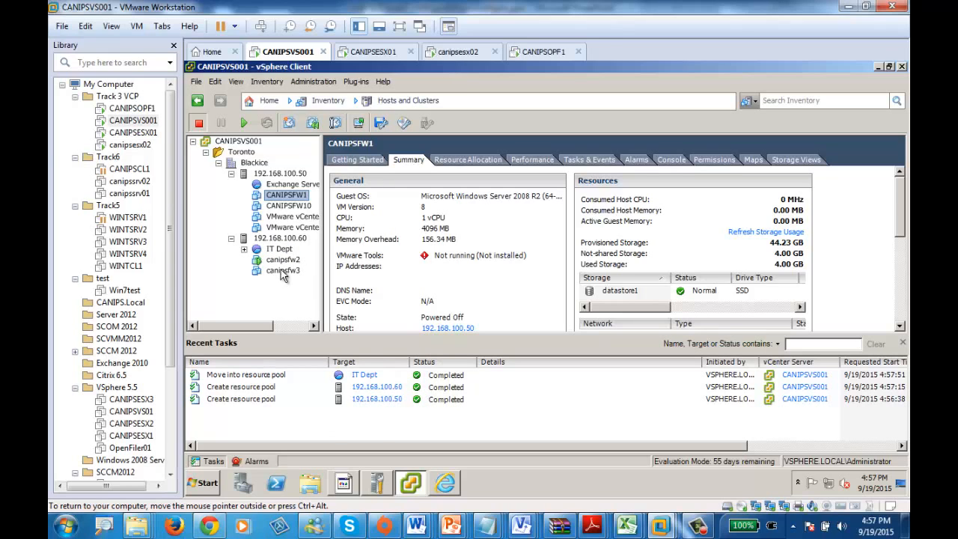
click(244, 249)
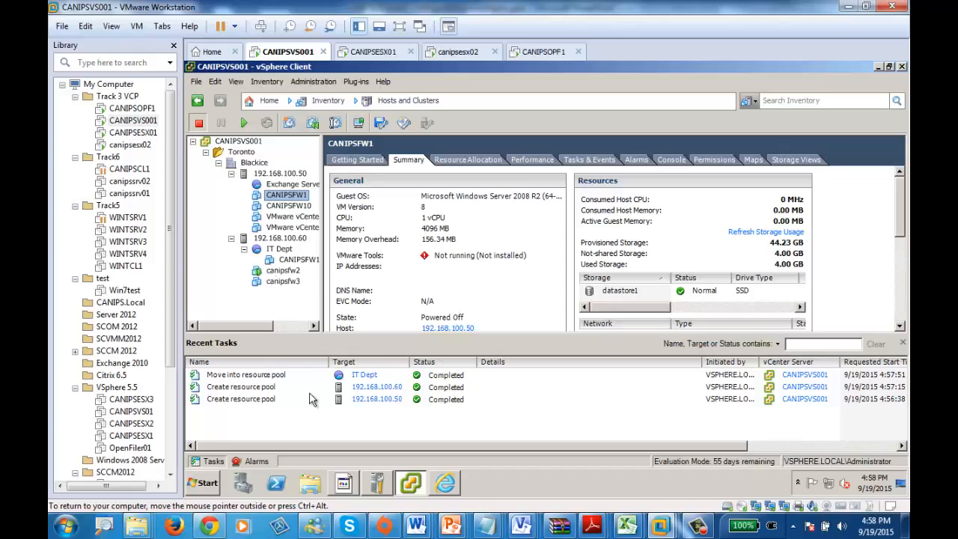
right_click(258, 163)
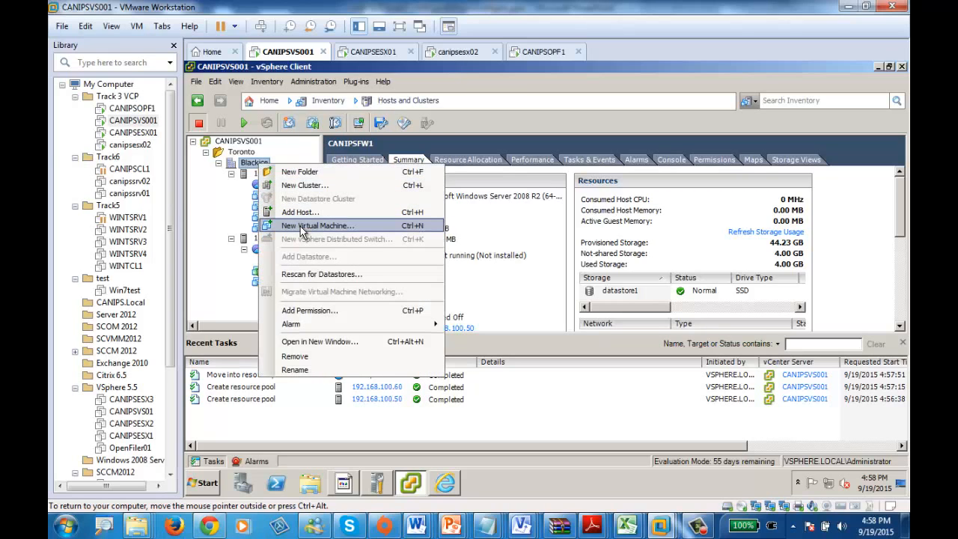
right_click(240, 164)
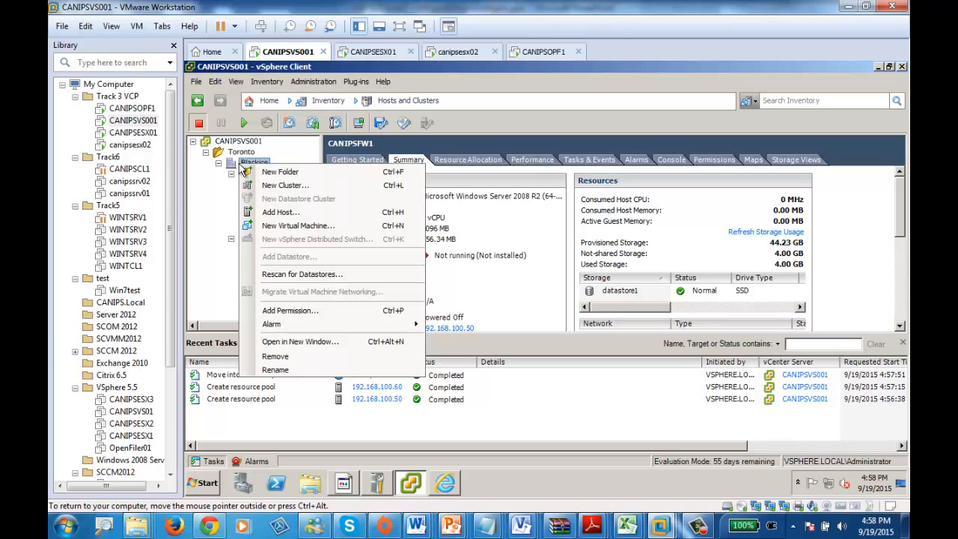
click(206, 231)
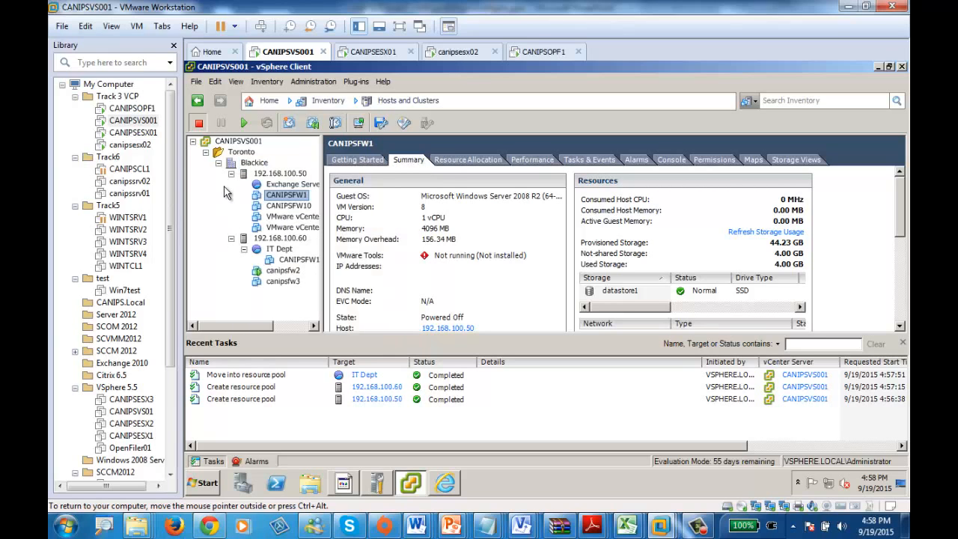
Step: Create a vApp named "Citrix Servers" on host 192.168.100.50, keeping the default CPU and memory allocation
right_click(260, 173)
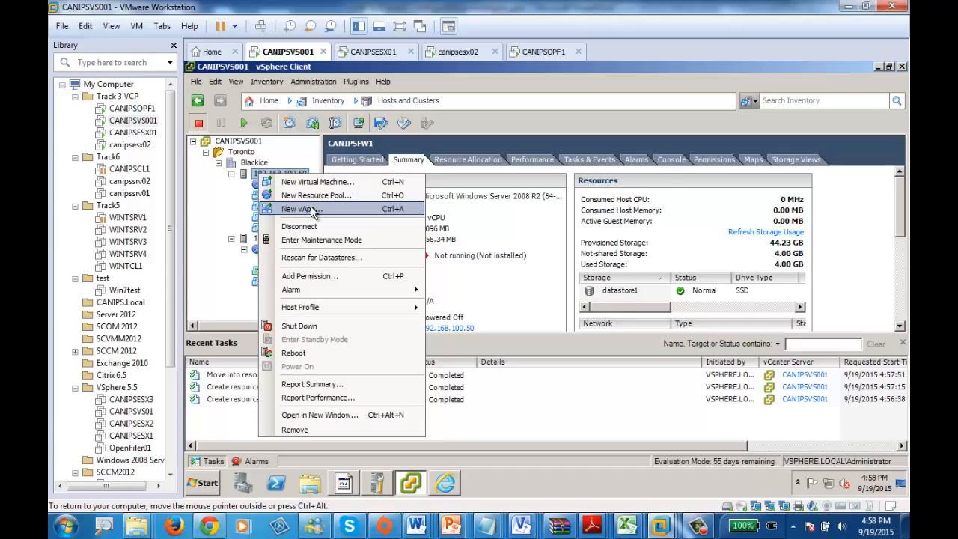
click(299, 209)
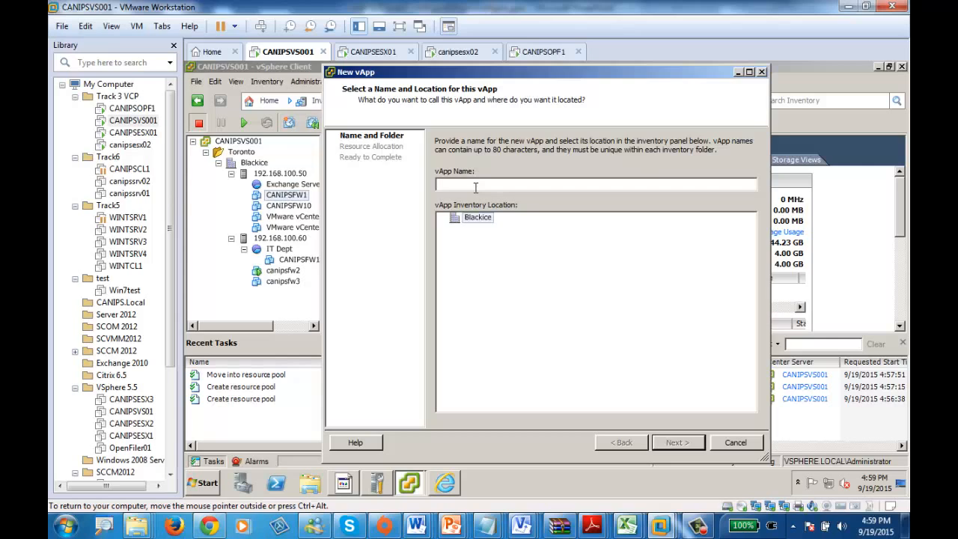
text(Citrix Servers)
click(690, 444)
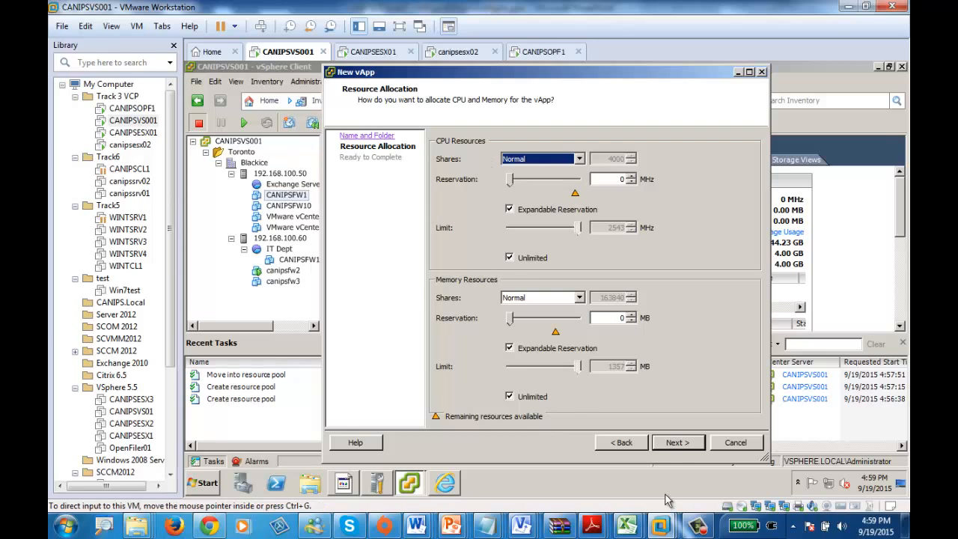
click(679, 441)
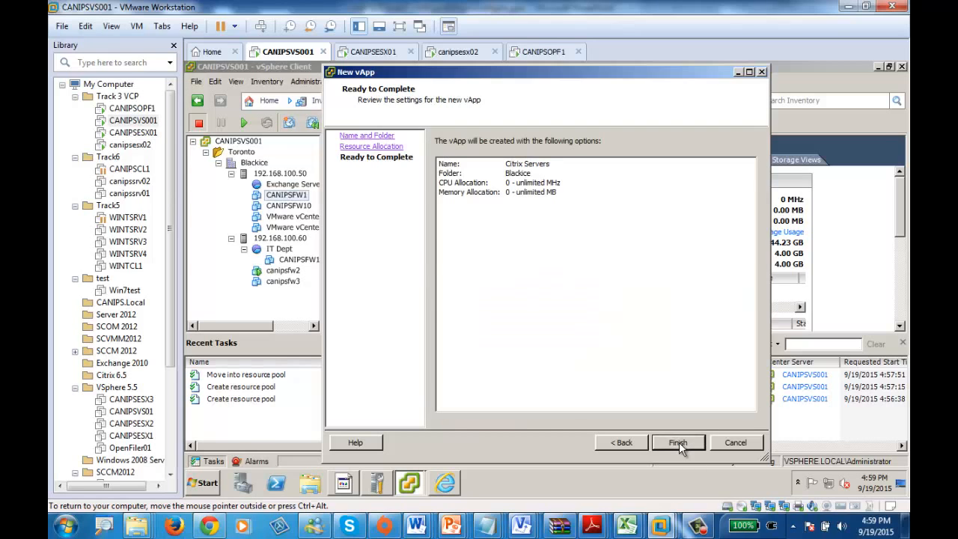
click(679, 442)
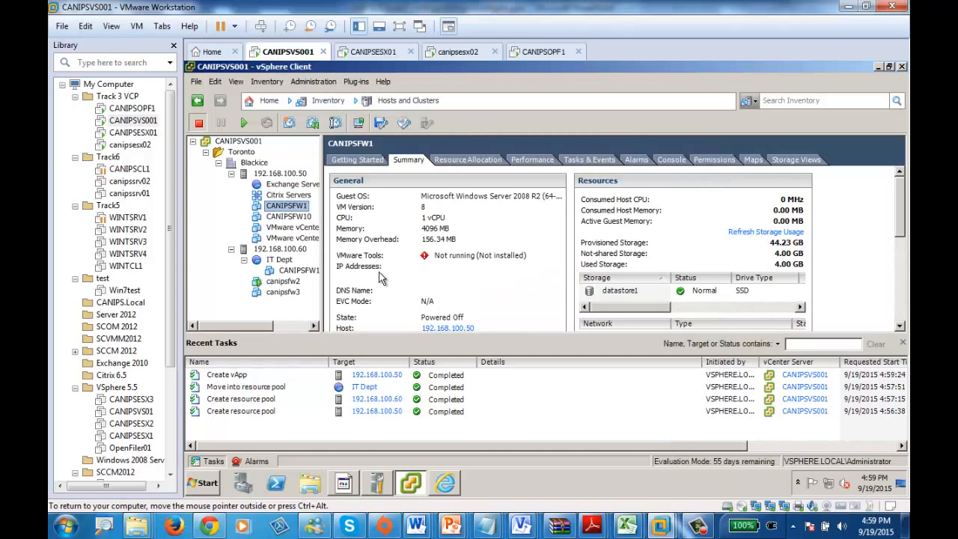
Step: Move virtual machines CANIPSFW1 and CANIPSFW10 into the Citrix Servers vApp
right_click(280, 196)
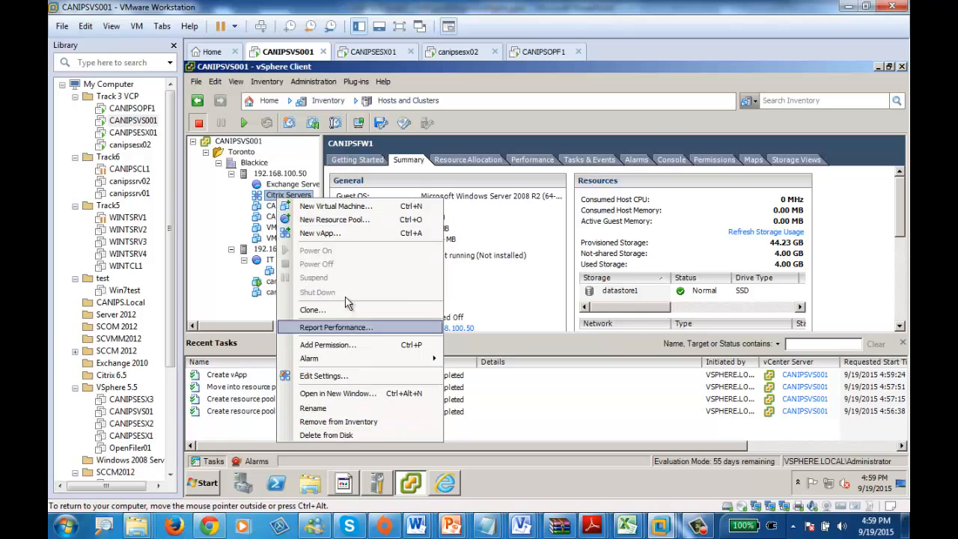
click(270, 207)
click(269, 207)
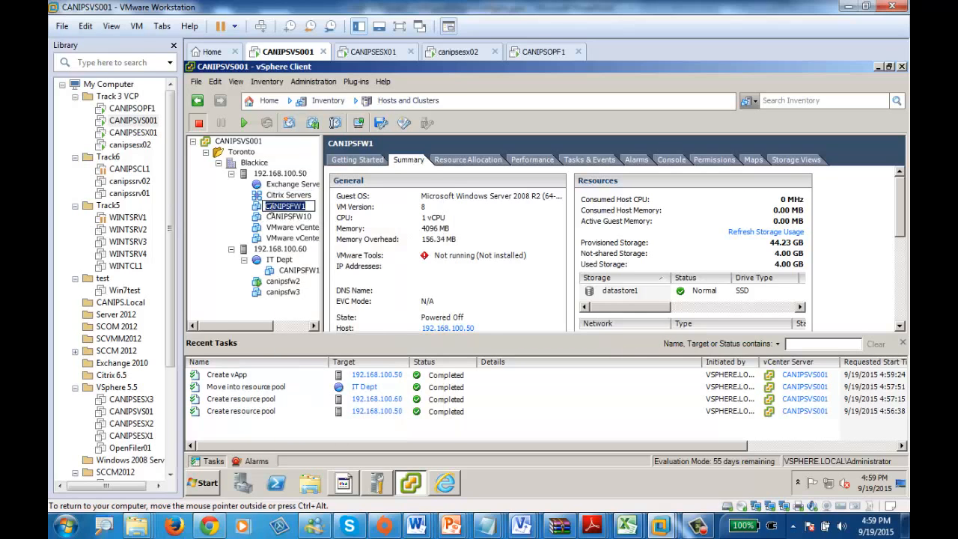
click(277, 216)
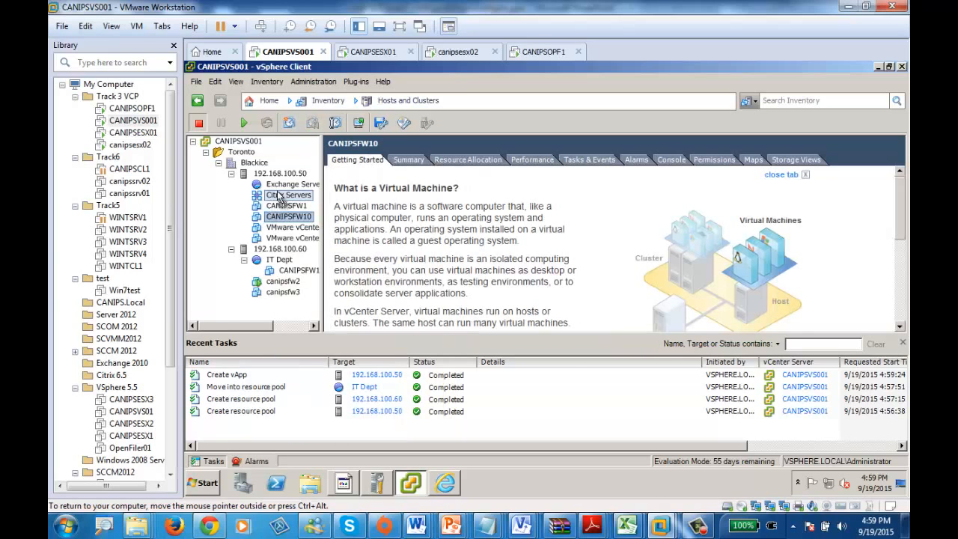
drag(278, 198, 285, 197)
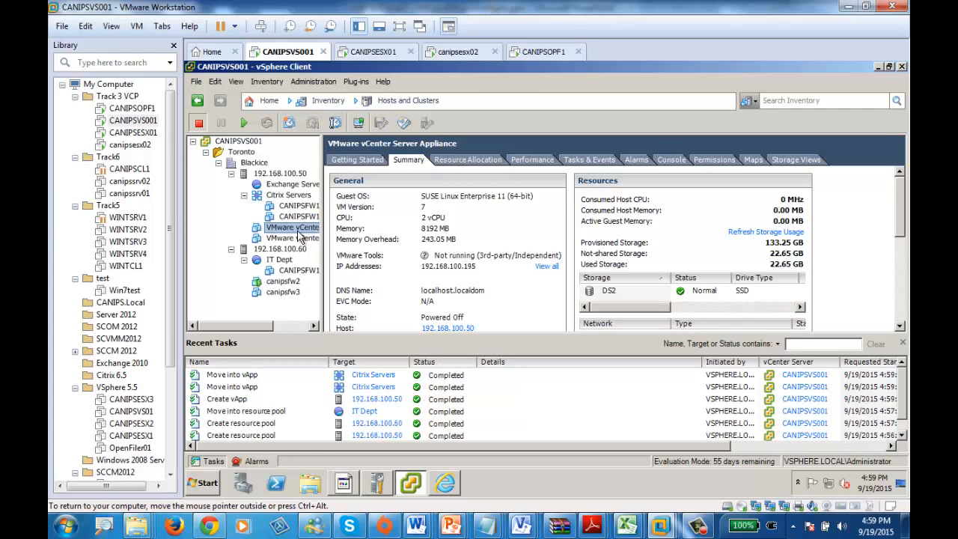
Step: Compare the commands available for the Citrix Servers vApp with those of the Exchange Servers resource pool
right_click(297, 198)
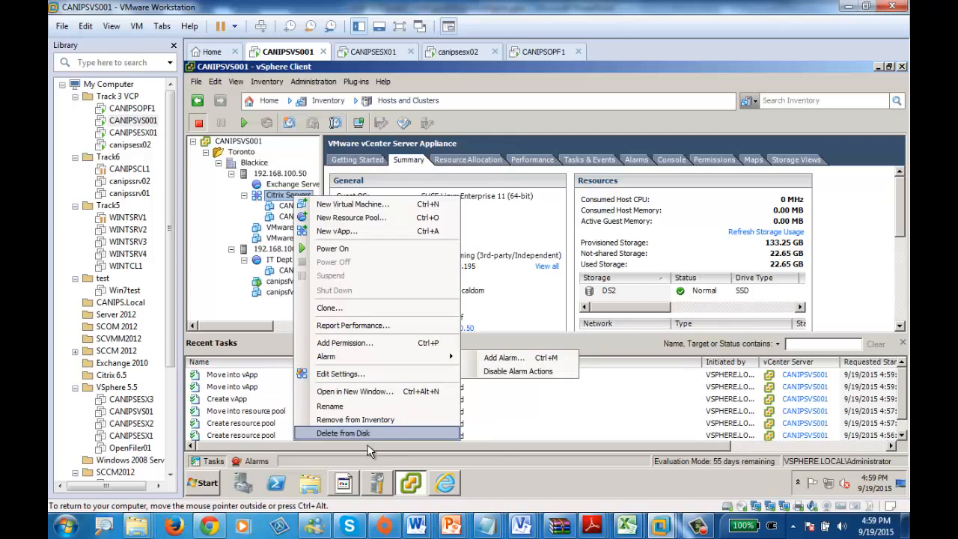
right_click(271, 186)
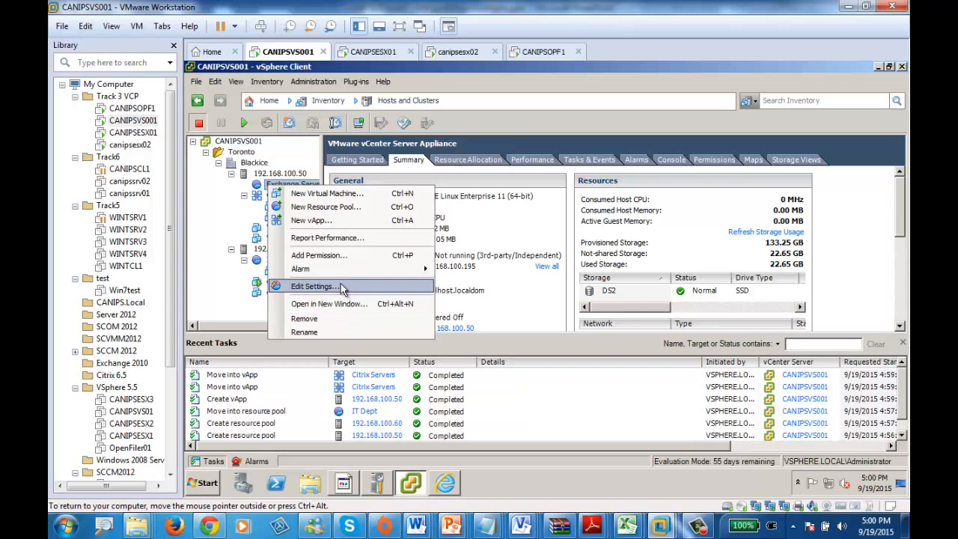
right_click(266, 199)
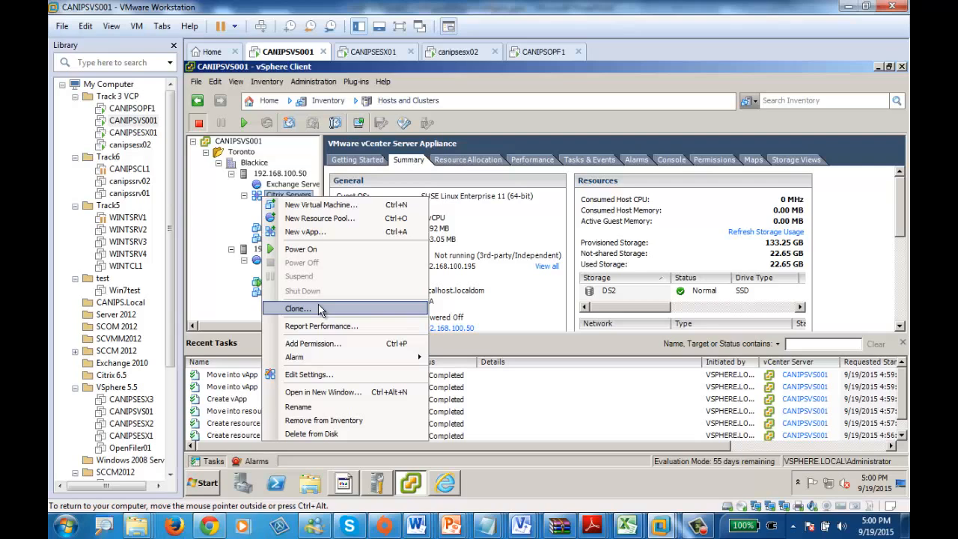
click(233, 221)
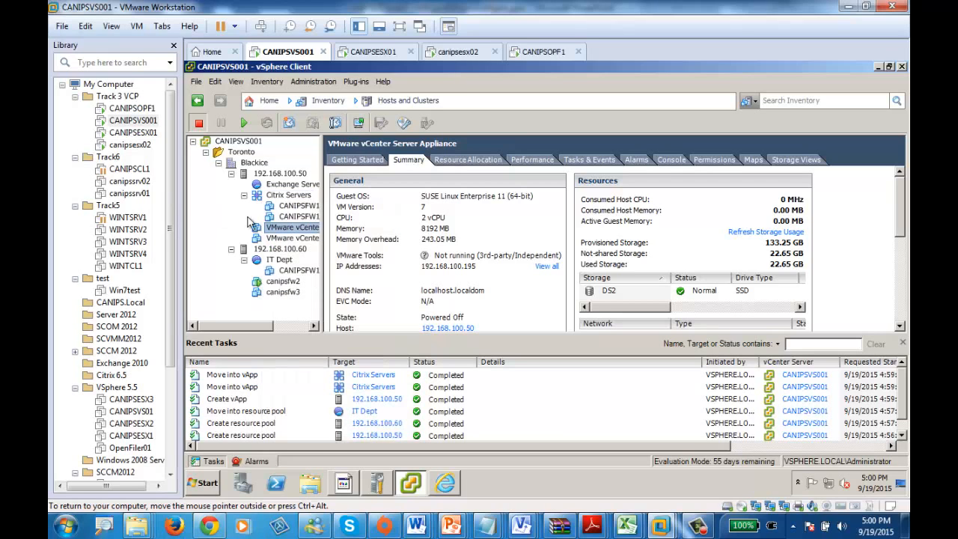
Step: Move CANIPSFW1 out of the Citrix Servers vApp into the Exchange Servers resource pool
click(302, 207)
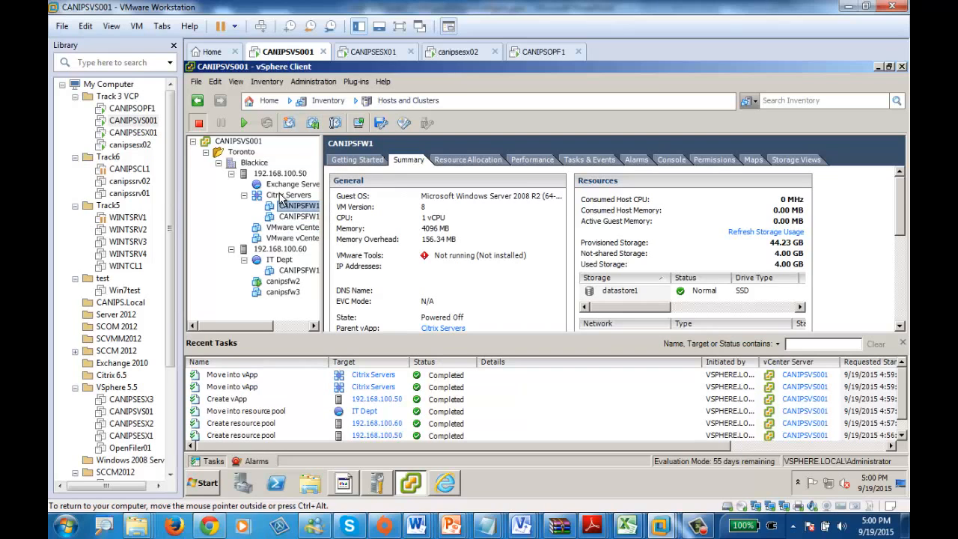
drag(281, 198, 288, 185)
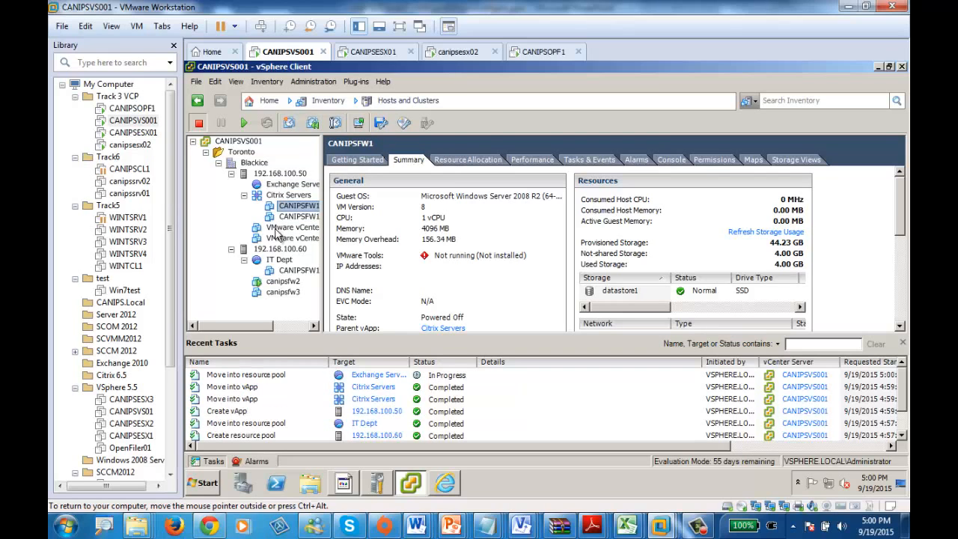
Step: Expand the Exchange Servers resource pool and power on the Citrix Servers vApp inside it
click(244, 185)
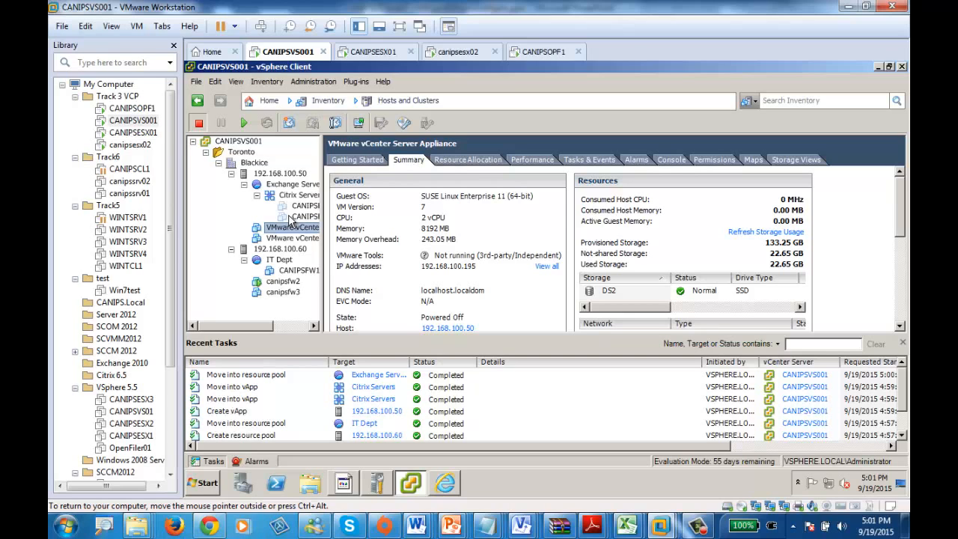
right_click(299, 197)
click(354, 251)
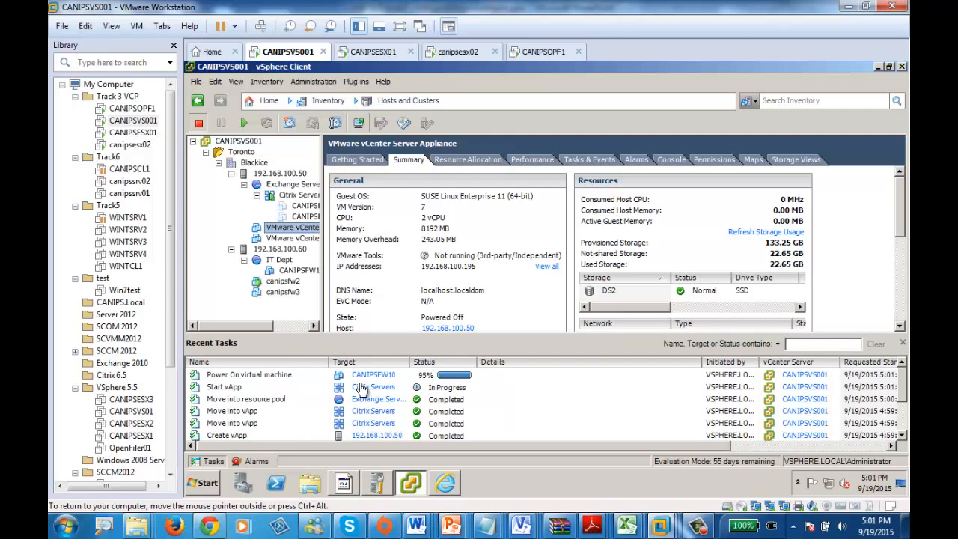
Step: Check the commands available for the starting Citrix Servers vApp and the progress of the CANIPSFW10 power-on task
right_click(301, 199)
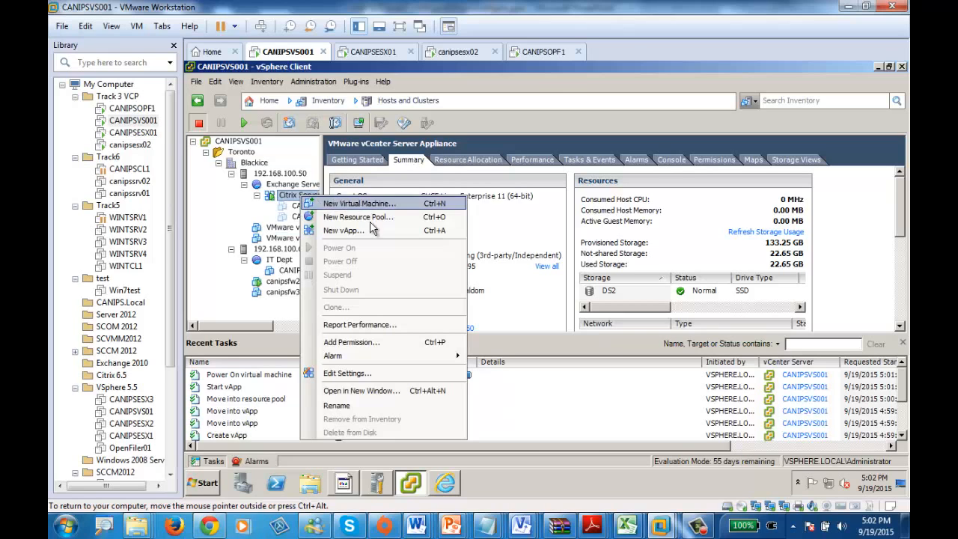
click(554, 424)
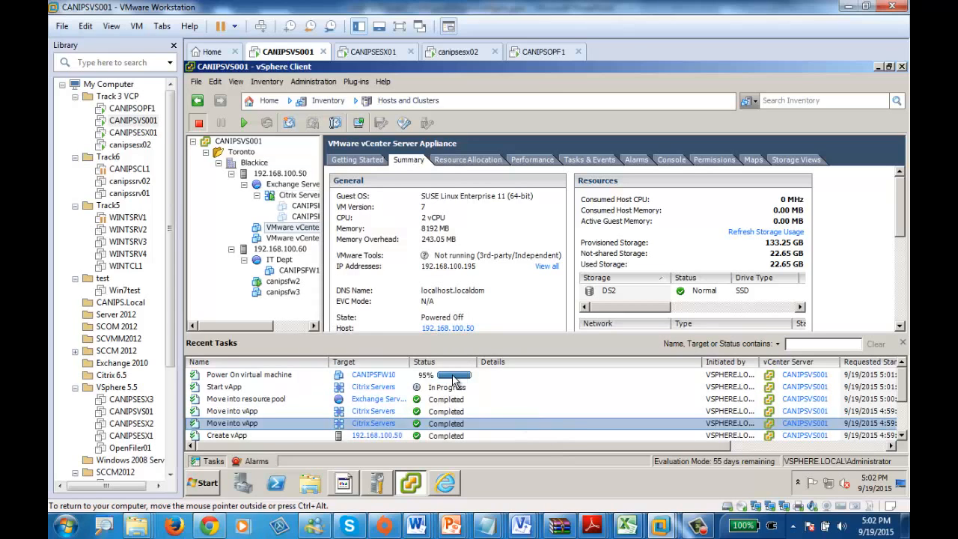
click(459, 378)
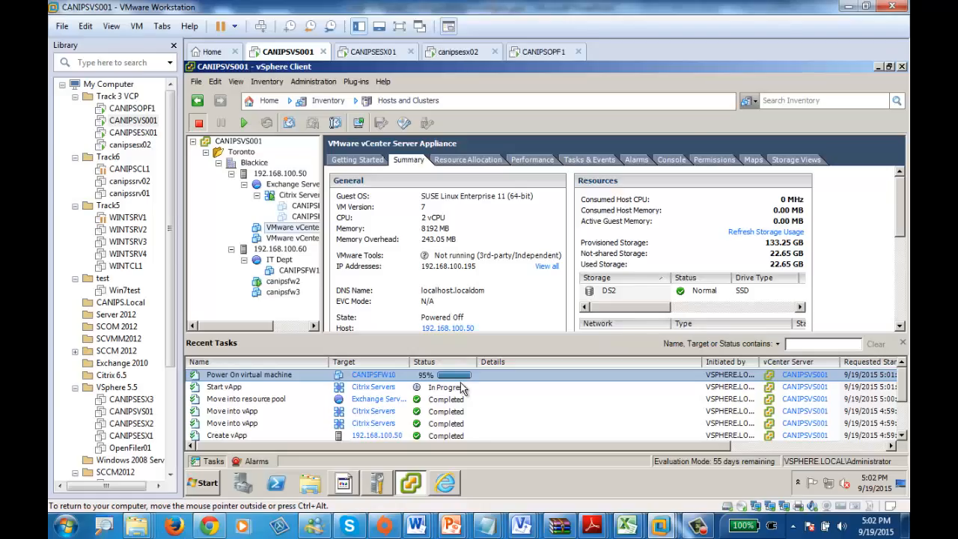
click(704, 527)
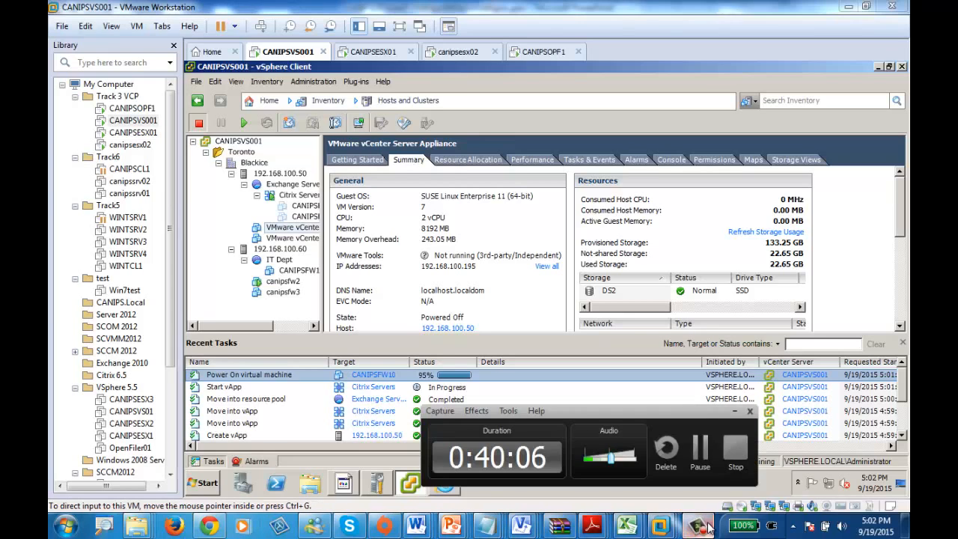